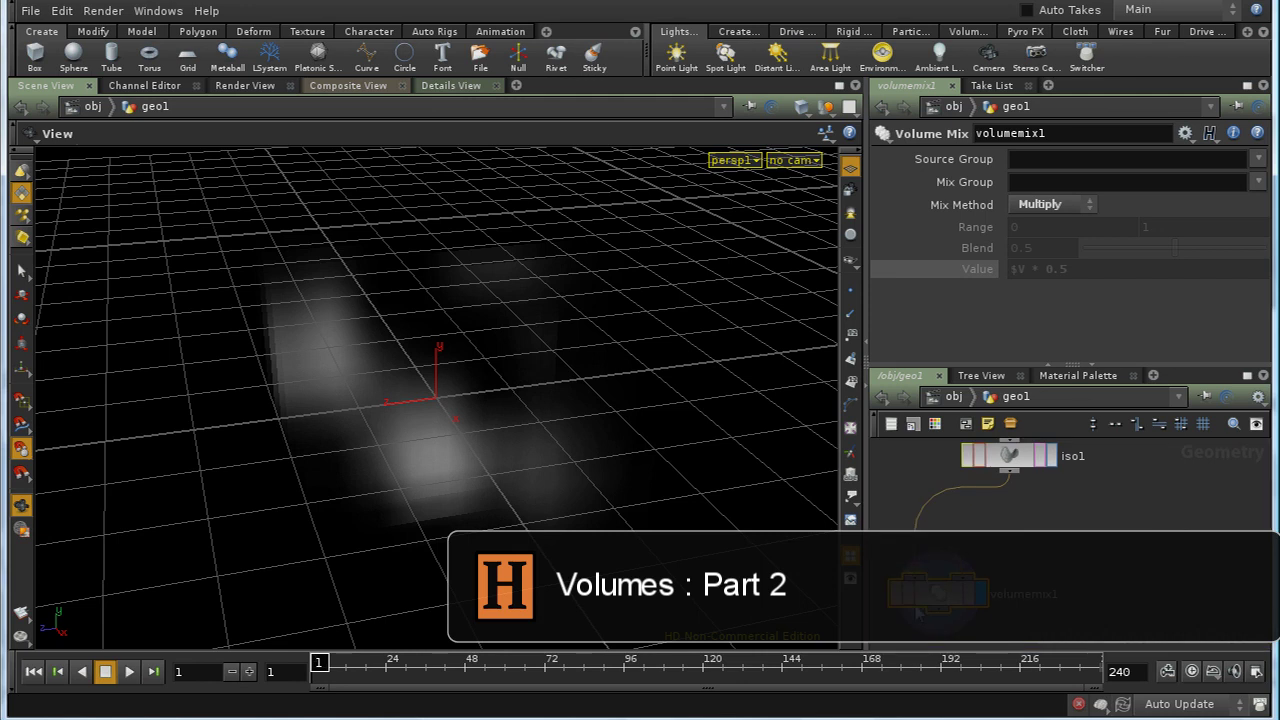
- Place a Volume Ramp node, volumeramp1, in geo1 beside iso1 and volumemix1
middle_drag(1153, 528, 1050, 540)
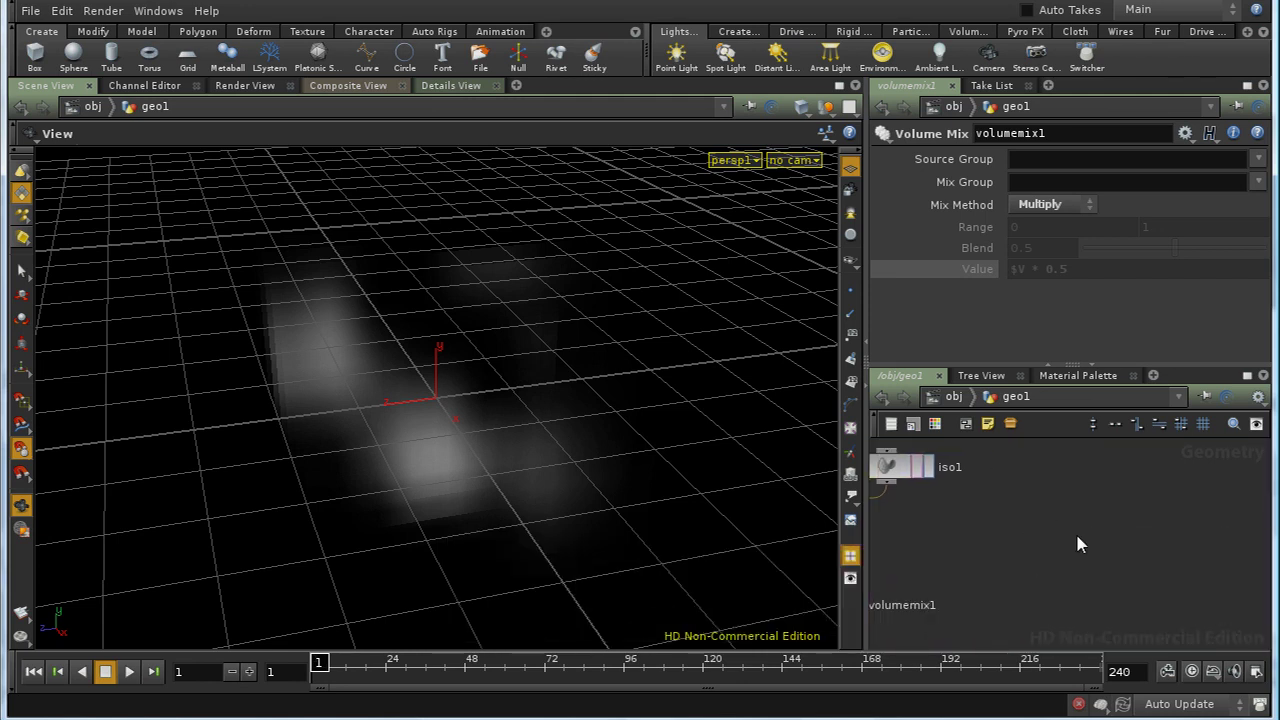
key(Tab)
text(volume)
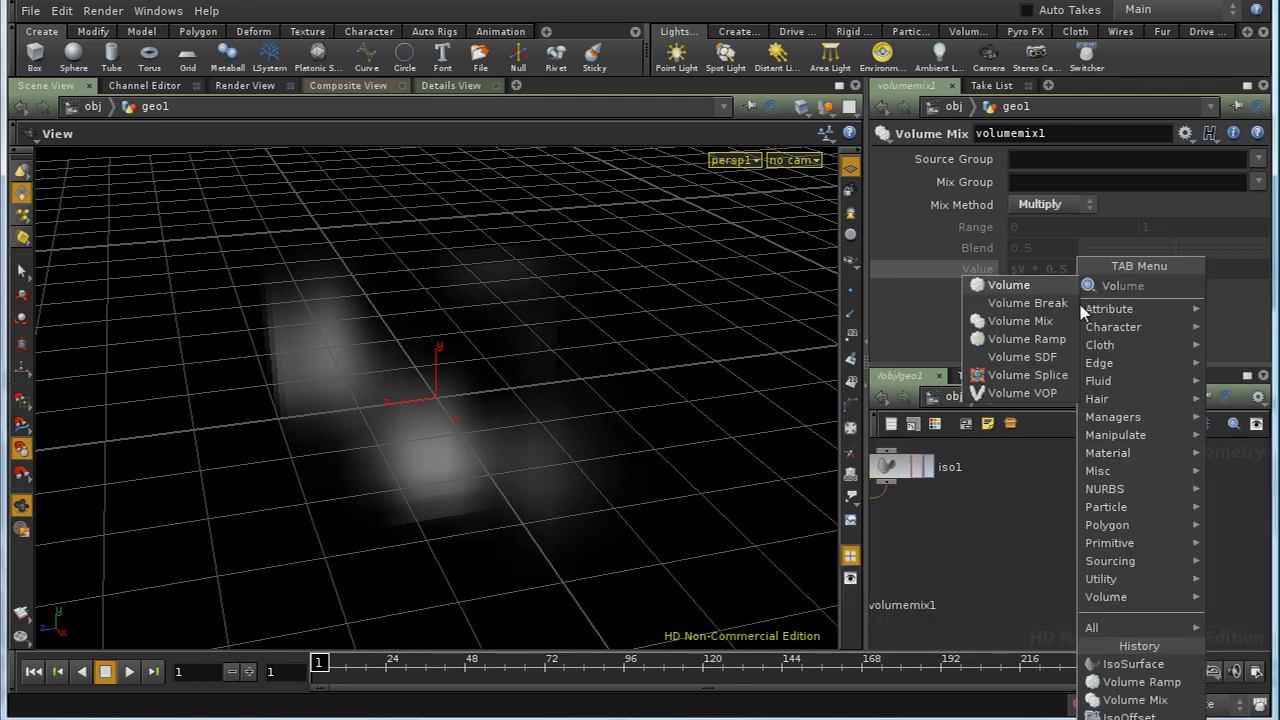
click(1054, 334)
click(1070, 530)
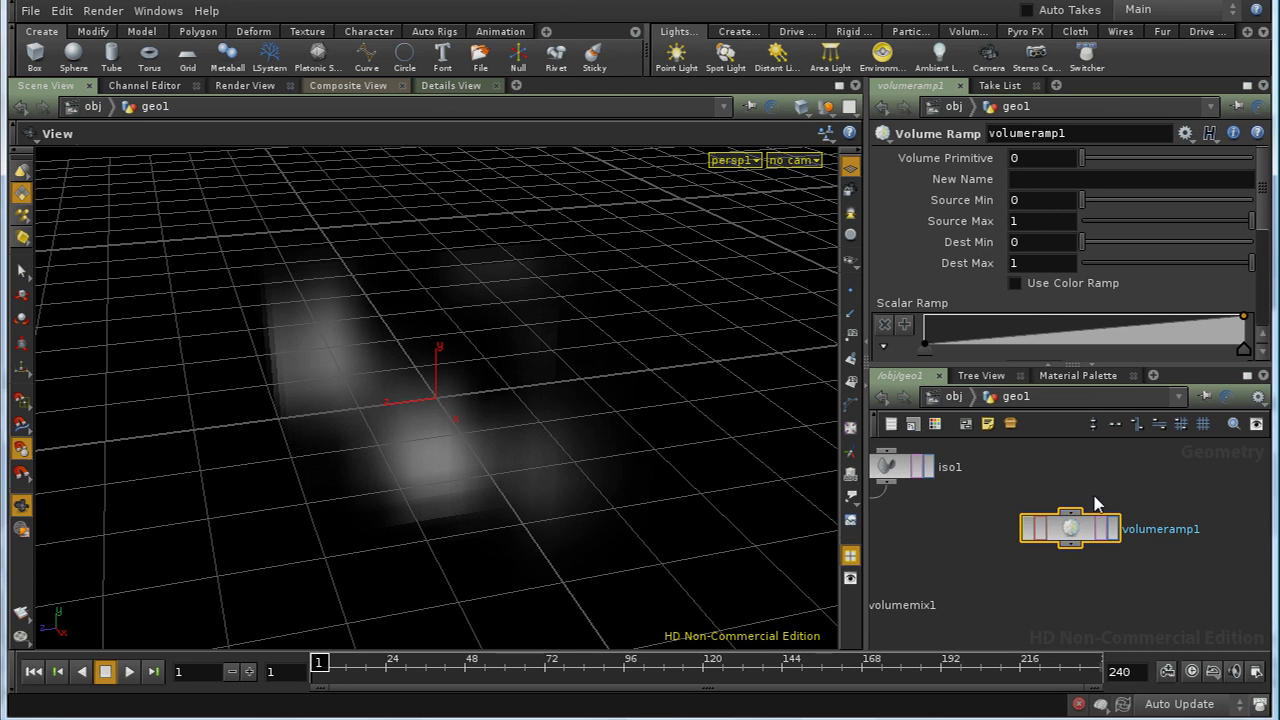
- Add a new IsoSurface node, iso2, to the geo1 network
drag(1078, 537, 1088, 600)
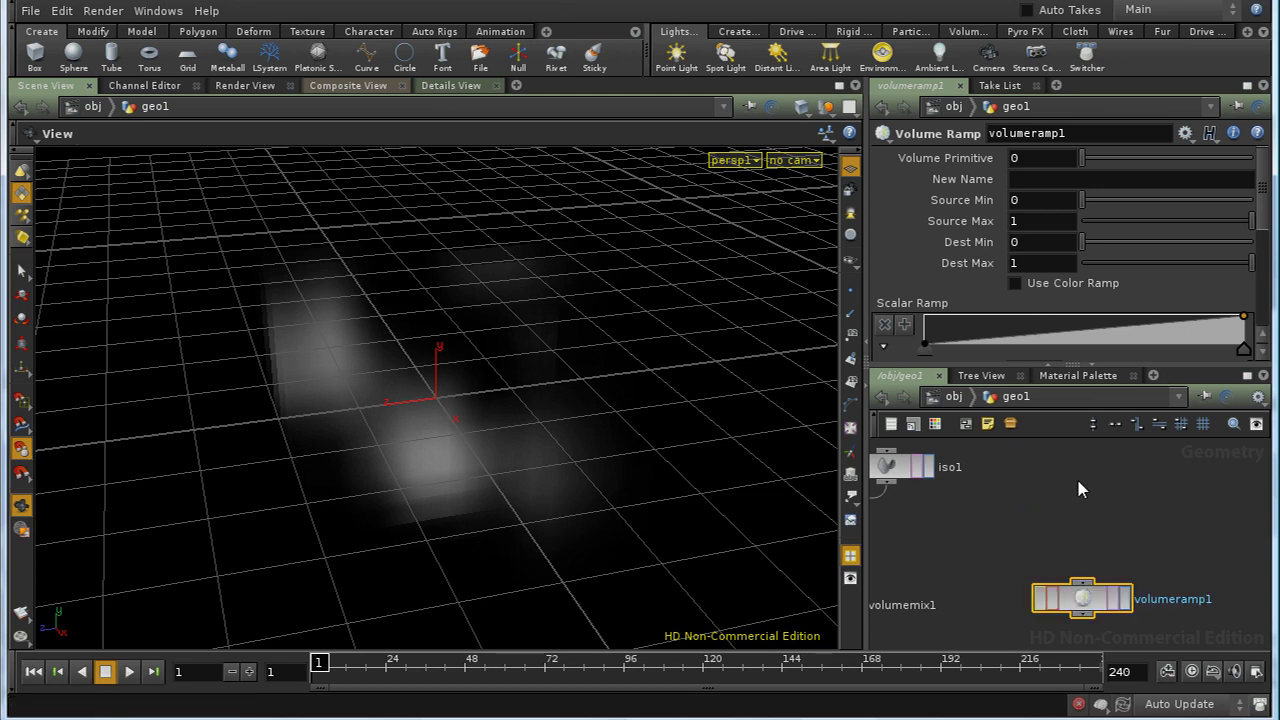
key(Tab)
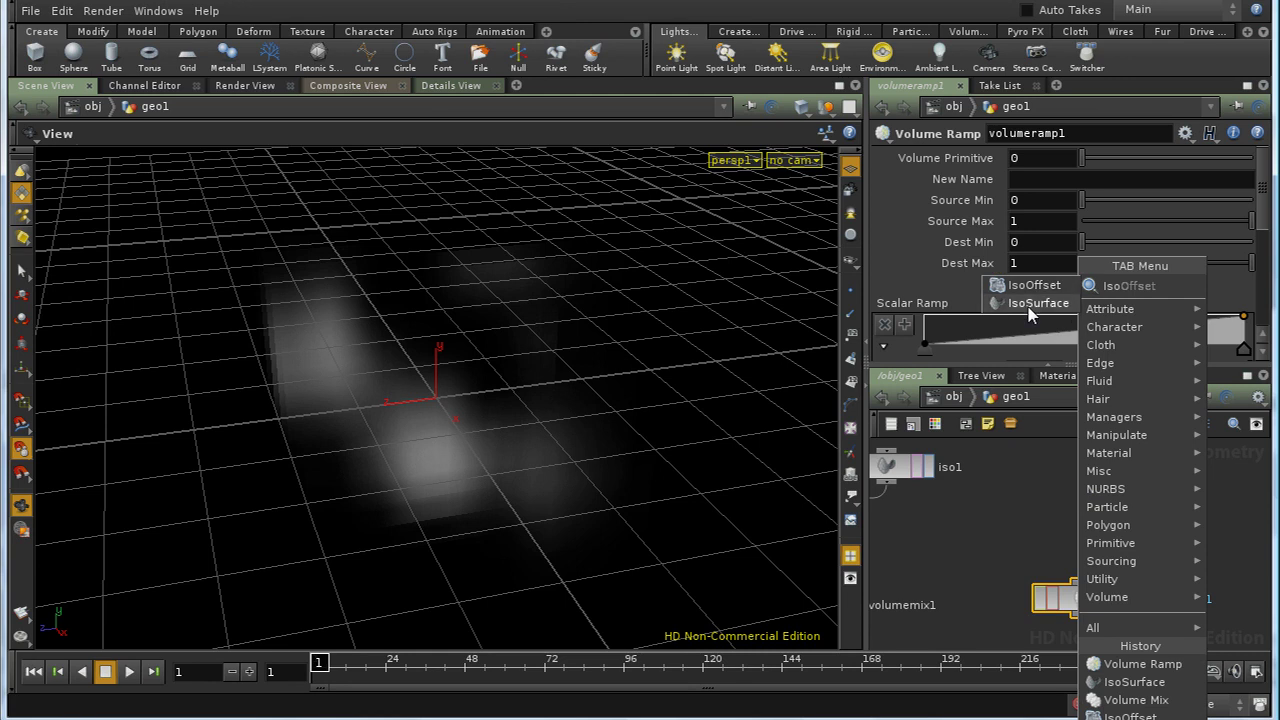
click(1040, 320)
click(1070, 485)
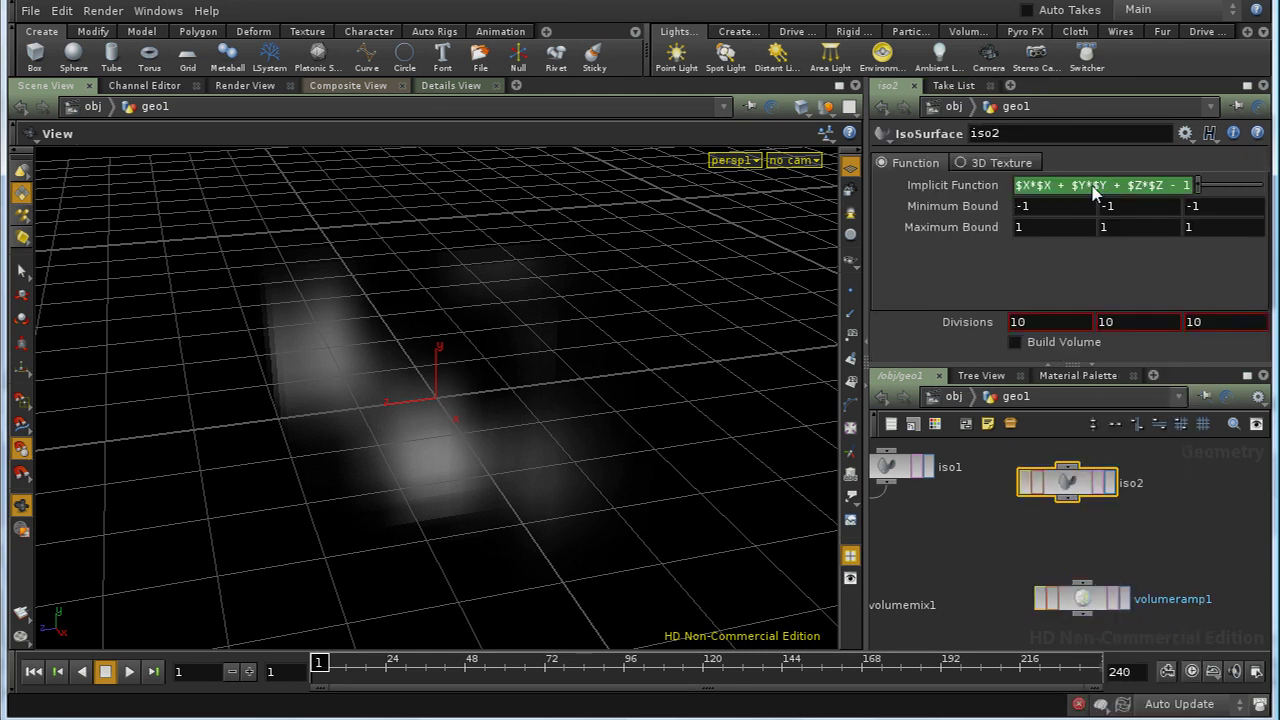
- Set iso2's implicit function to ($Y + 1) * 0.5, enable Build Volume, and display it
drag(1012, 190, 1190, 190)
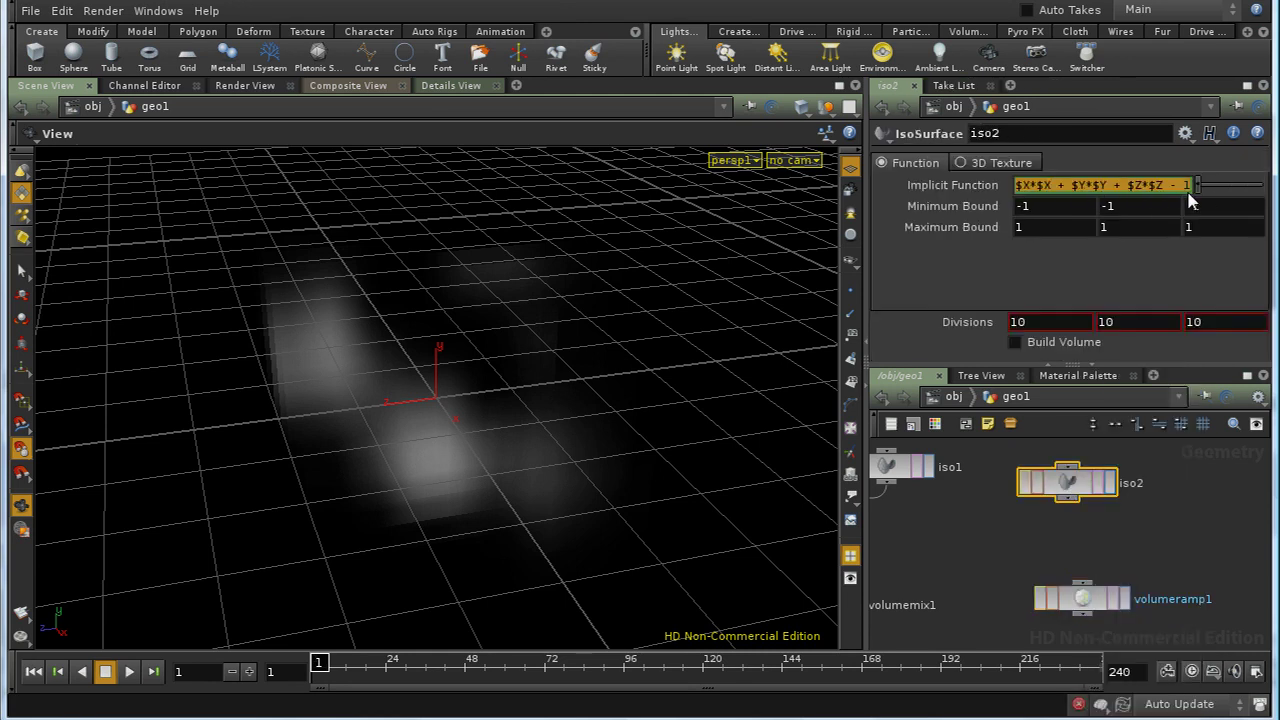
key(BackSpace)
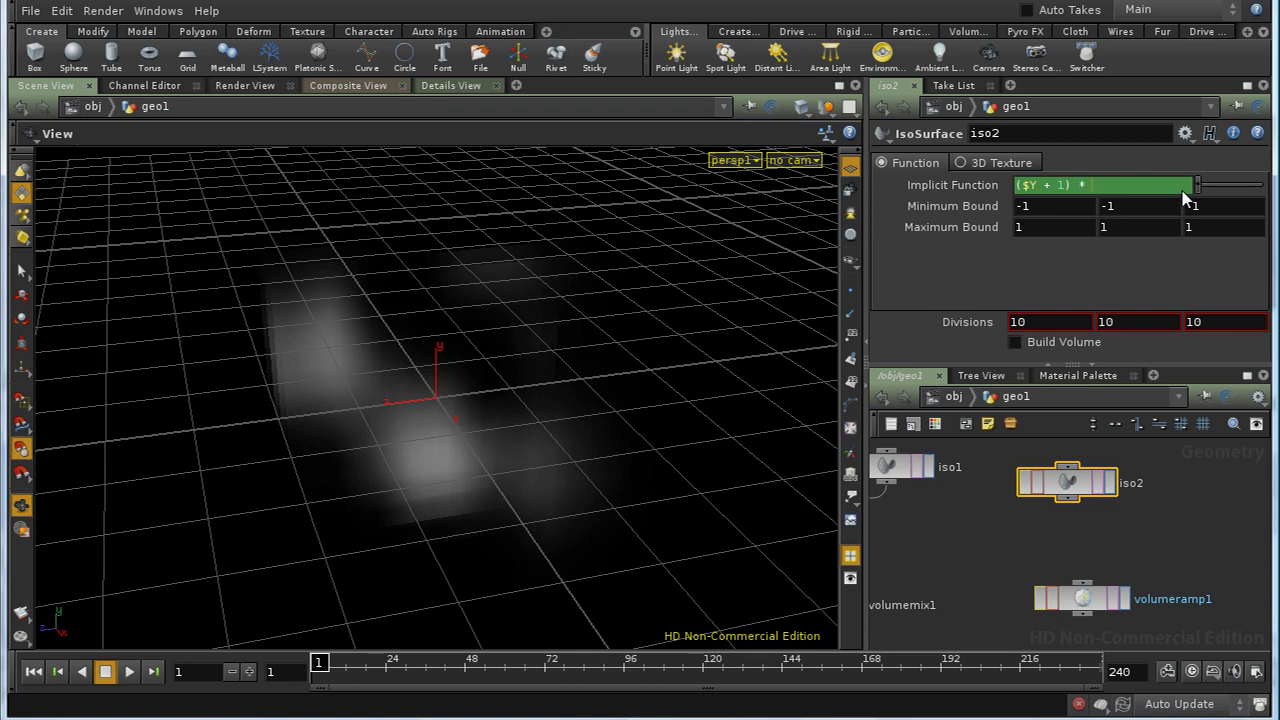
click(1056, 343)
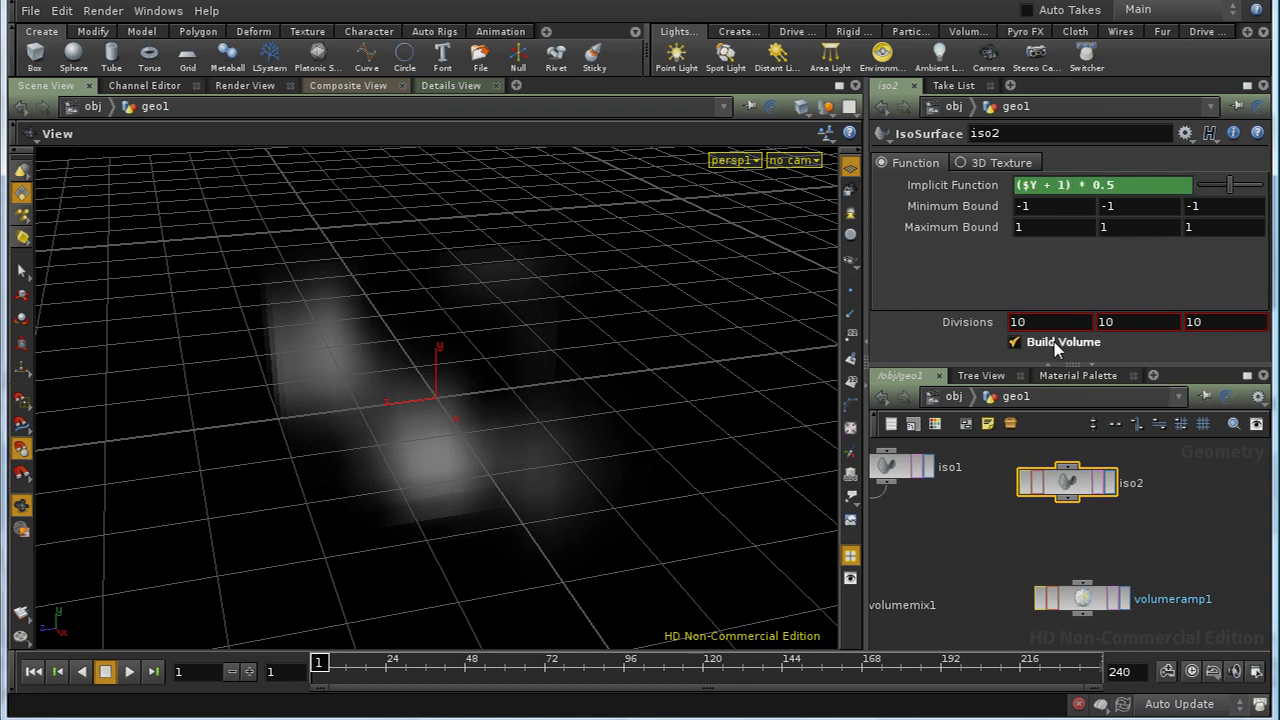
click(1110, 484)
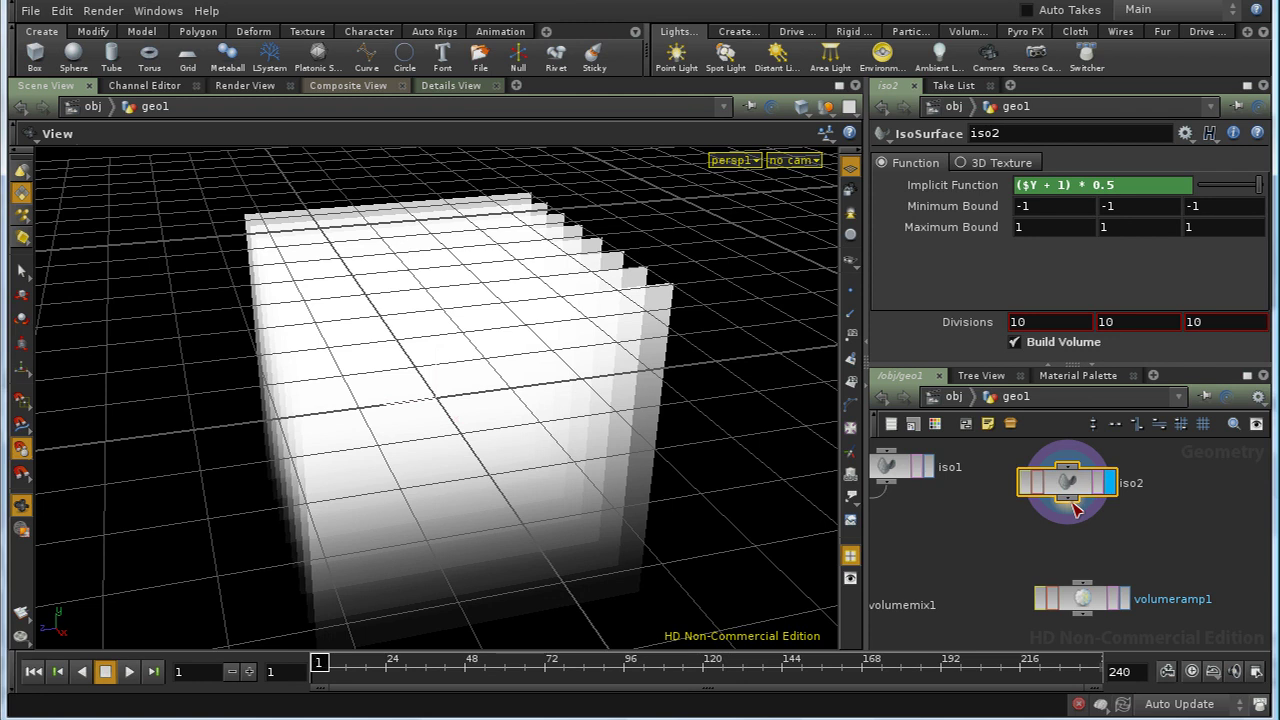
- Wire iso2 into volumeramp1 and make volumeramp1 the displayed node
drag(1072, 504, 1070, 580)
click(1110, 598)
drag(708, 513, 700, 430)
click(1067, 575)
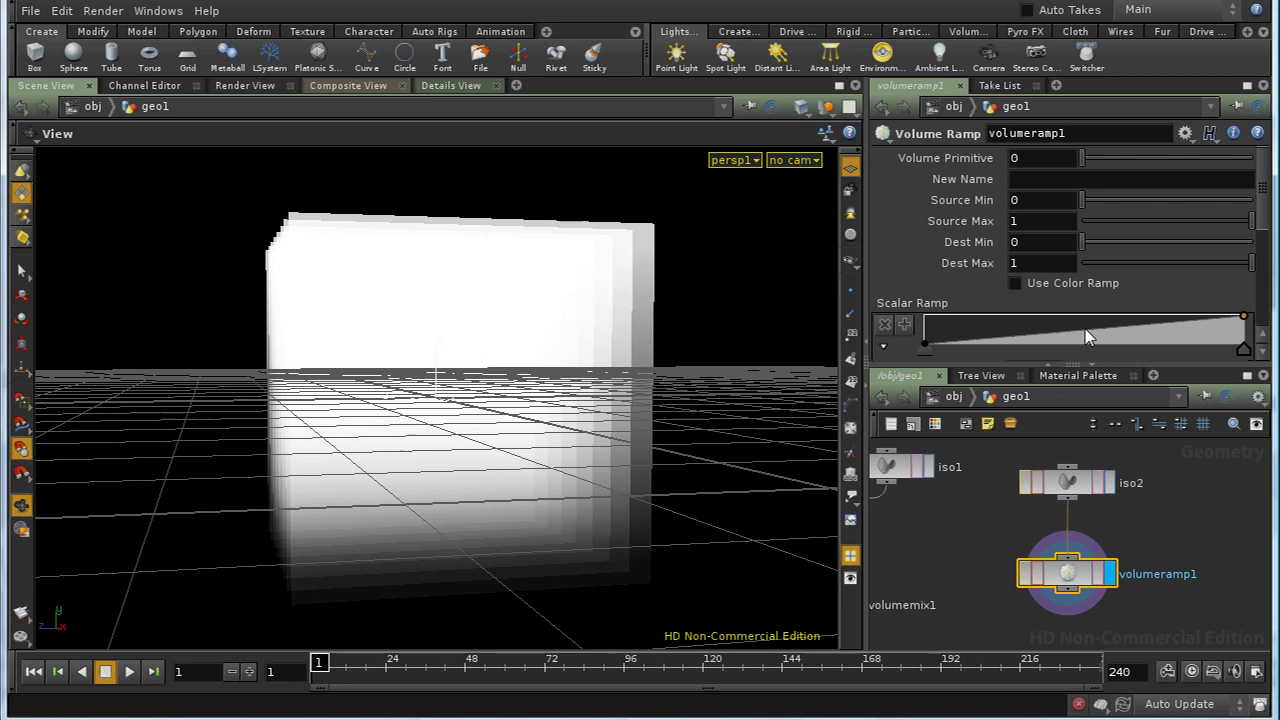
- Reshape volumeramp1's Scalar Ramp into several peaks and dips to band the box
drag(1085, 329, 1077, 316)
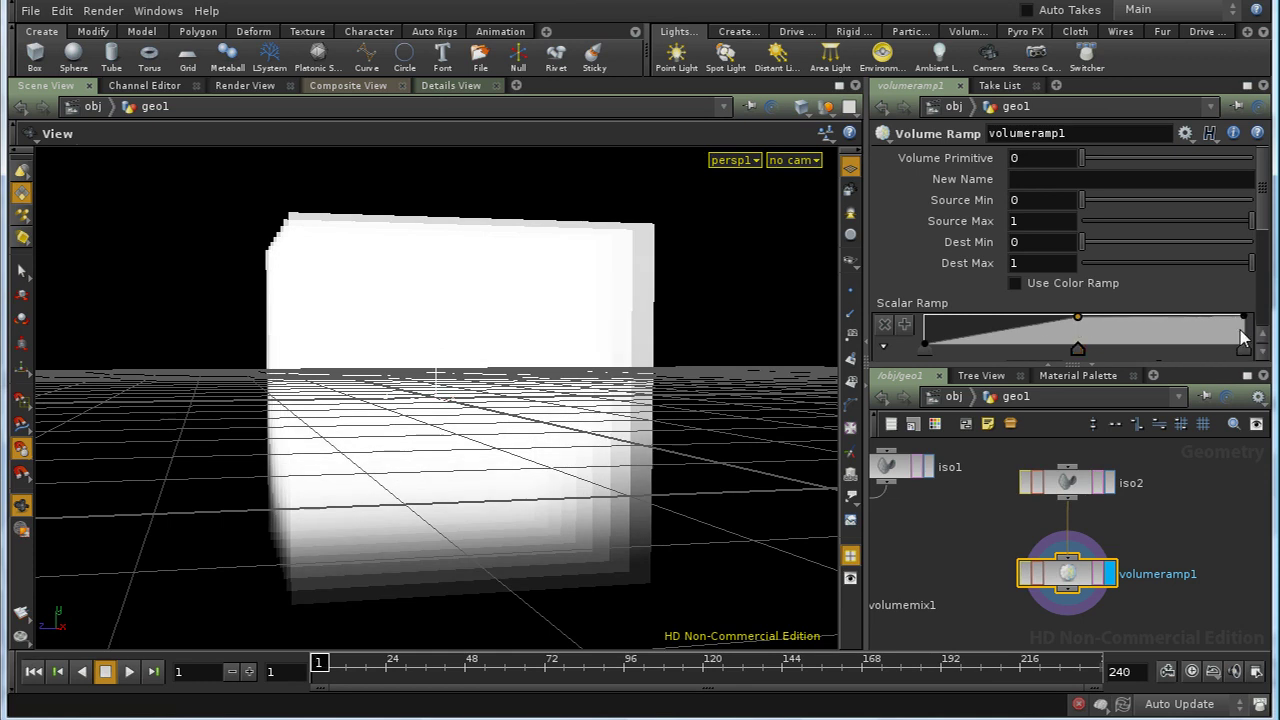
drag(1243, 338, 1222, 338)
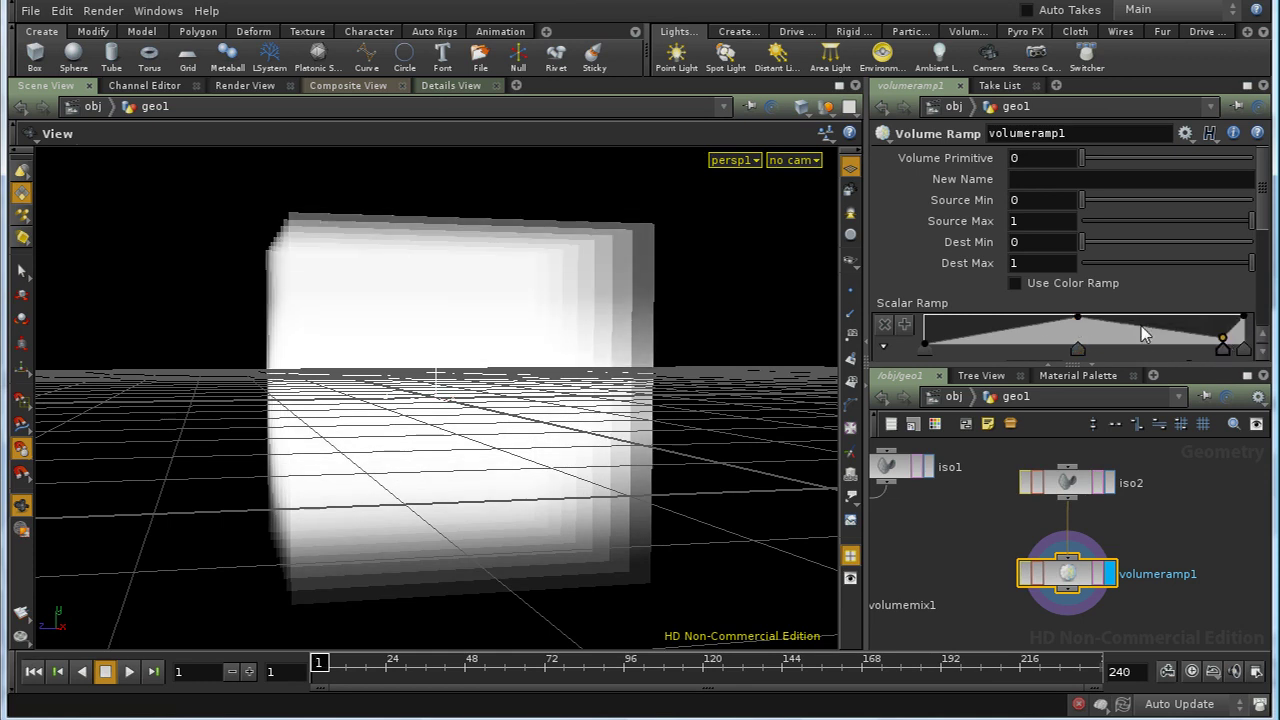
click(1141, 326)
drag(1035, 325, 1034, 338)
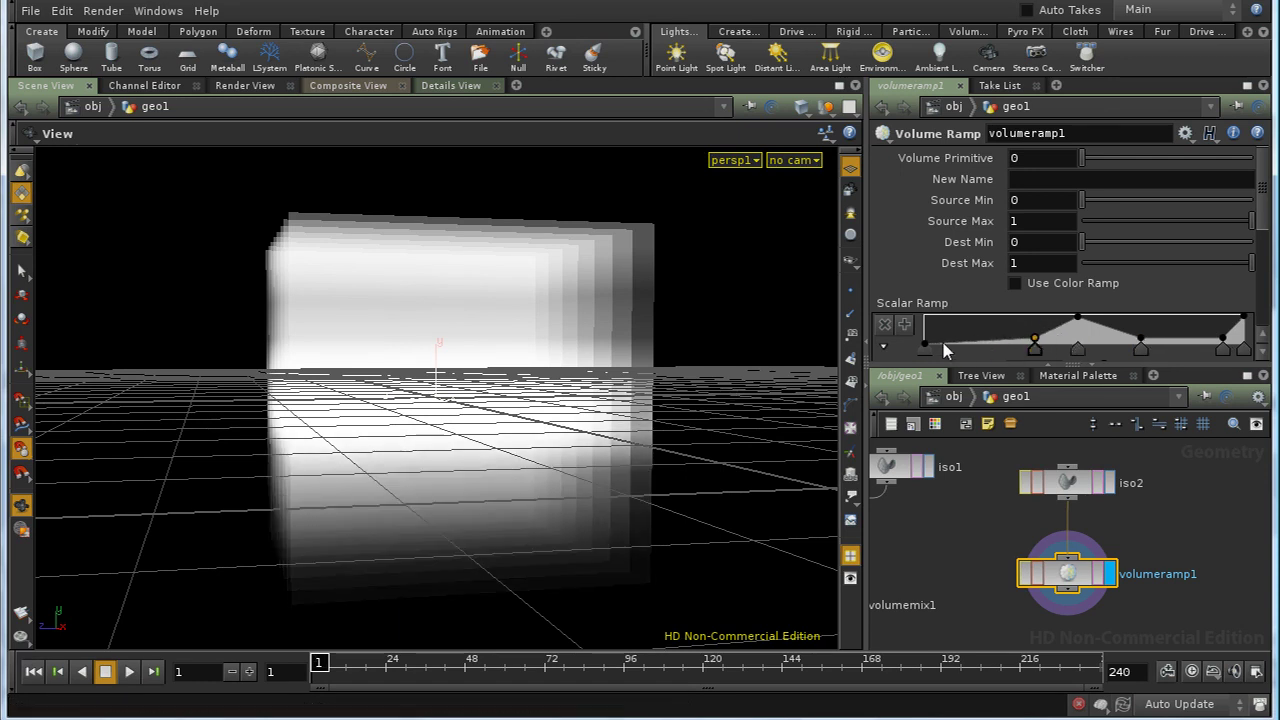
drag(928, 347, 925, 316)
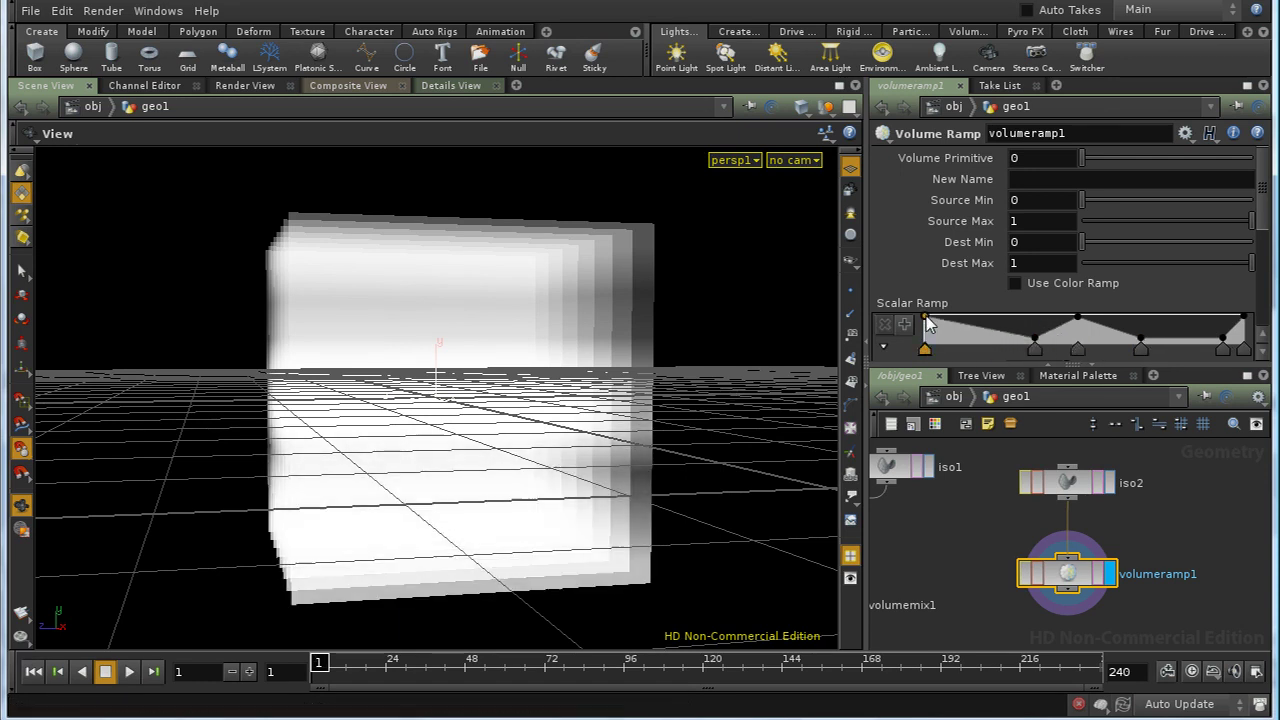
drag(666, 443, 583, 449)
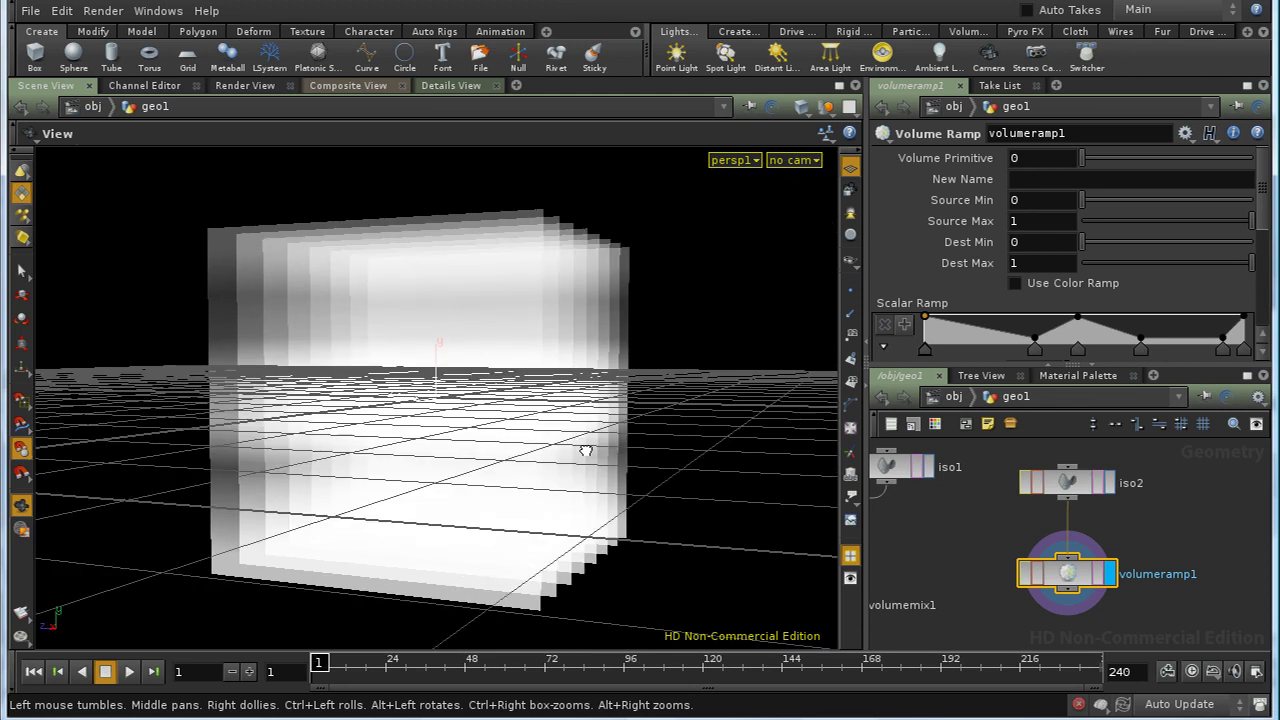
scroll(1068, 585, down, 1)
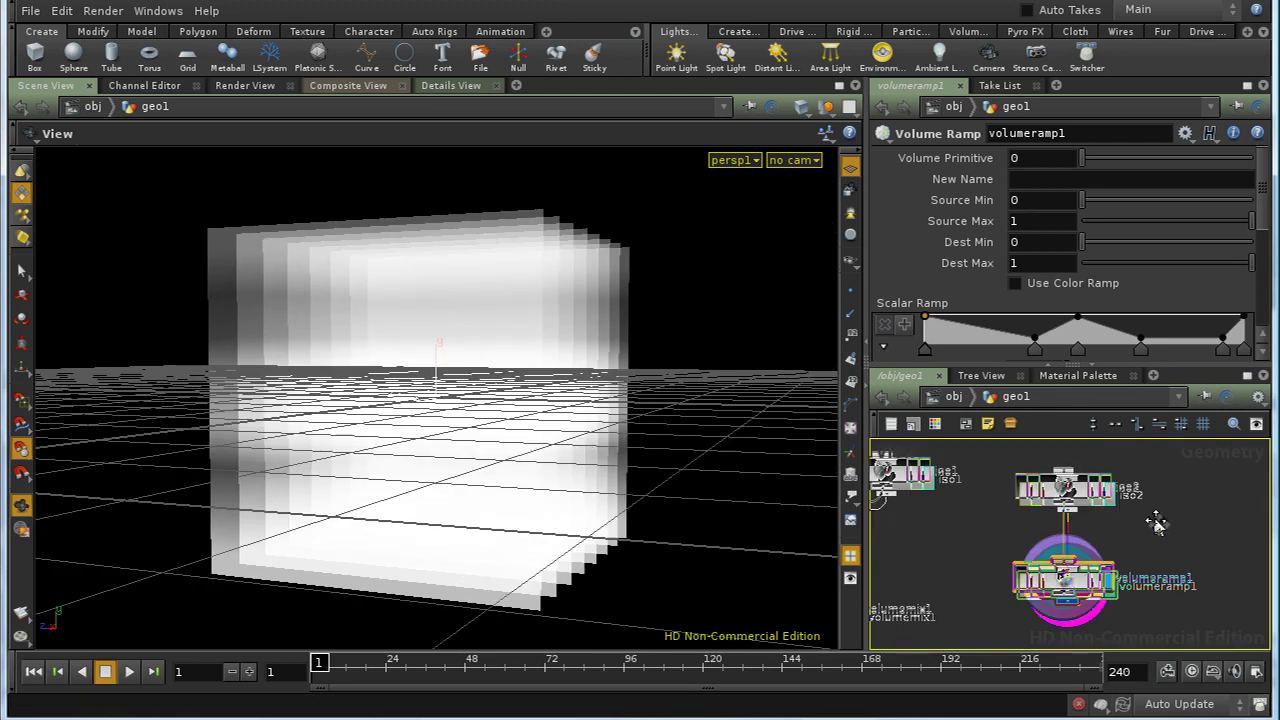
- Name volumeramp1's output Cd, enable Use Color Ramp, and inspect its output volume info
scroll(1068, 585, up, 1)
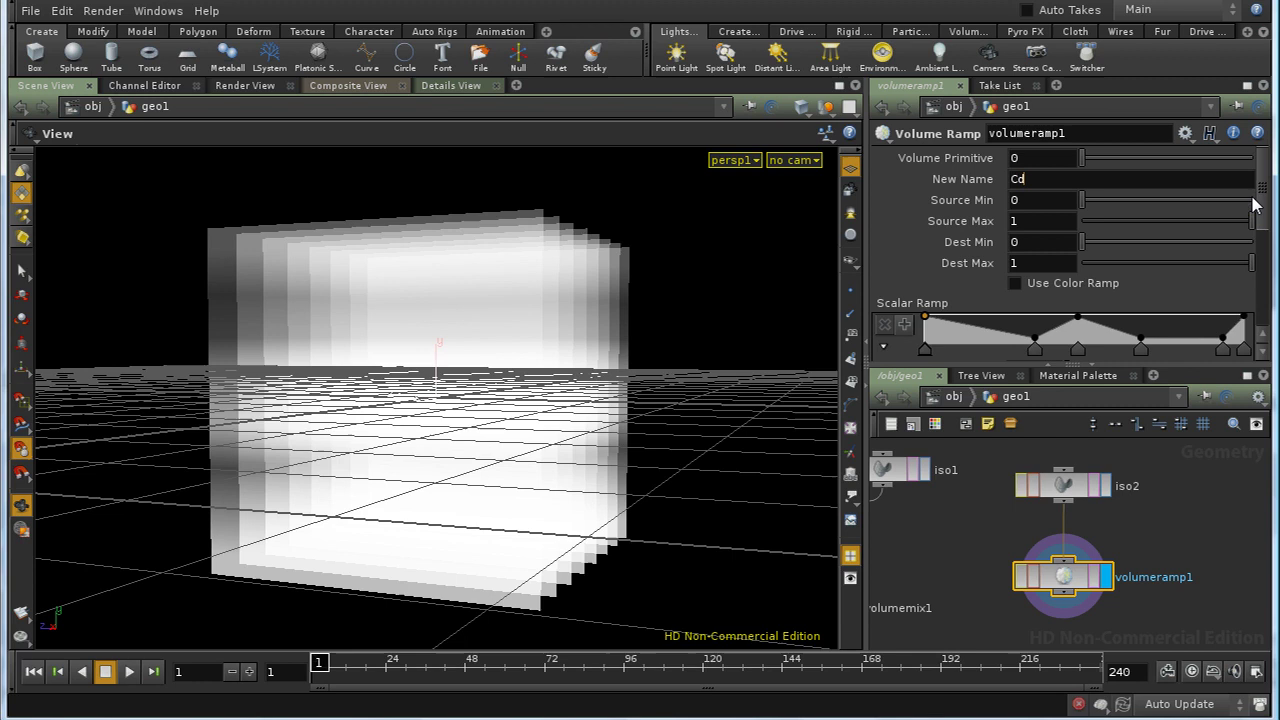
click(1017, 283)
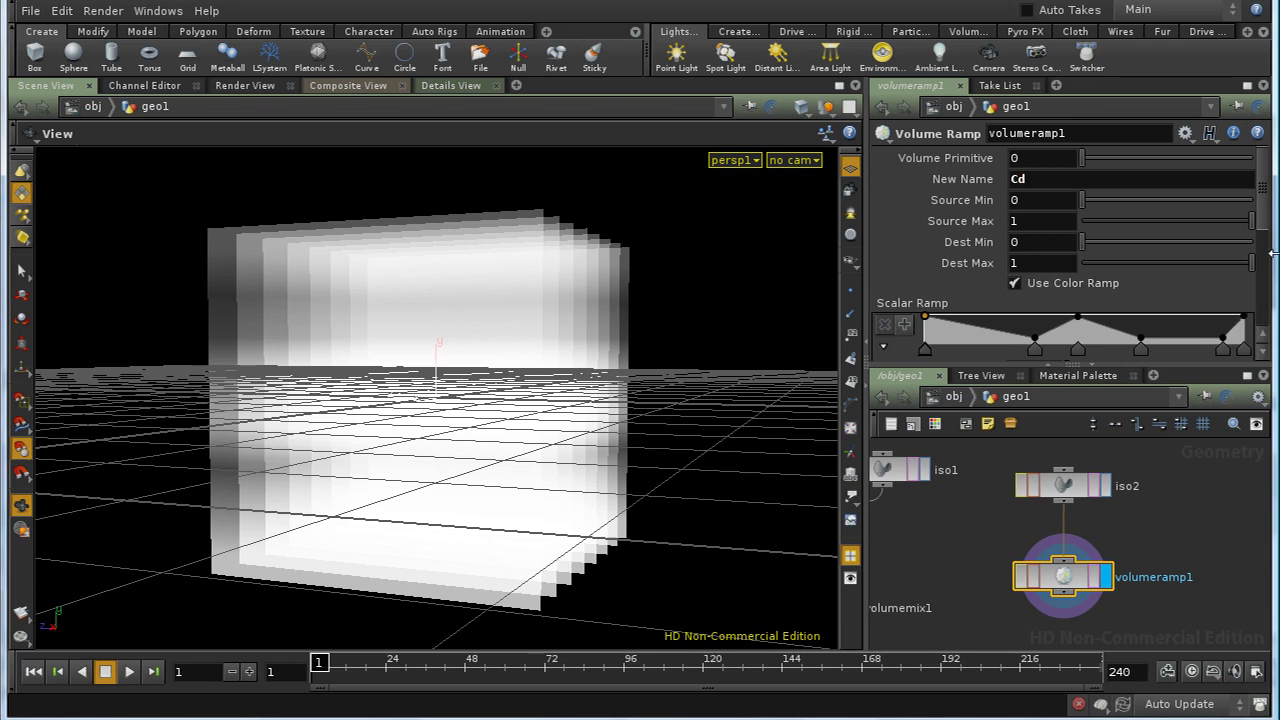
scroll(1264, 224, down, 1)
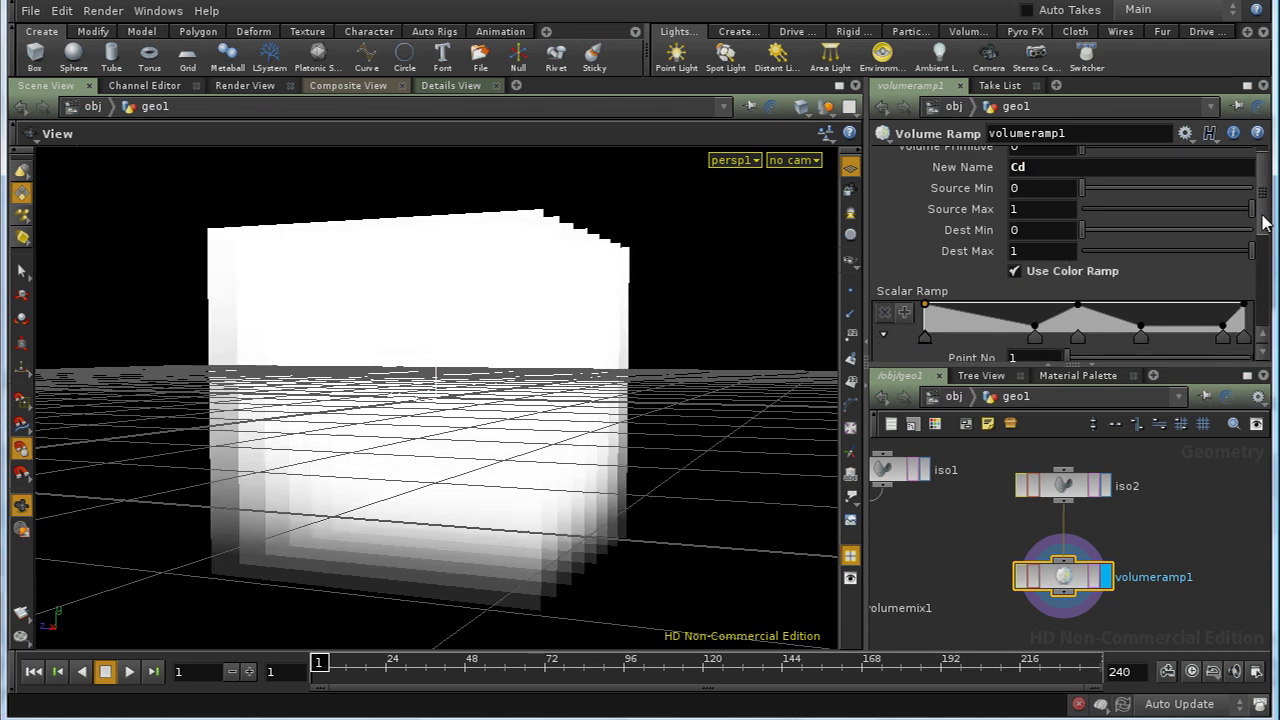
scroll(1264, 224, down, 5)
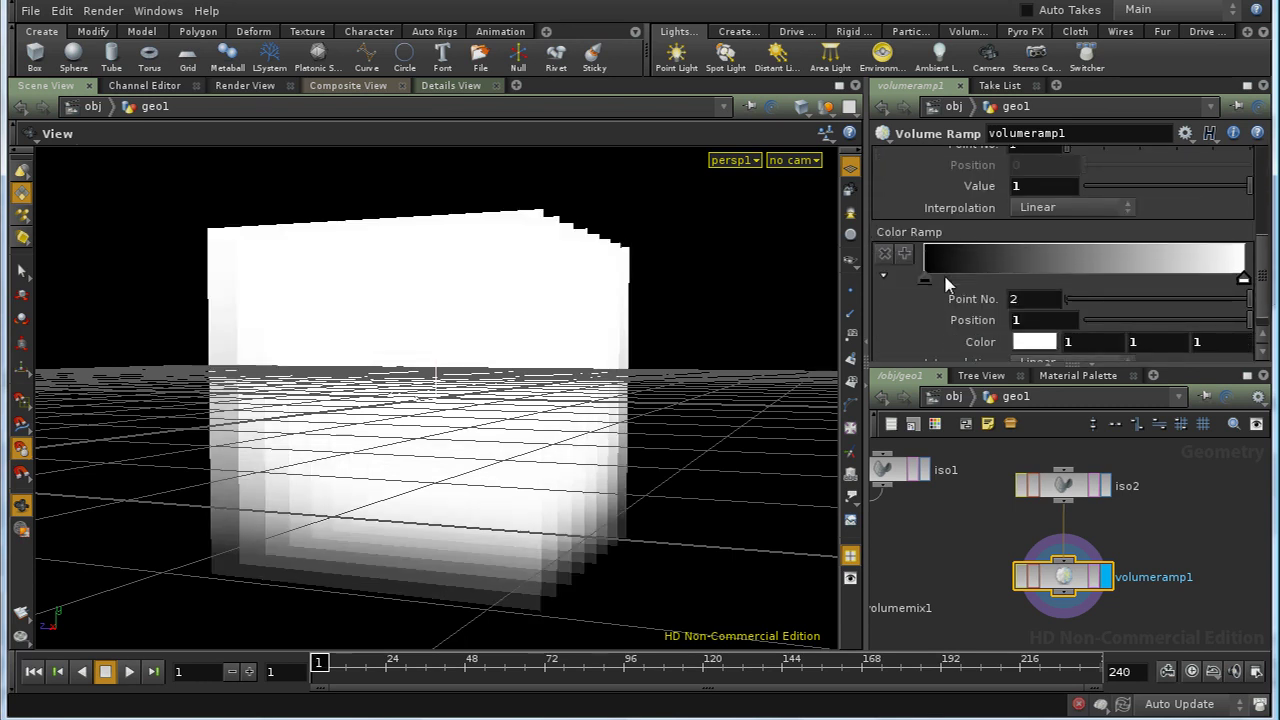
middle_click(1060, 582)
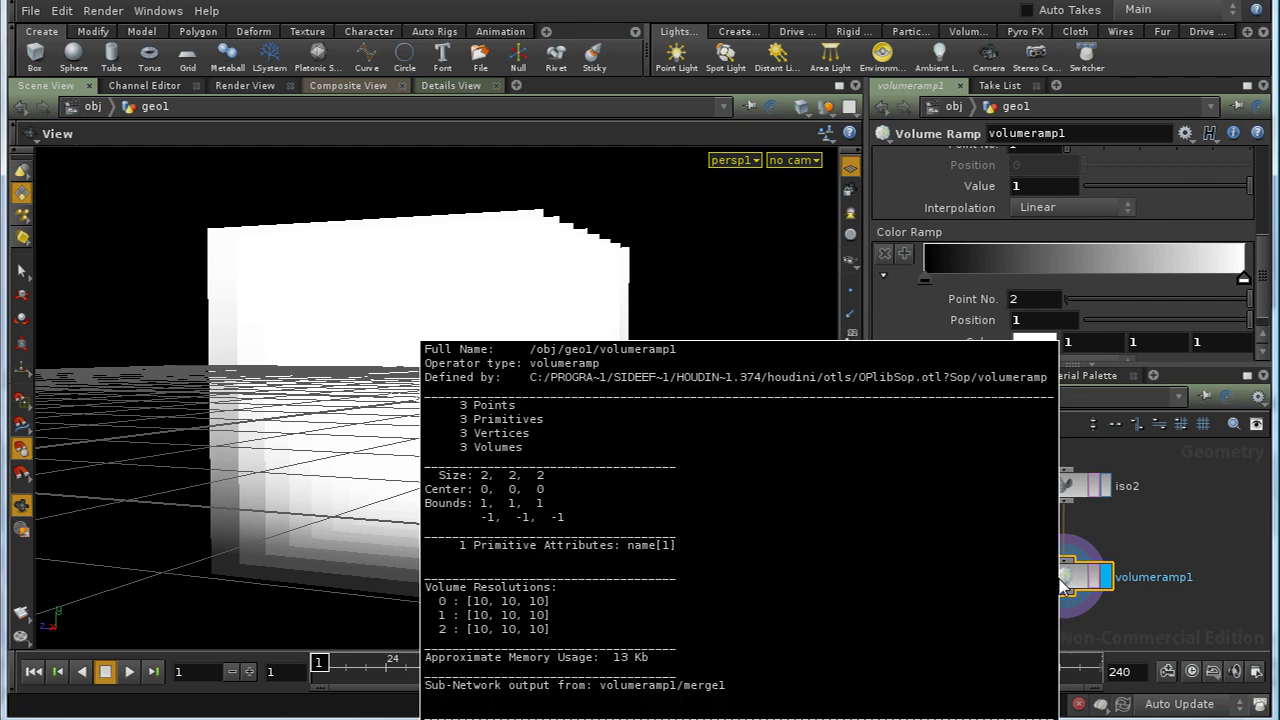
middle_drag(492, 453, 500, 449)
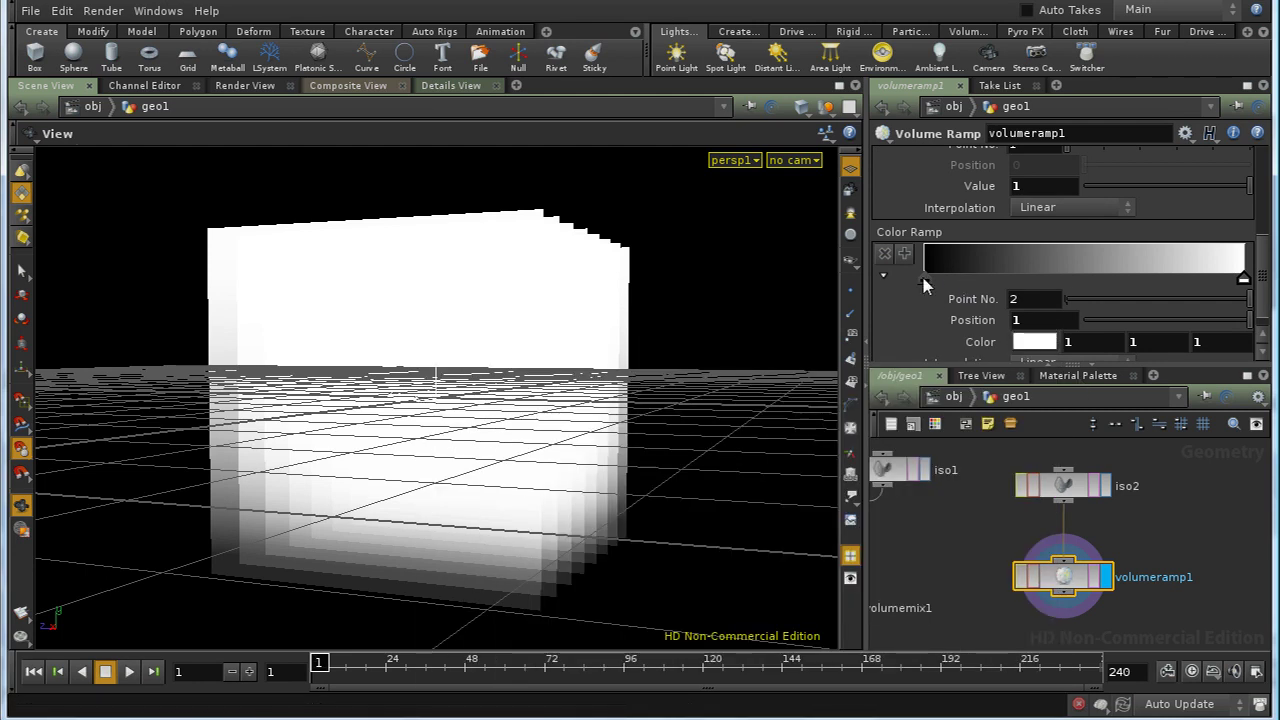
- Change the Color Ramp's black left key to red
click(922, 281)
click(1031, 343)
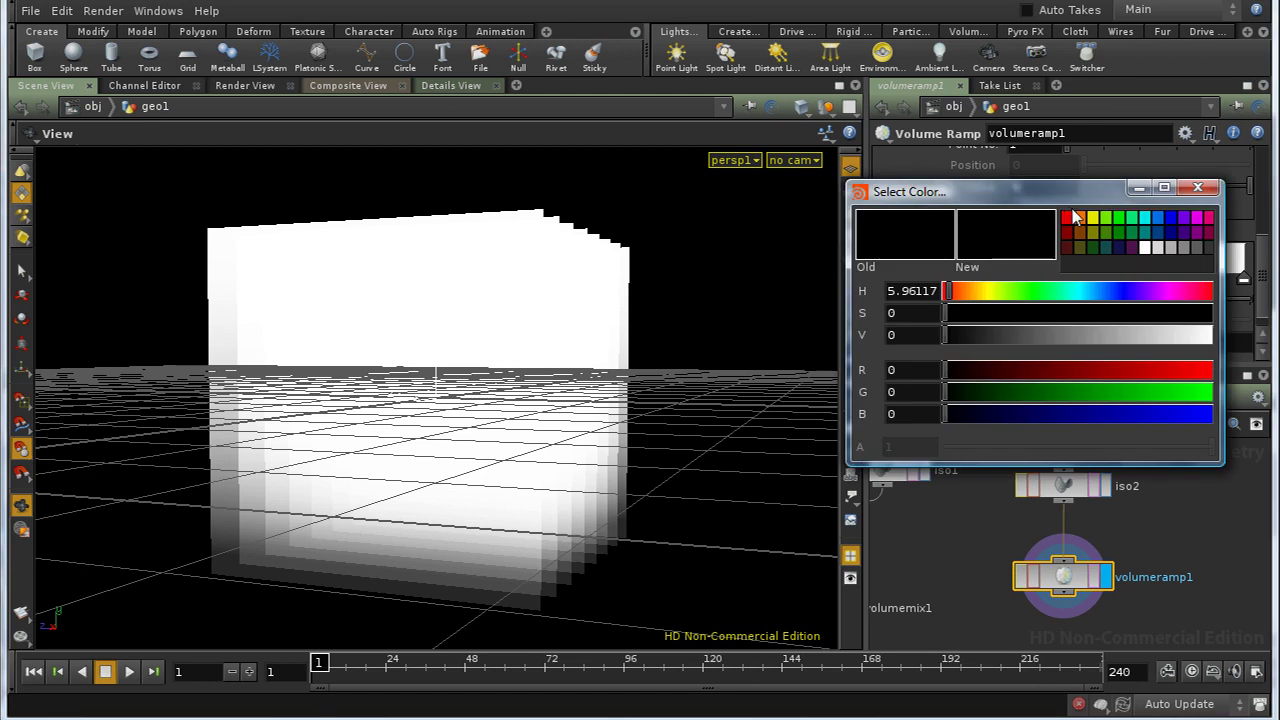
click(1067, 218)
click(1196, 189)
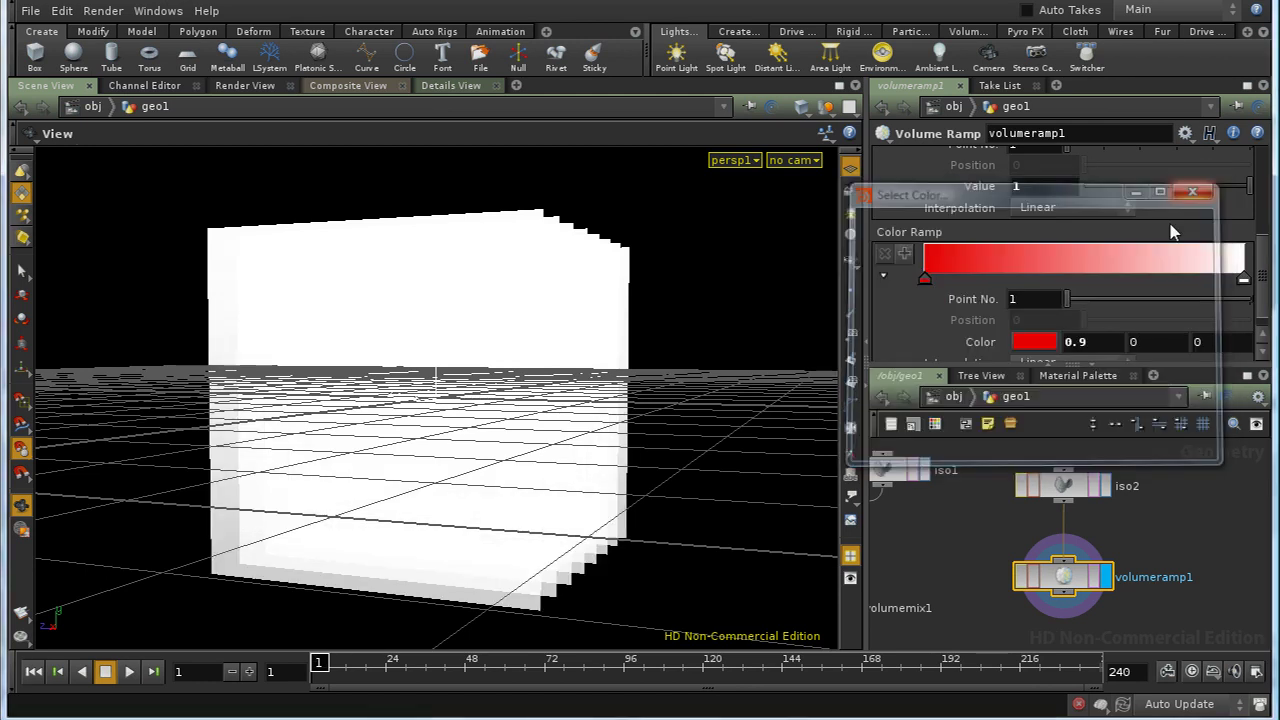
- Add a cyan key in the middle of the Color Ramp
click(1085, 262)
click(1033, 343)
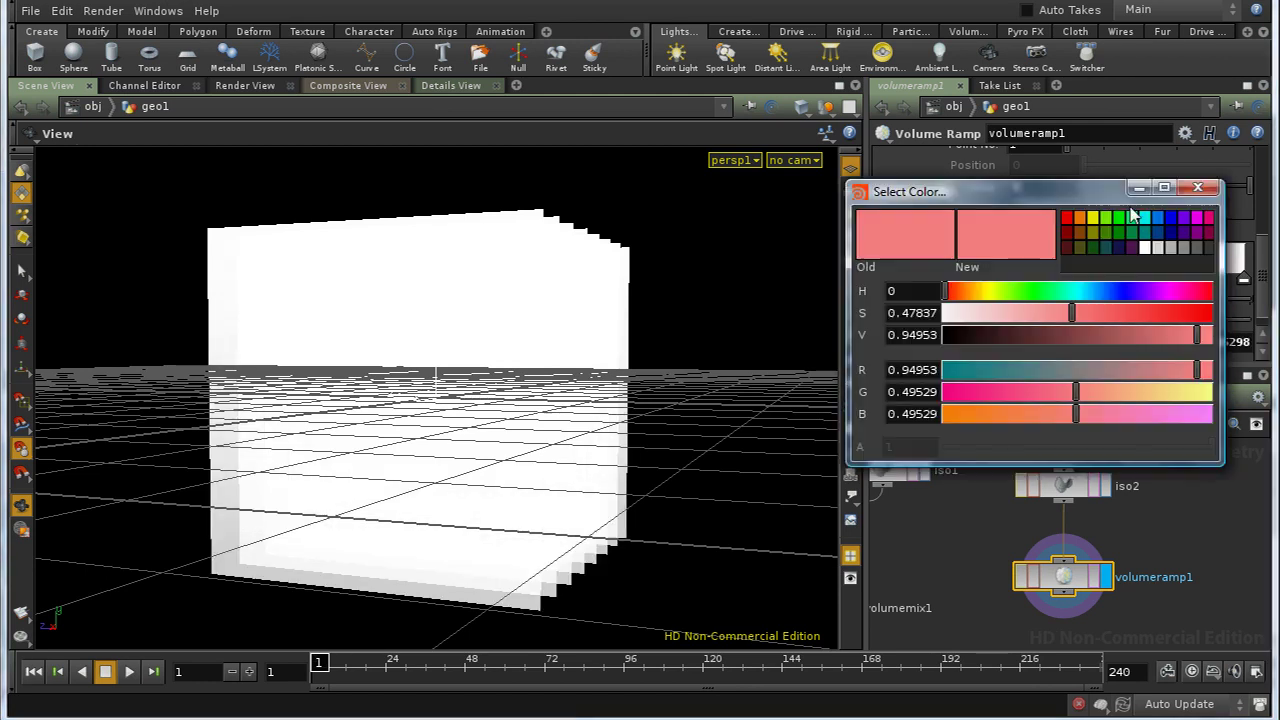
click(1144, 217)
click(1197, 189)
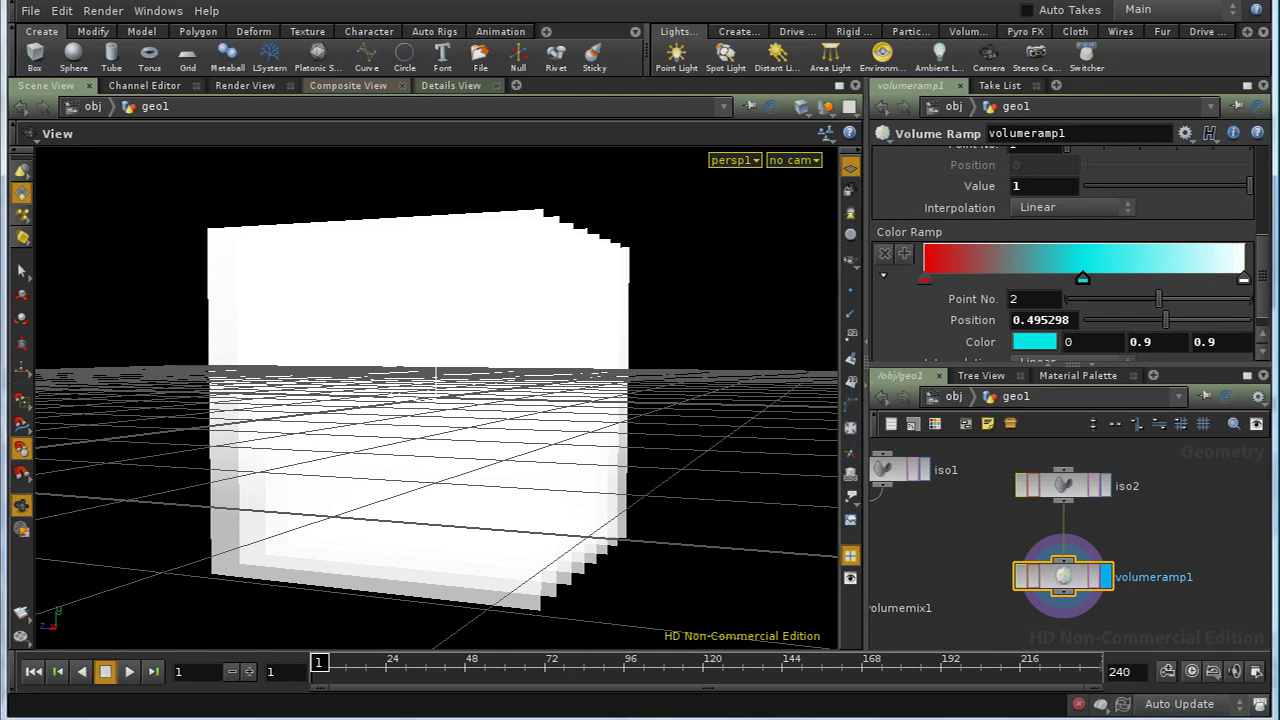
mouse_move(1036, 718)
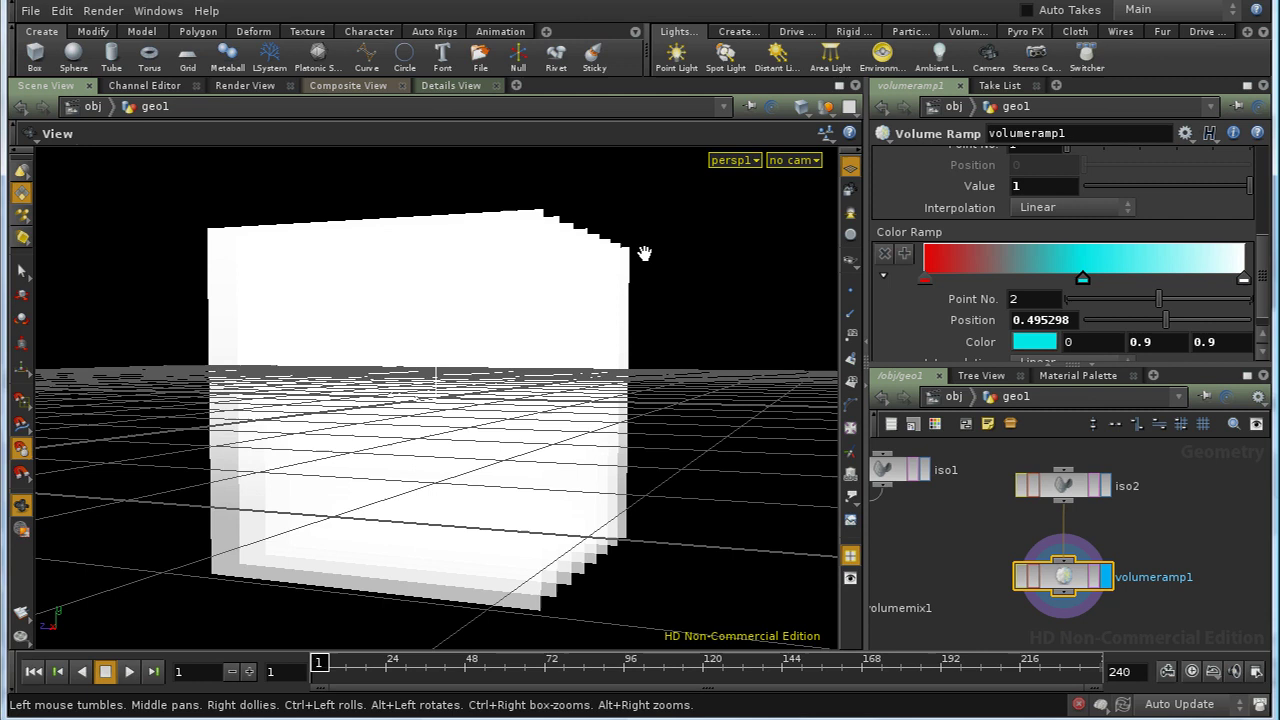
- Add a camera and a distant light to the scene from the shelf
click(988, 62)
drag(617, 337, 634, 277)
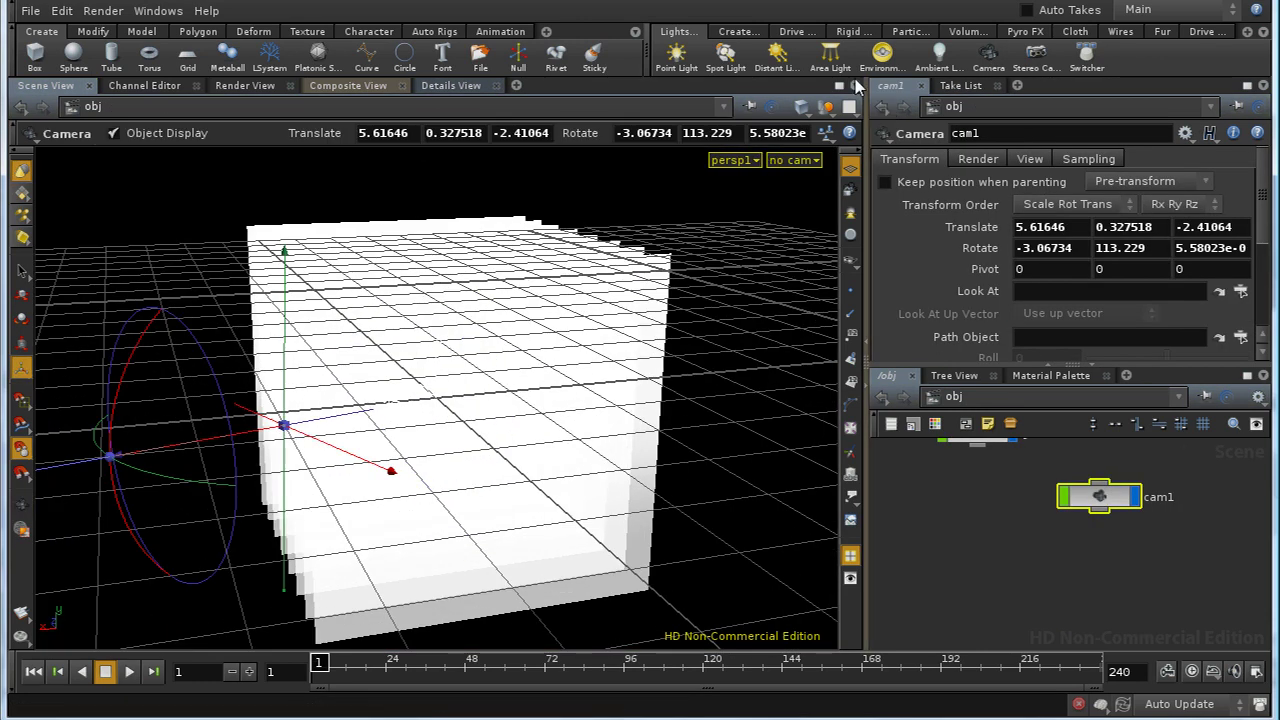
click(781, 62)
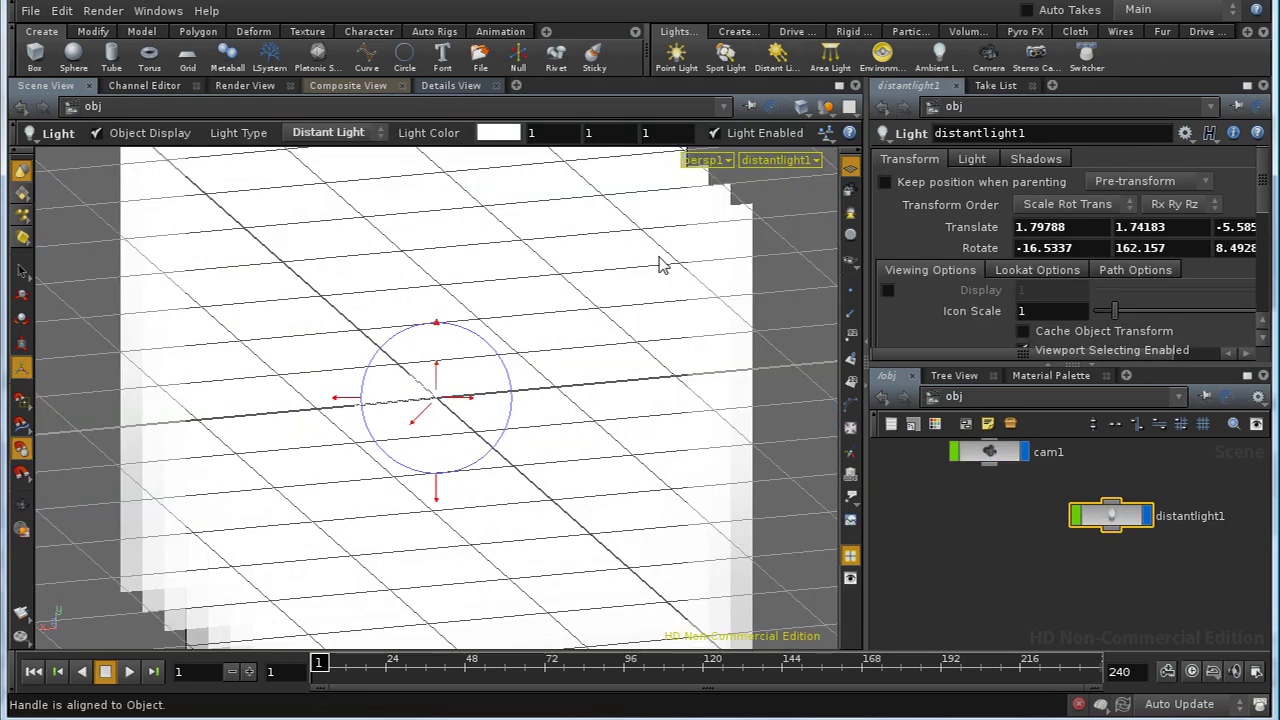
- Add the Basic Smoke volume shader from the Material Palette to /shop
click(1045, 376)
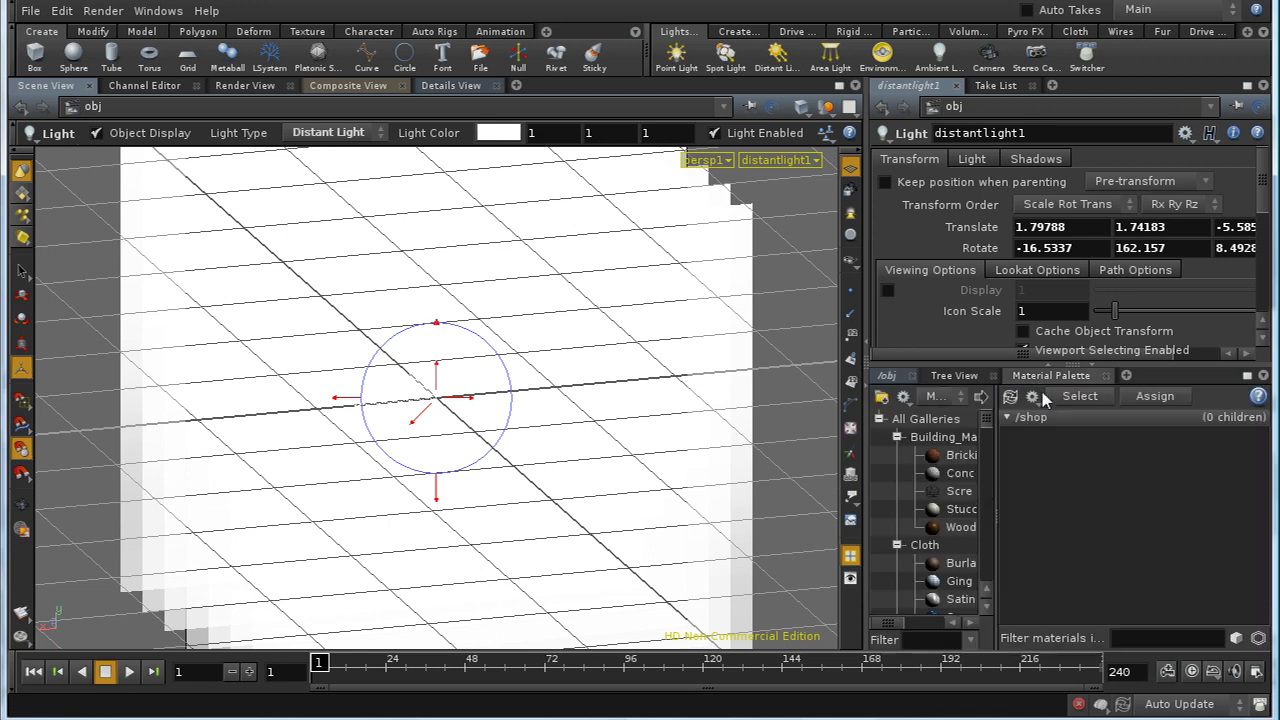
drag(987, 413, 990, 580)
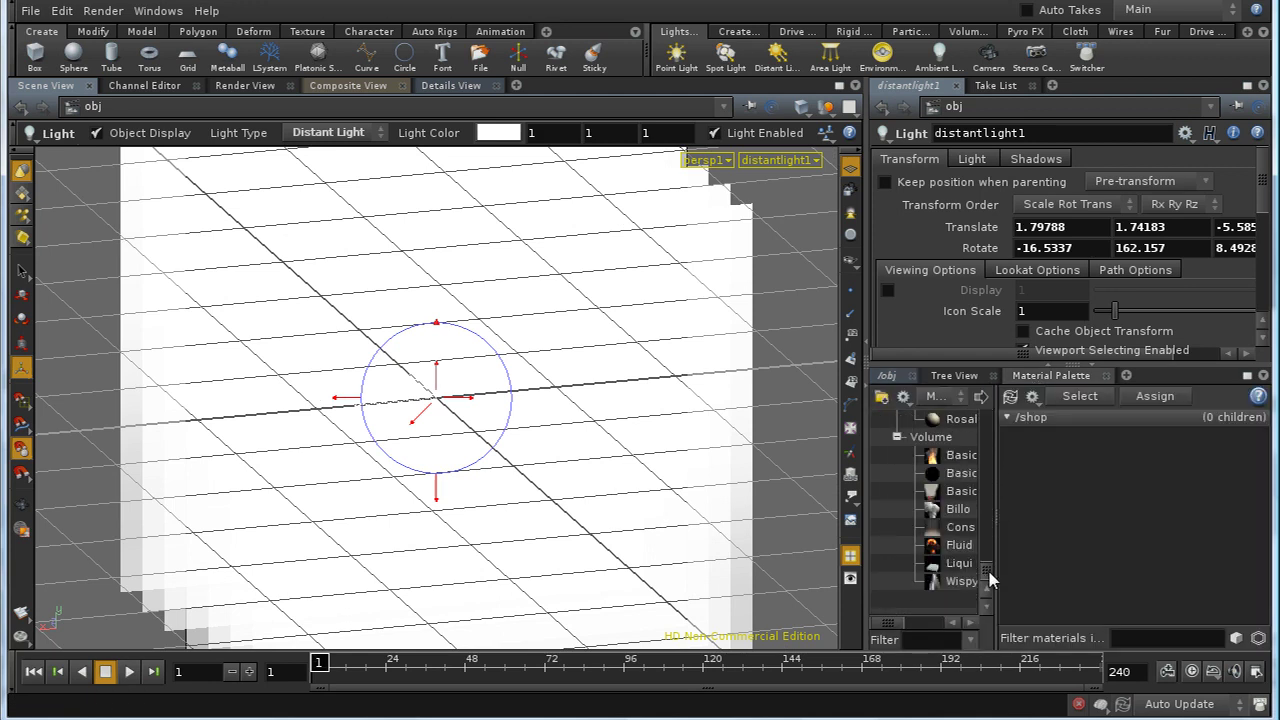
click(960, 491)
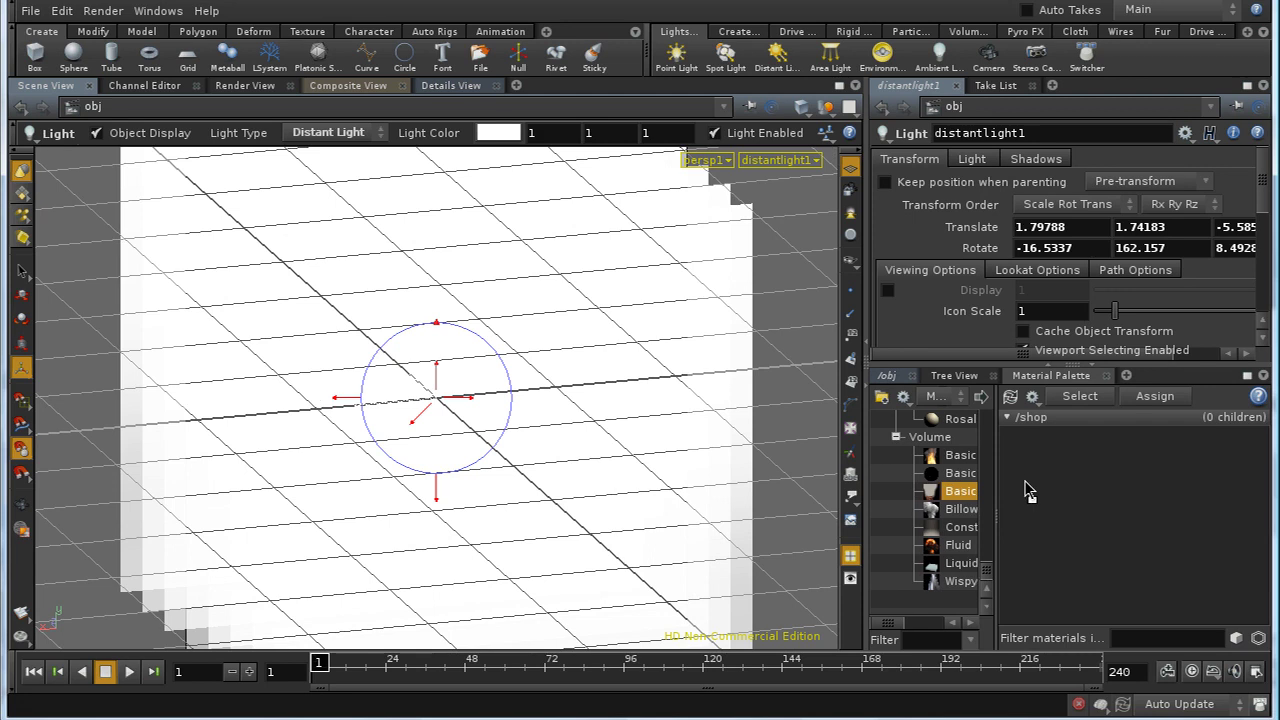
drag(1033, 487, 1036, 484)
- Assign /shop/basic_smoke as geo1's material
click(885, 377)
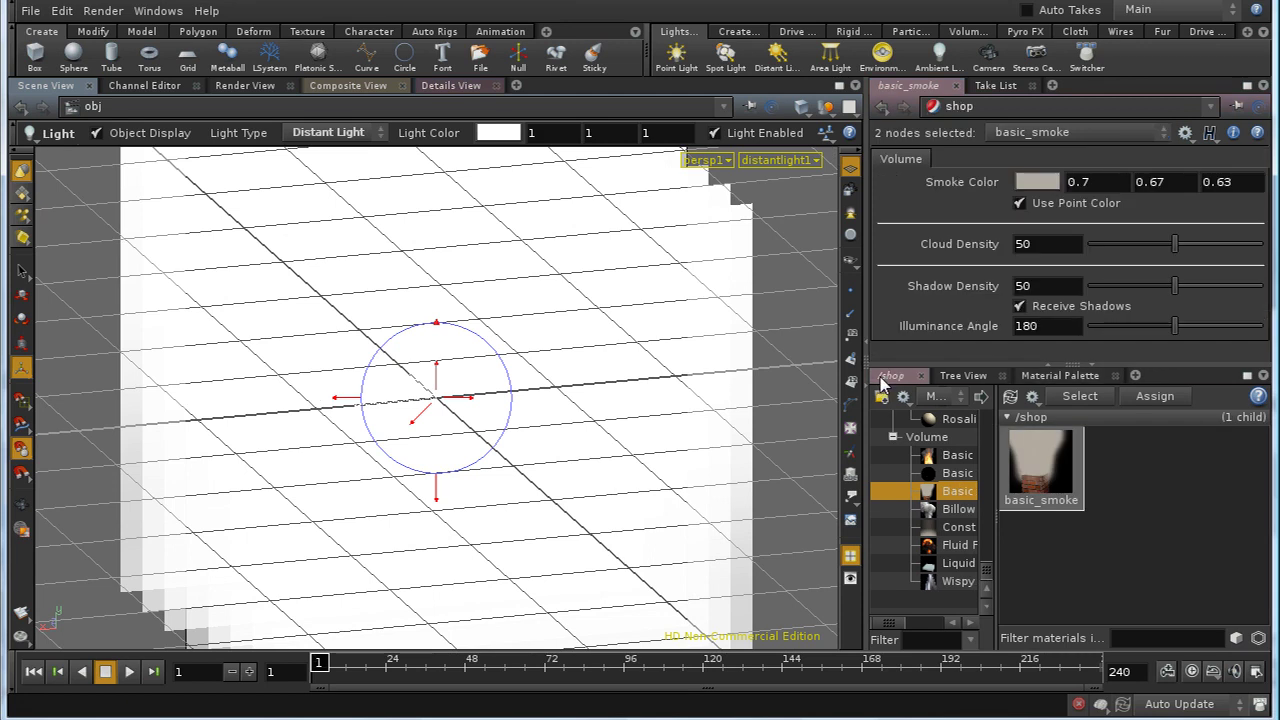
click(1013, 405)
click(1035, 470)
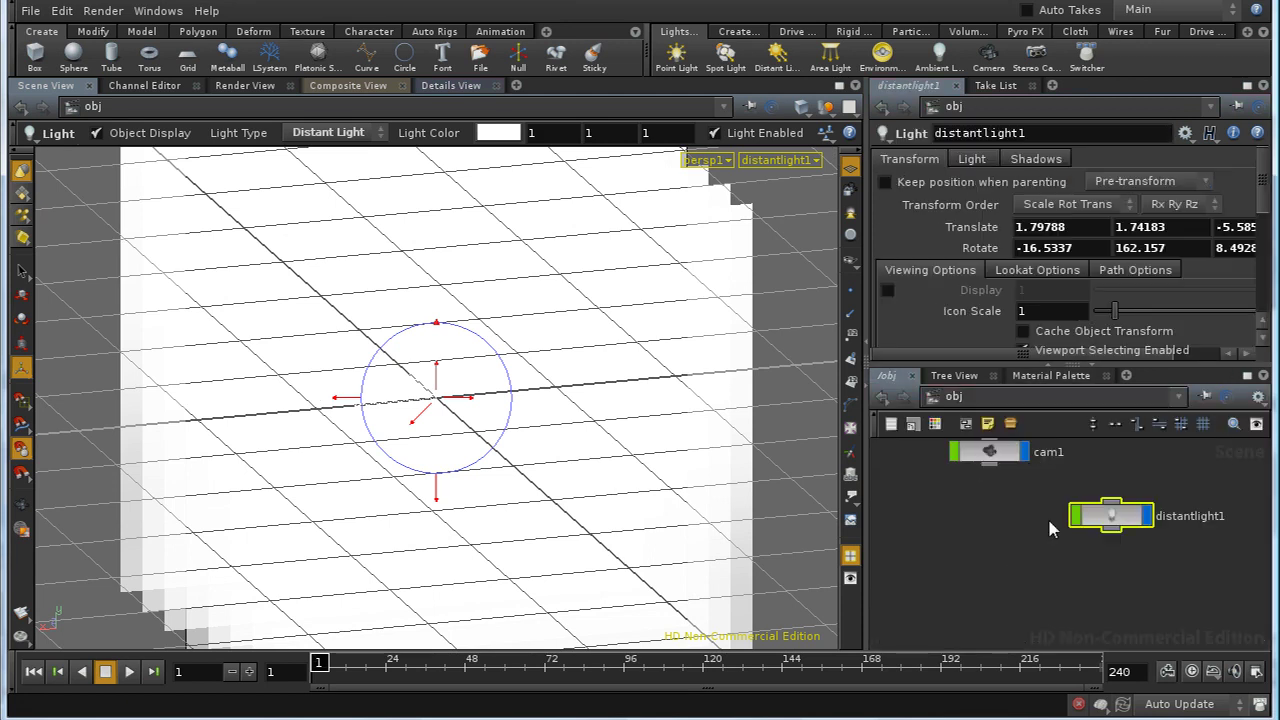
middle_drag(984, 520, 1097, 620)
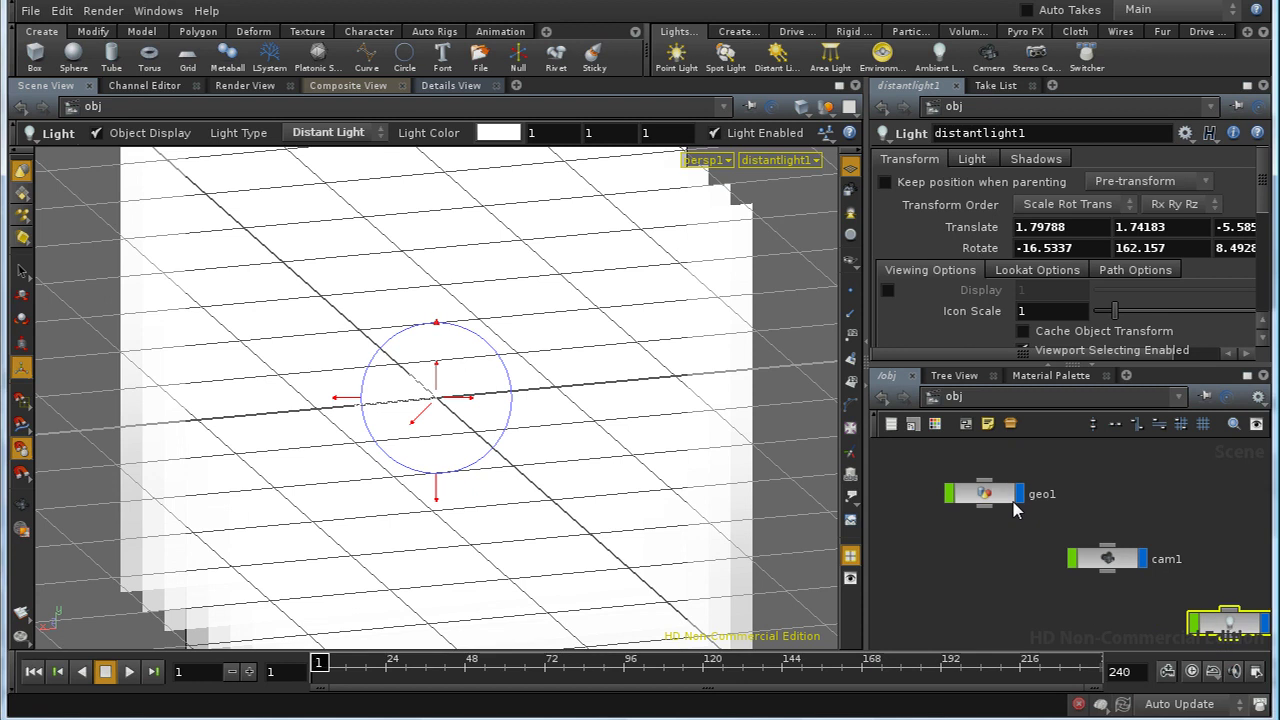
click(993, 499)
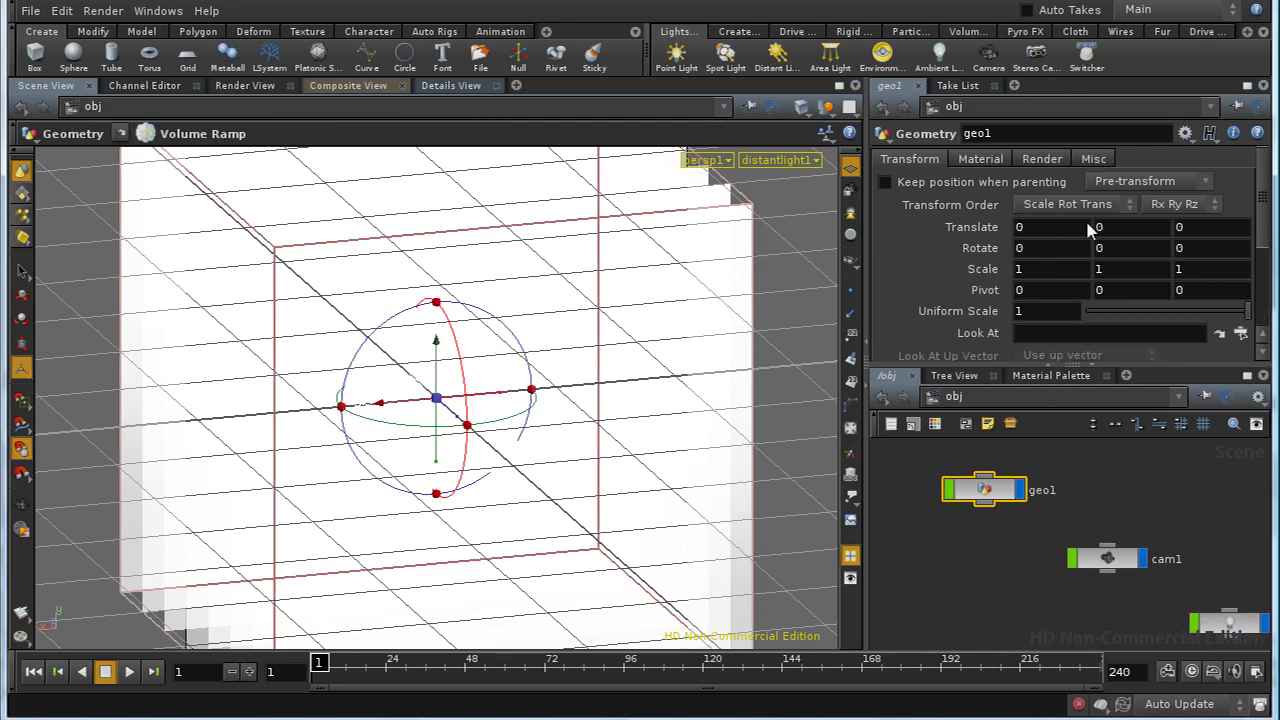
click(980, 158)
click(1212, 182)
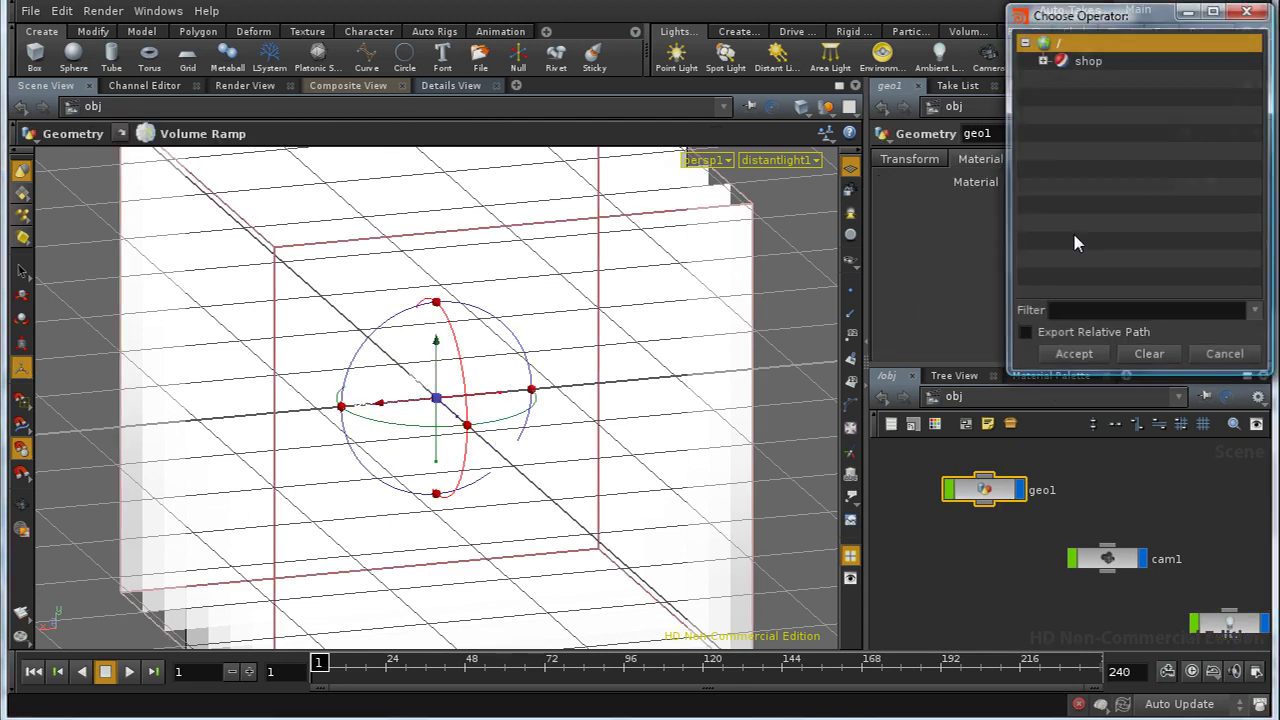
click(1043, 61)
click(1090, 84)
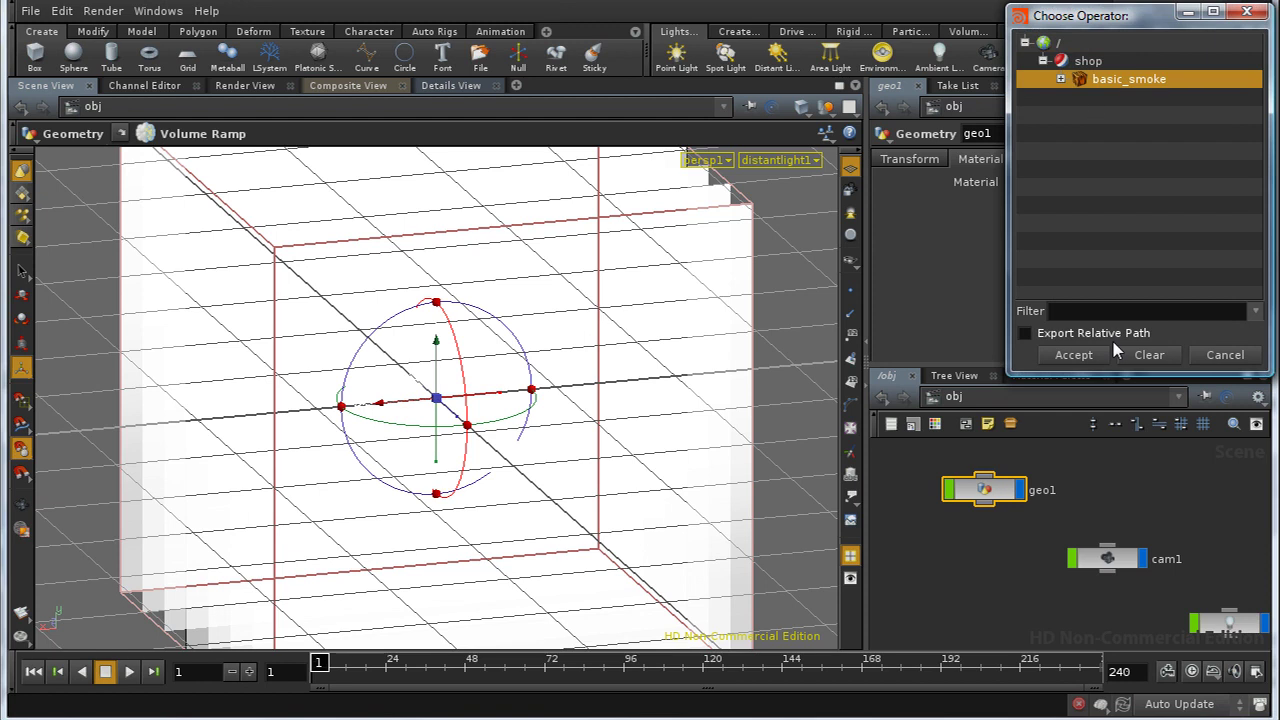
click(1074, 355)
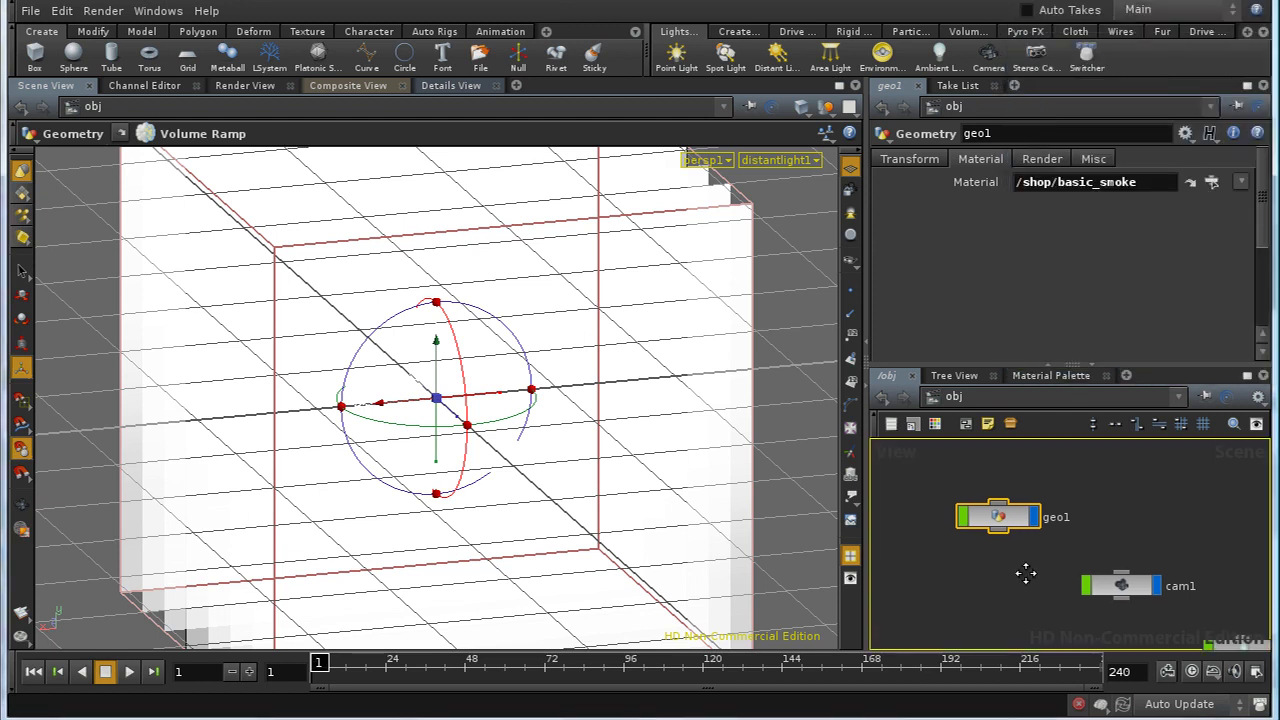
- Create a Mantra render node, mantra1
click(106, 12)
mouse_move(145, 37)
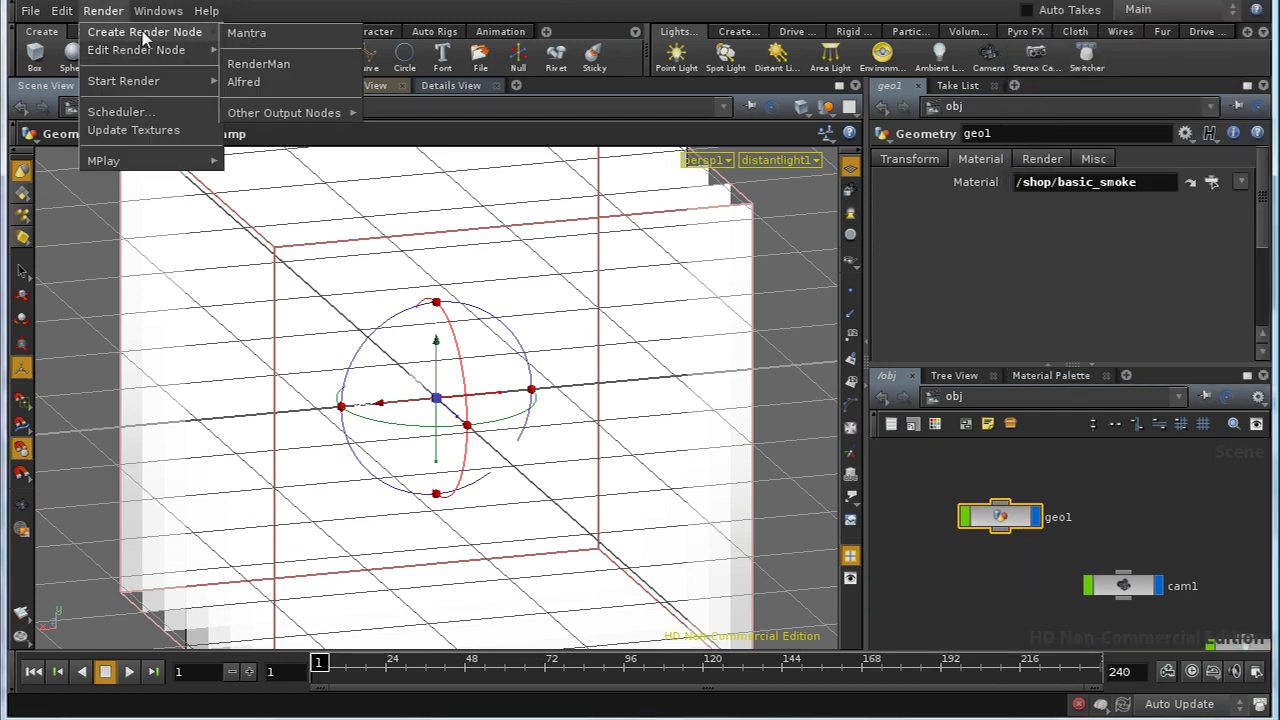
click(248, 33)
- Render a preview of the smoke box with mantra1 in the Render View
click(252, 88)
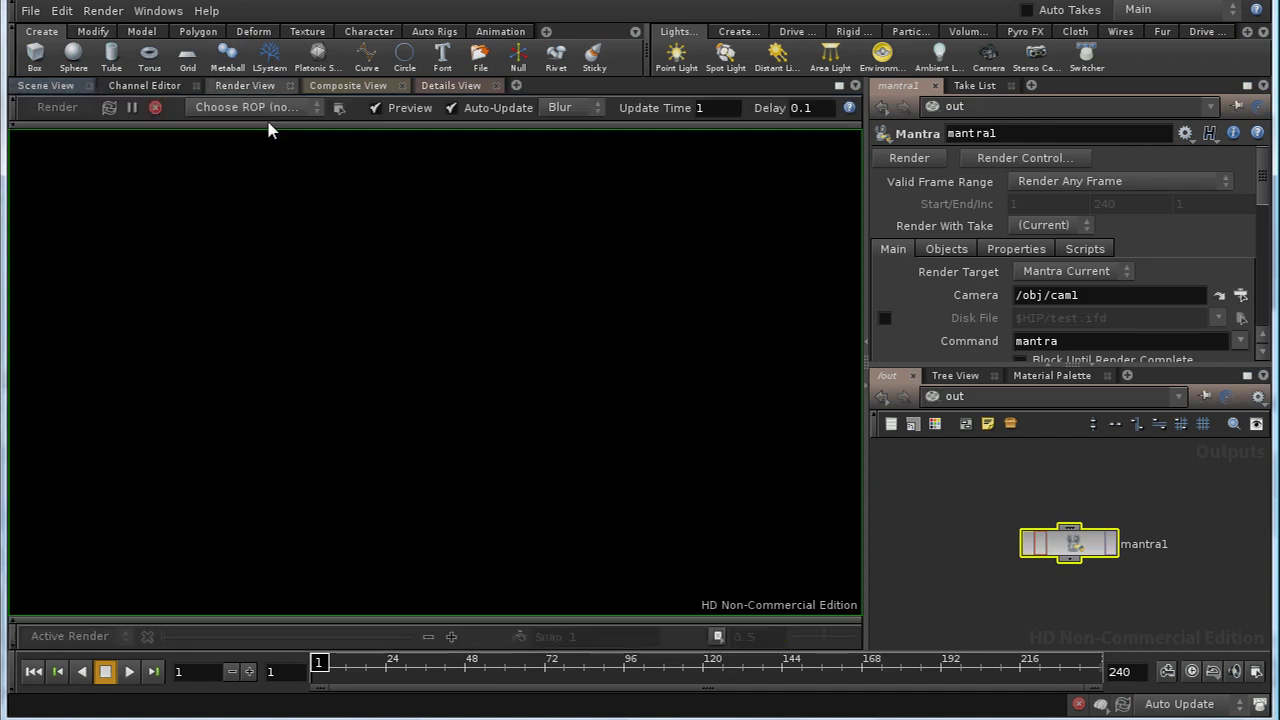
click(268, 108)
click(268, 160)
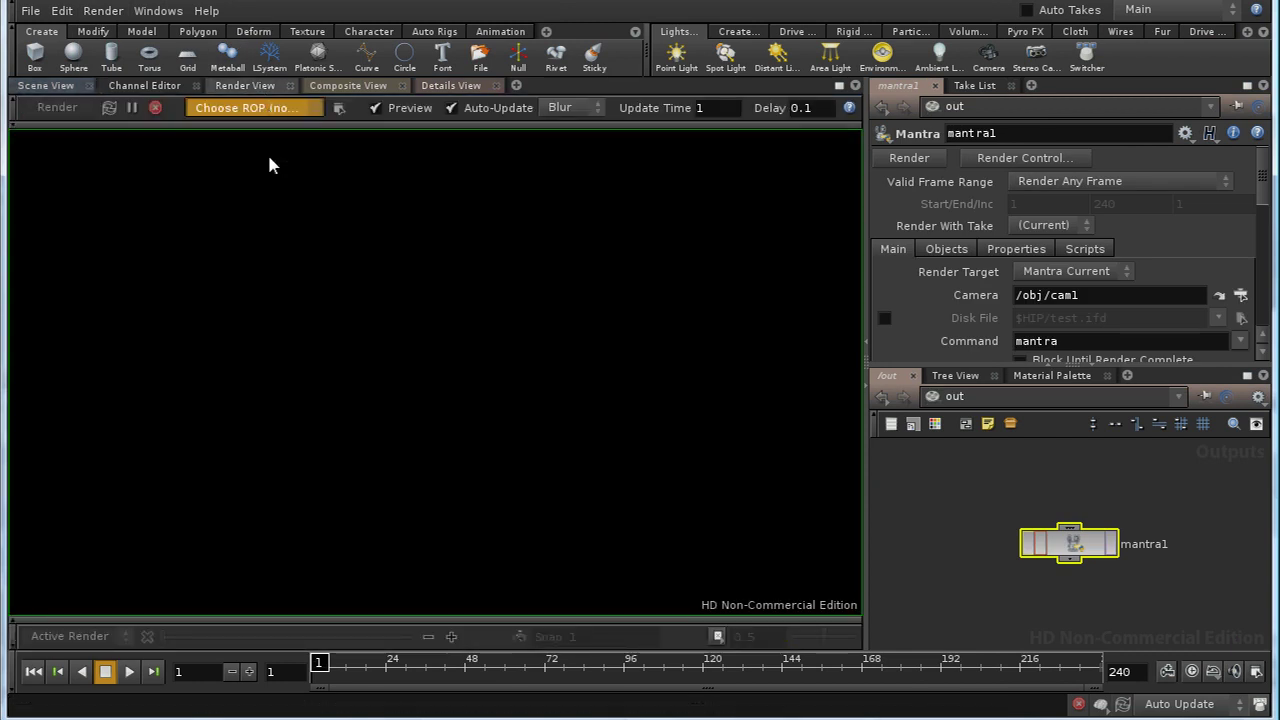
click(668, 424)
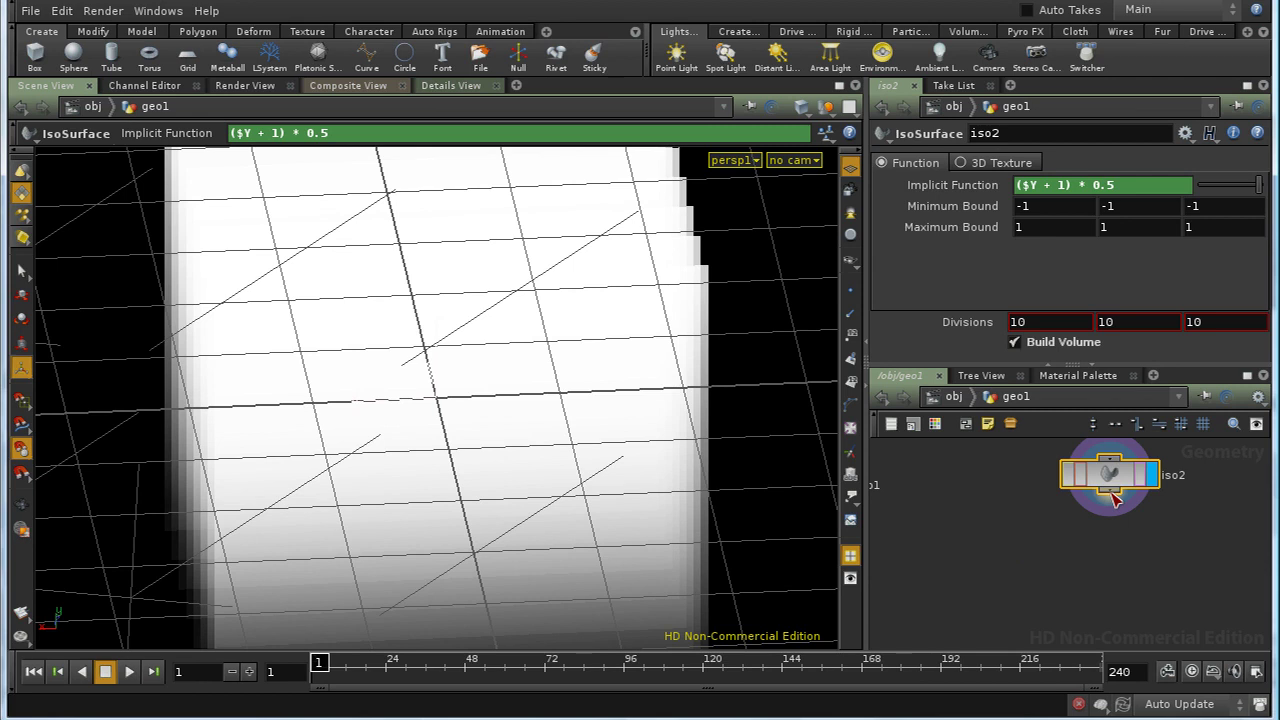
- Add a Volume VOP node, volumevop1, below iso2, display it, and inspect its volume info
key(Tab)
mouse_move(1140, 597)
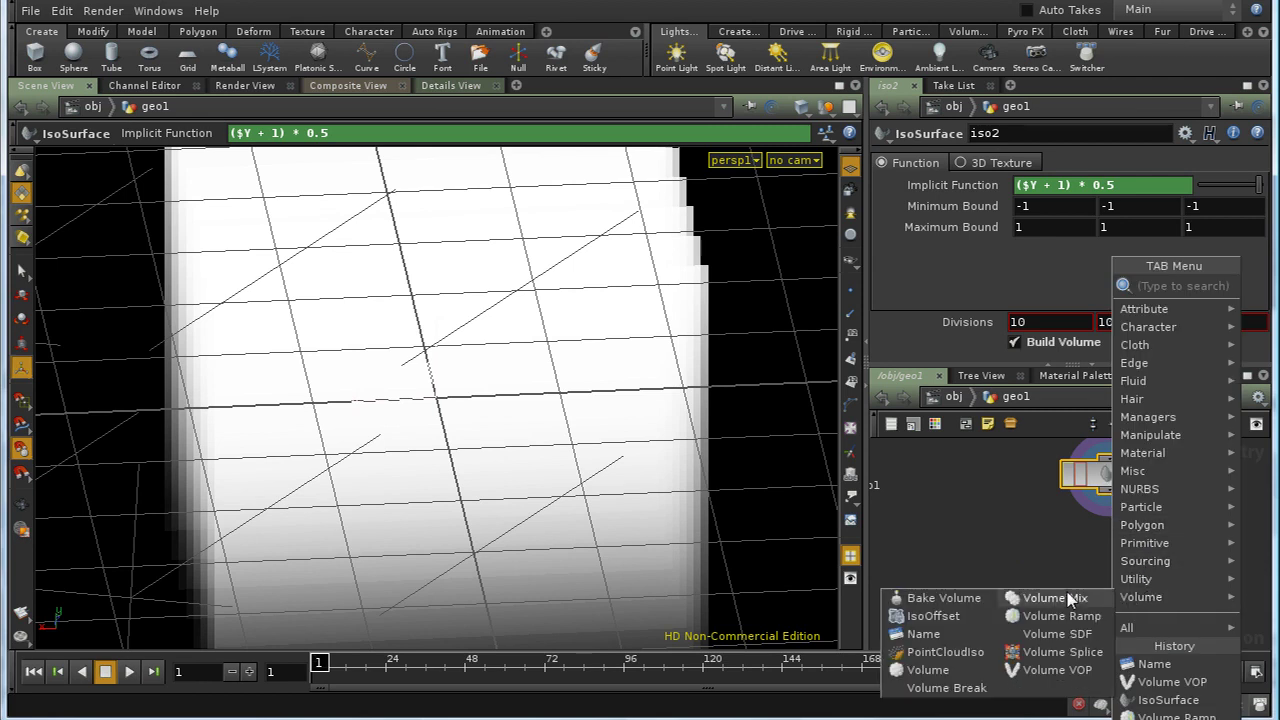
click(1069, 598)
click(1106, 549)
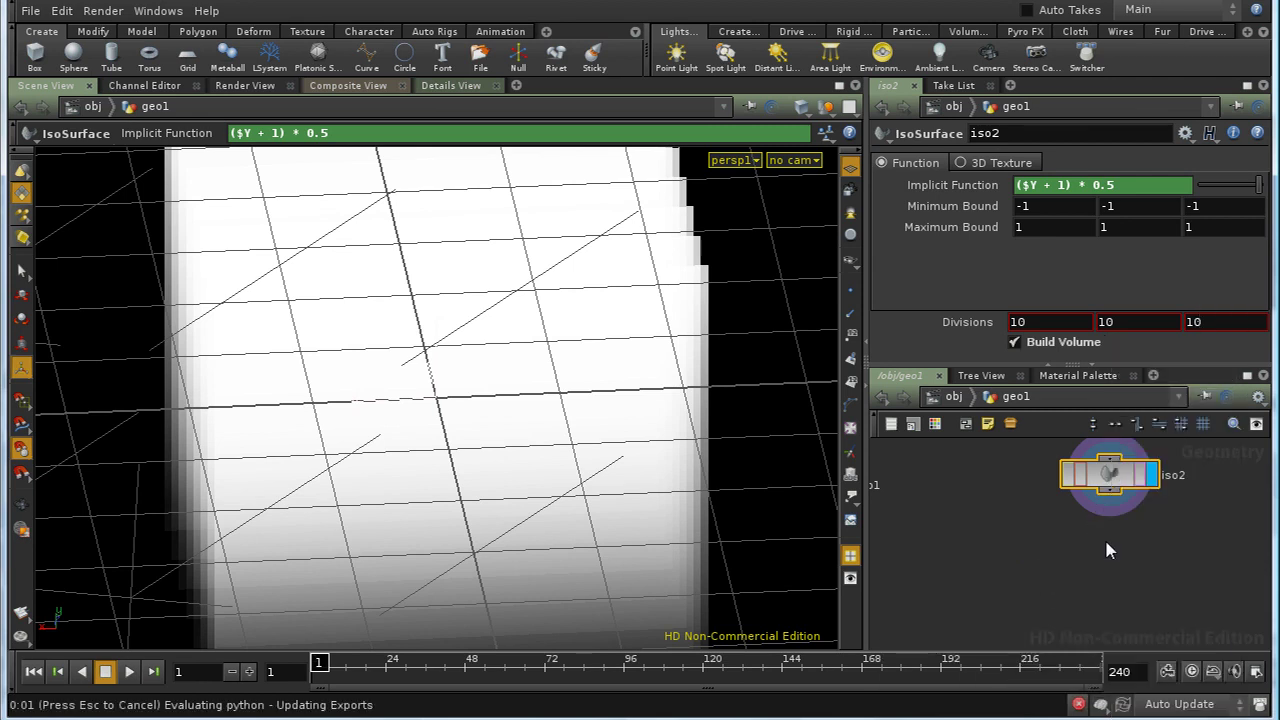
click(1152, 541)
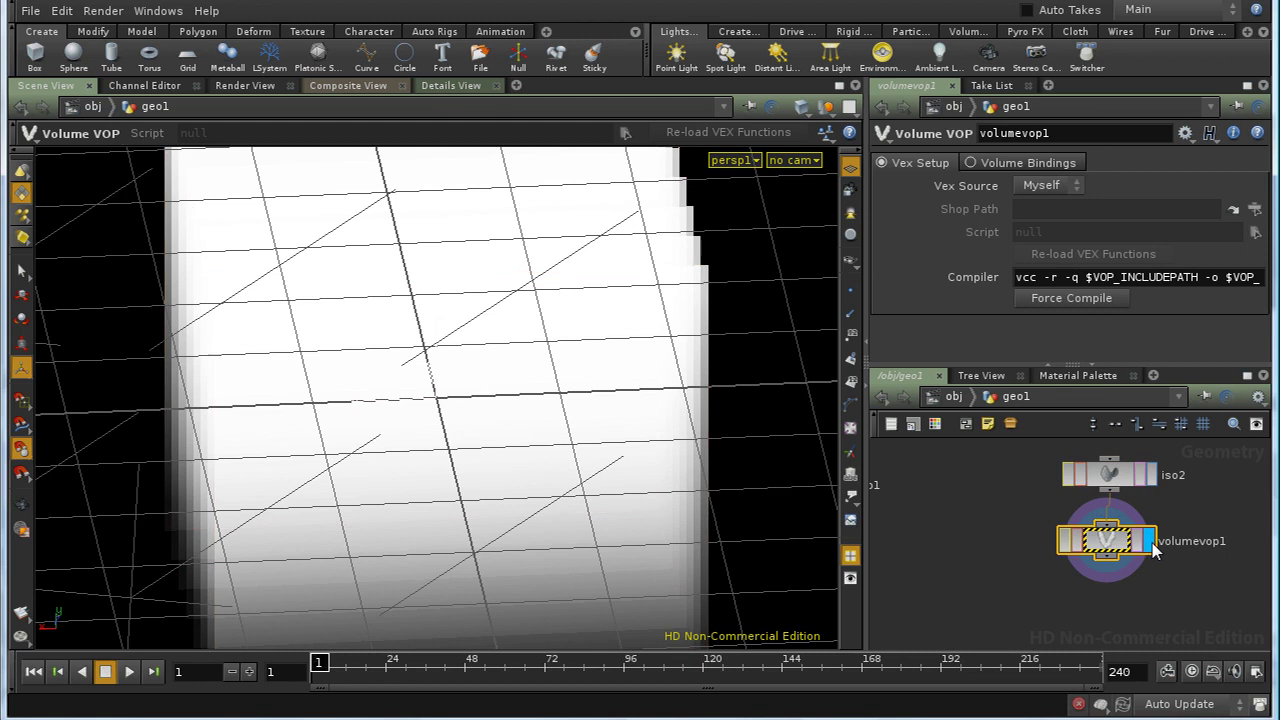
drag(1106, 546, 1110, 550)
middle_click(1109, 545)
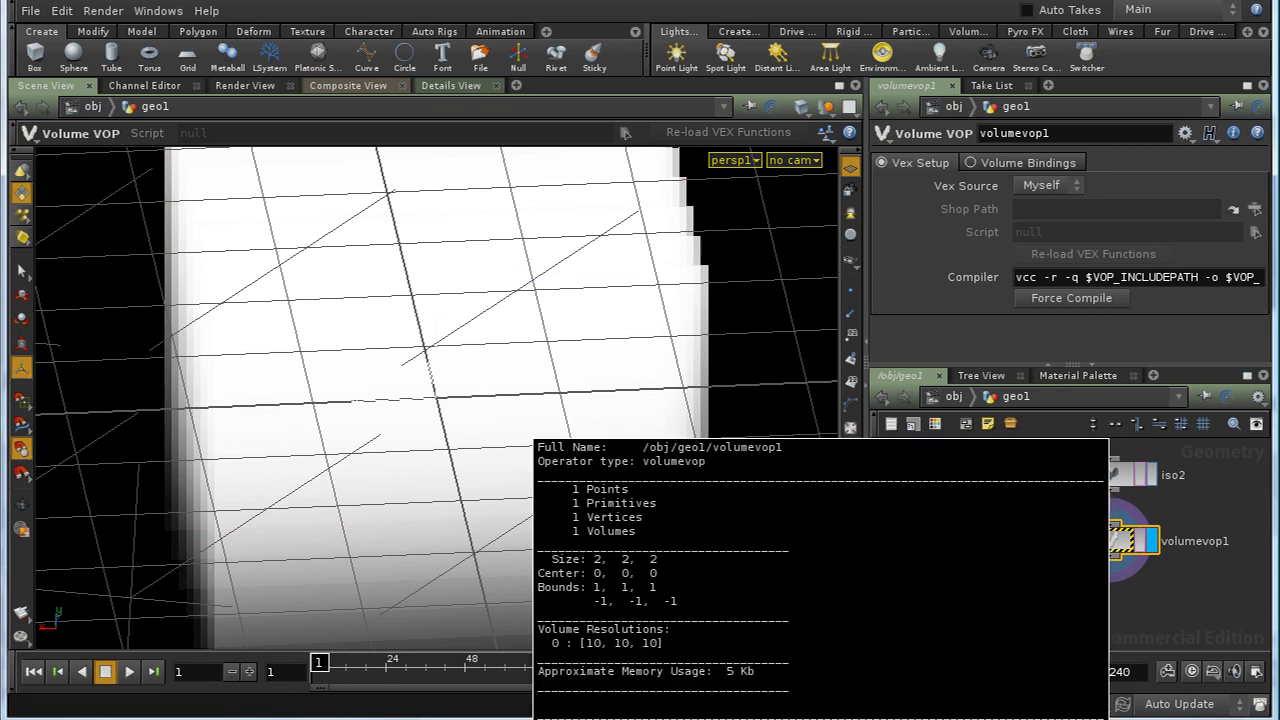
- Insert a Name node, name1, between iso2 and volumevop1
click(1093, 476)
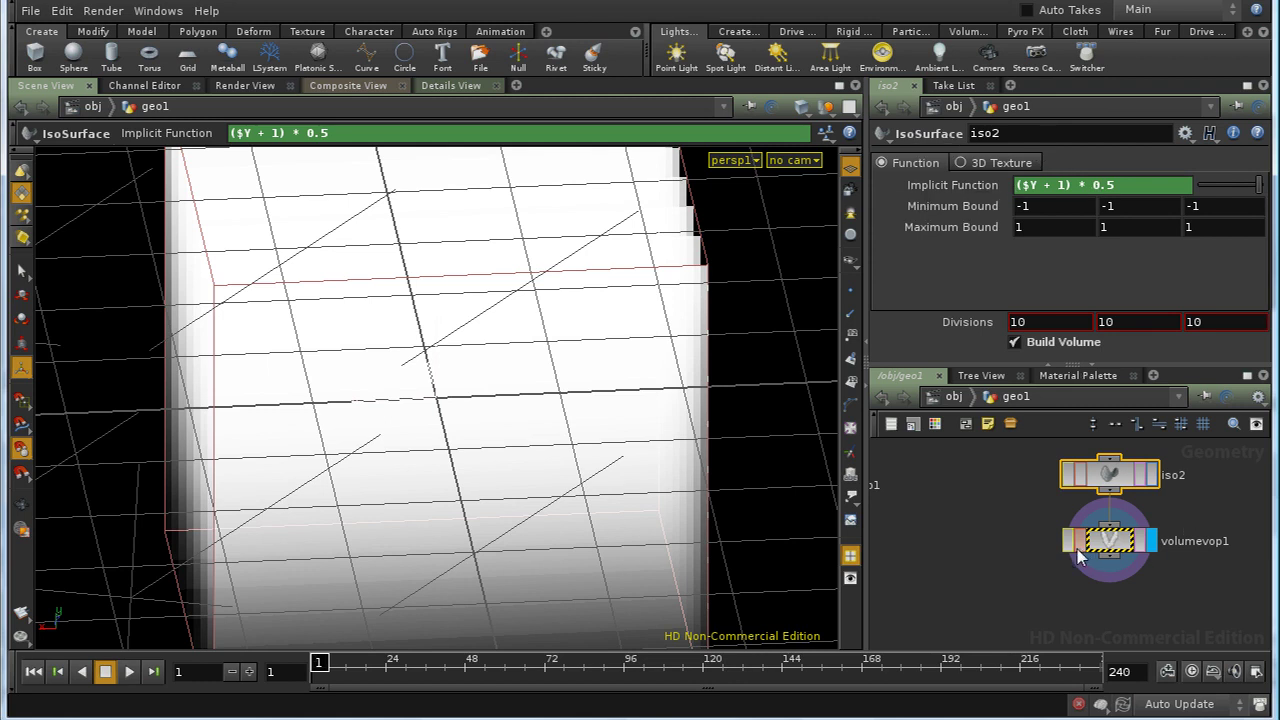
drag(1079, 557, 1080, 635)
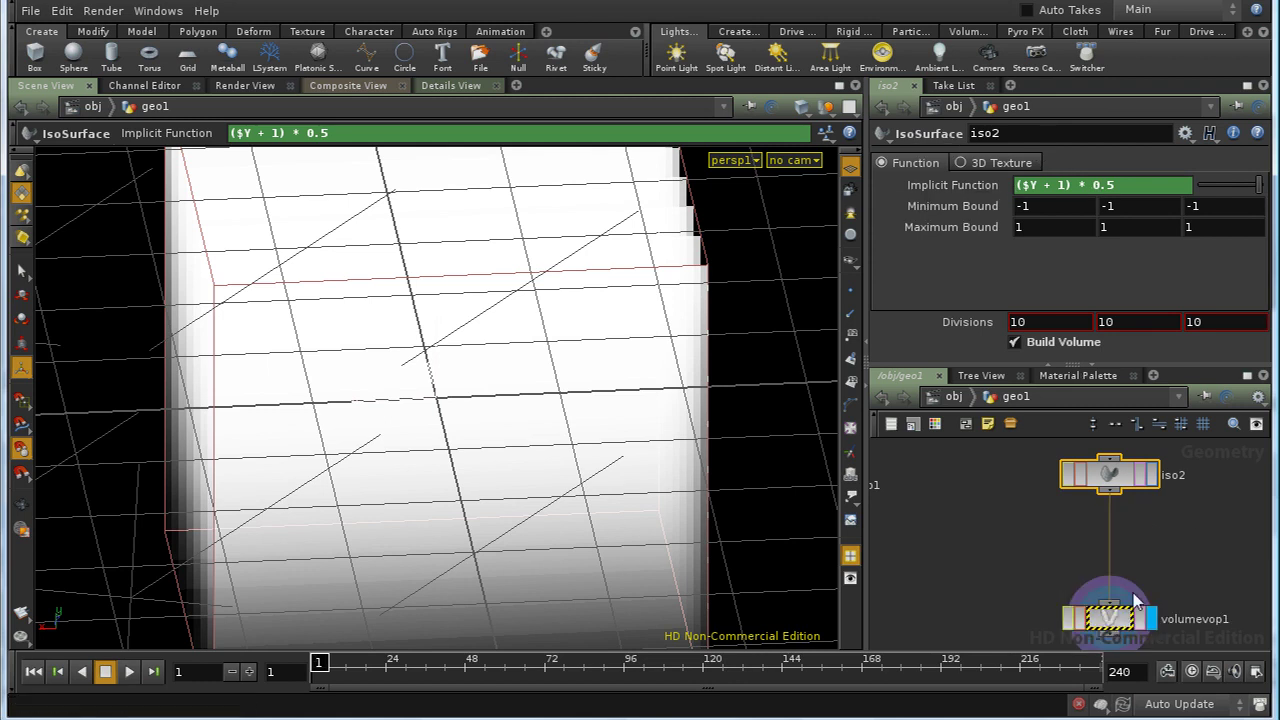
click(1117, 496)
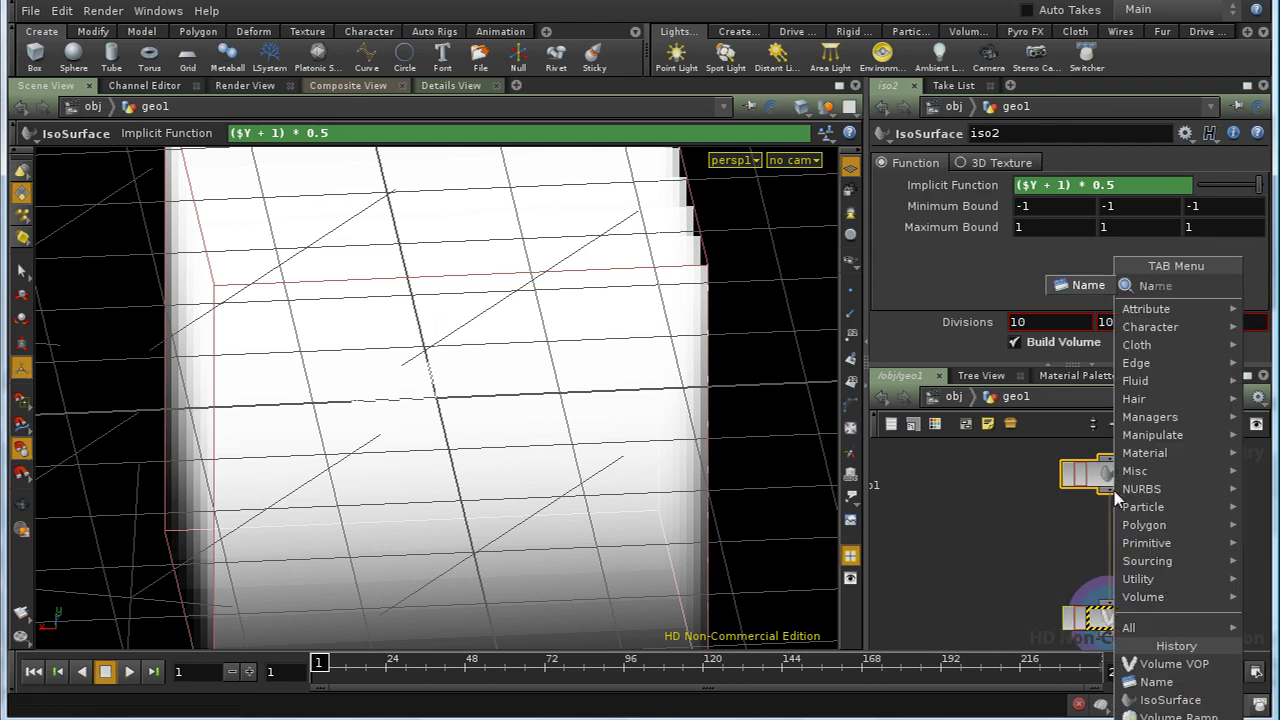
click(1088, 295)
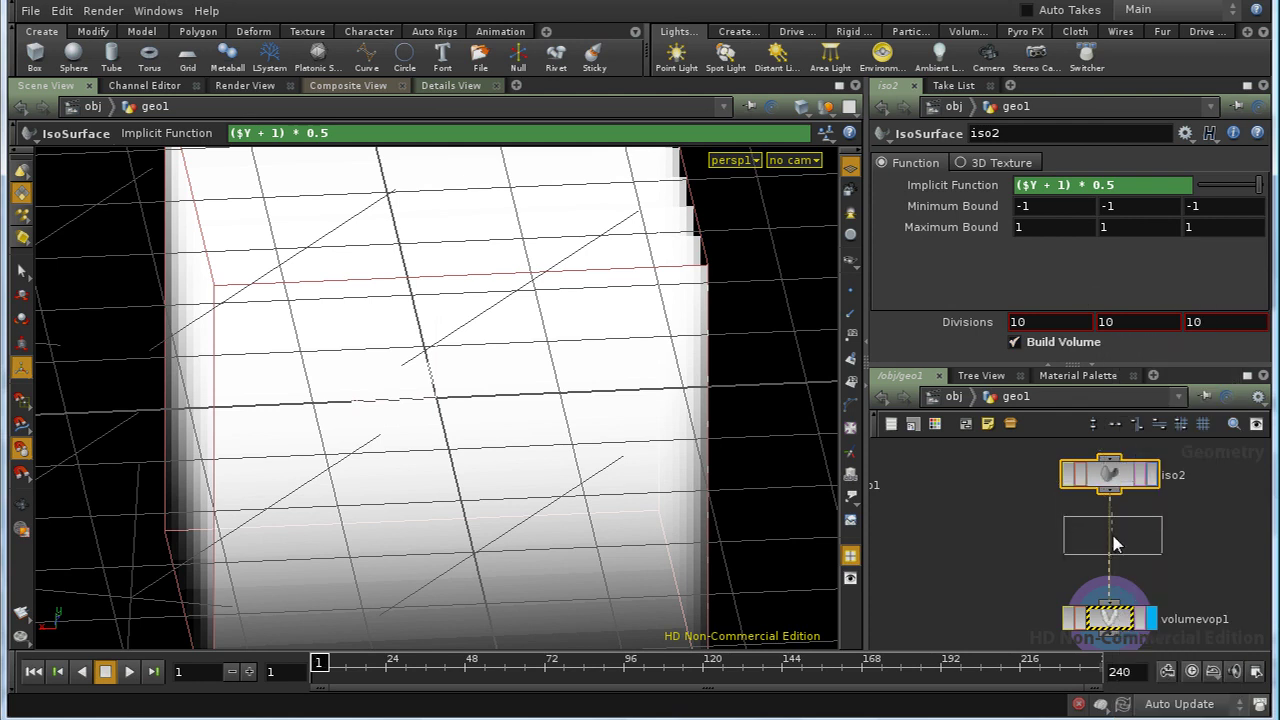
click(1115, 543)
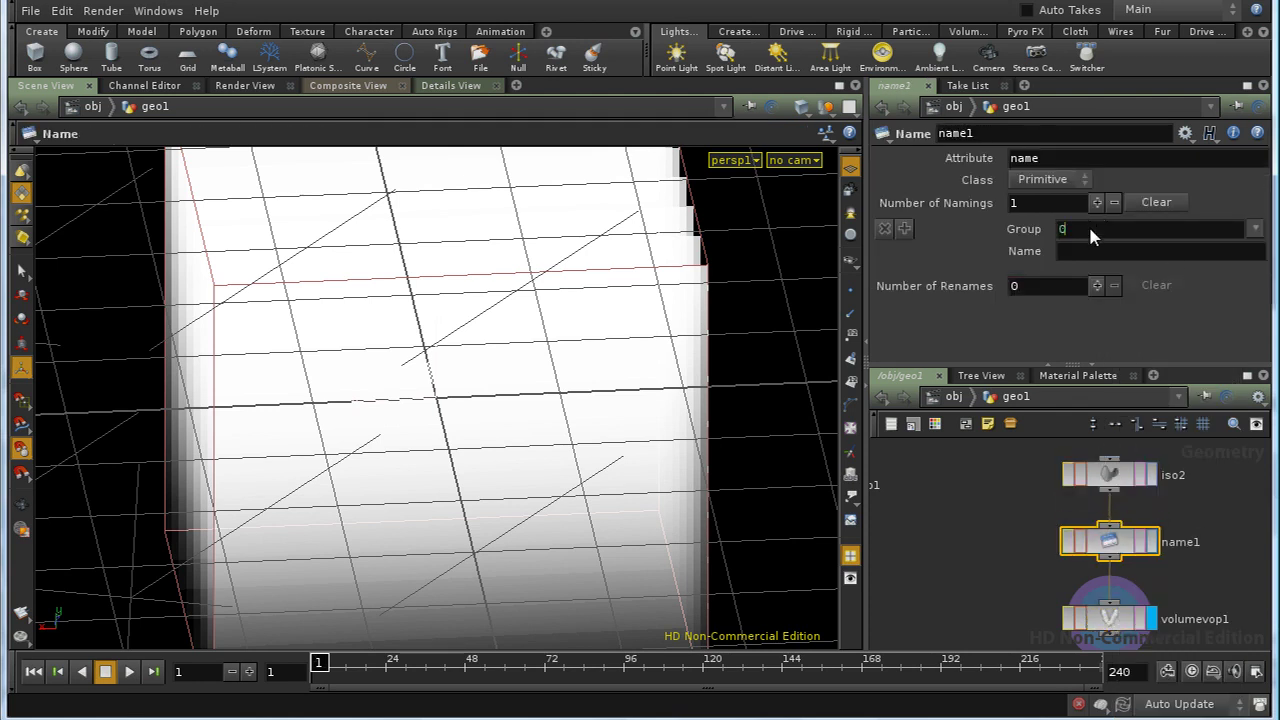
- Set name1's Group to 0 and its Name to myvol
text(0)
key(Tab)
text(myvol)
key(Return)
middle_drag(1212, 604, 1208, 530)
click(1095, 546)
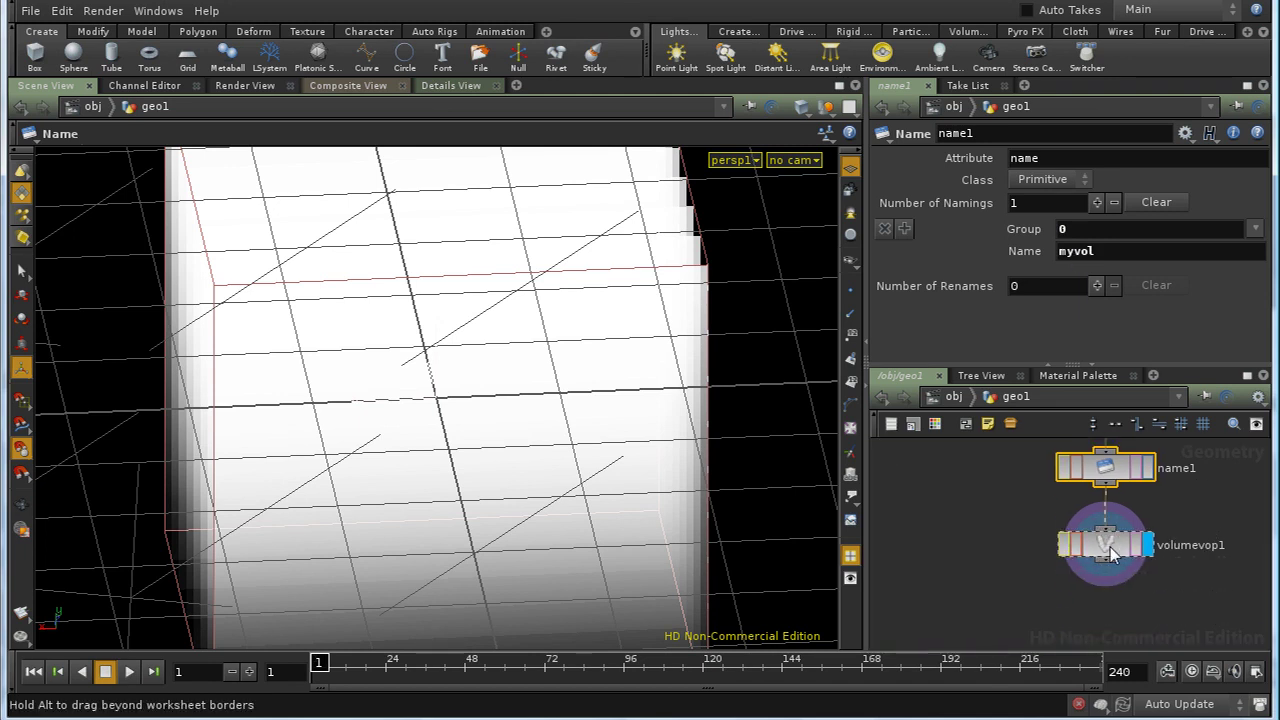
- Maximize the network editor, view volumevop1's default globals-to-output density wiring, then return to geo1
click(1247, 375)
key(Return)
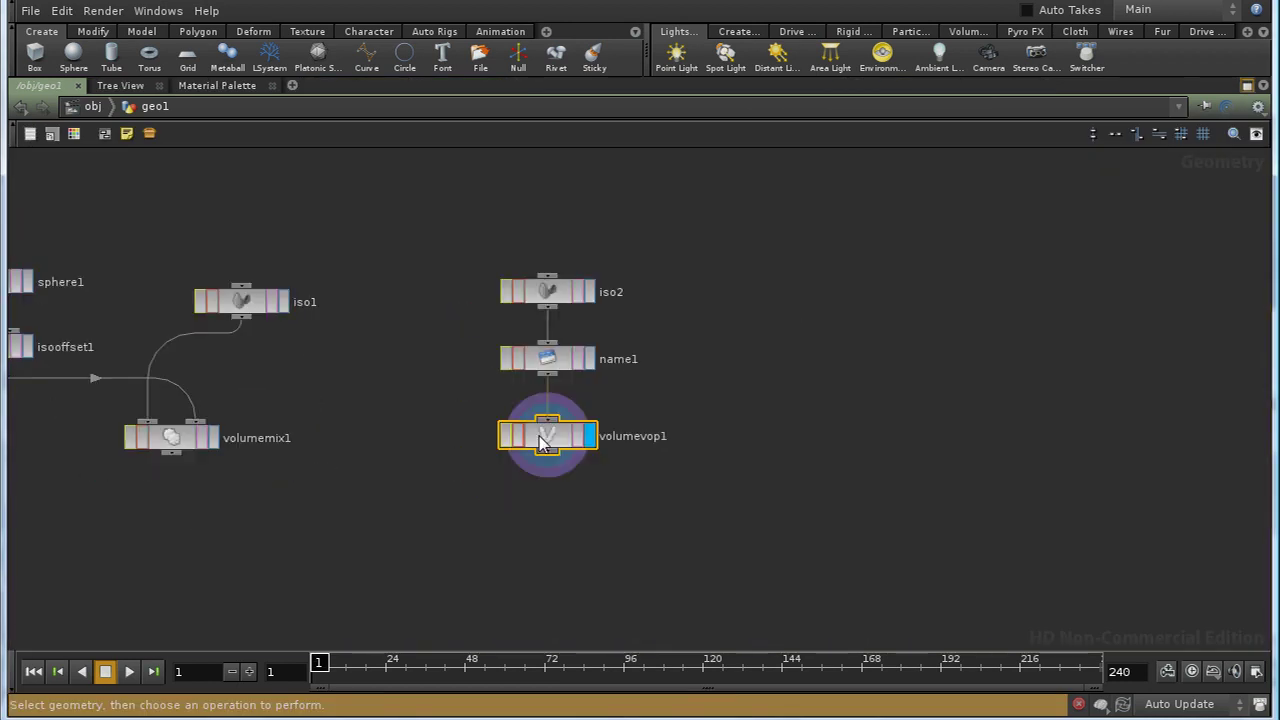
key(h)
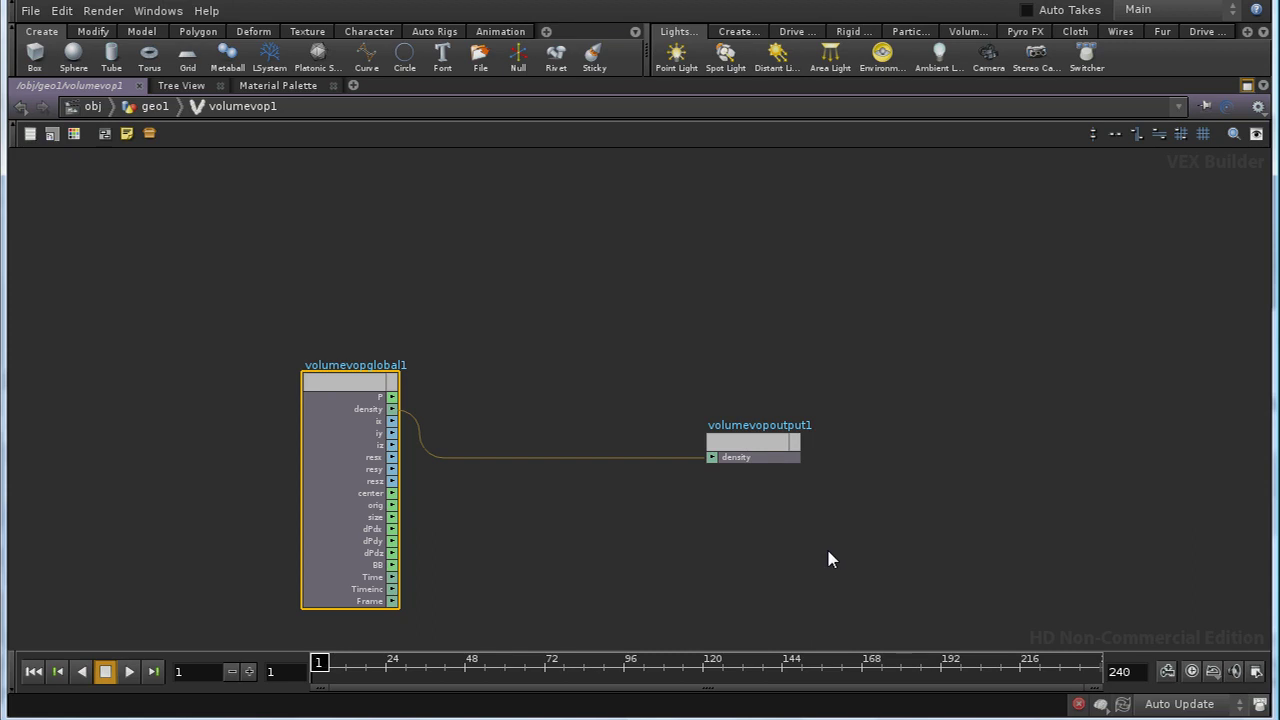
key(u)
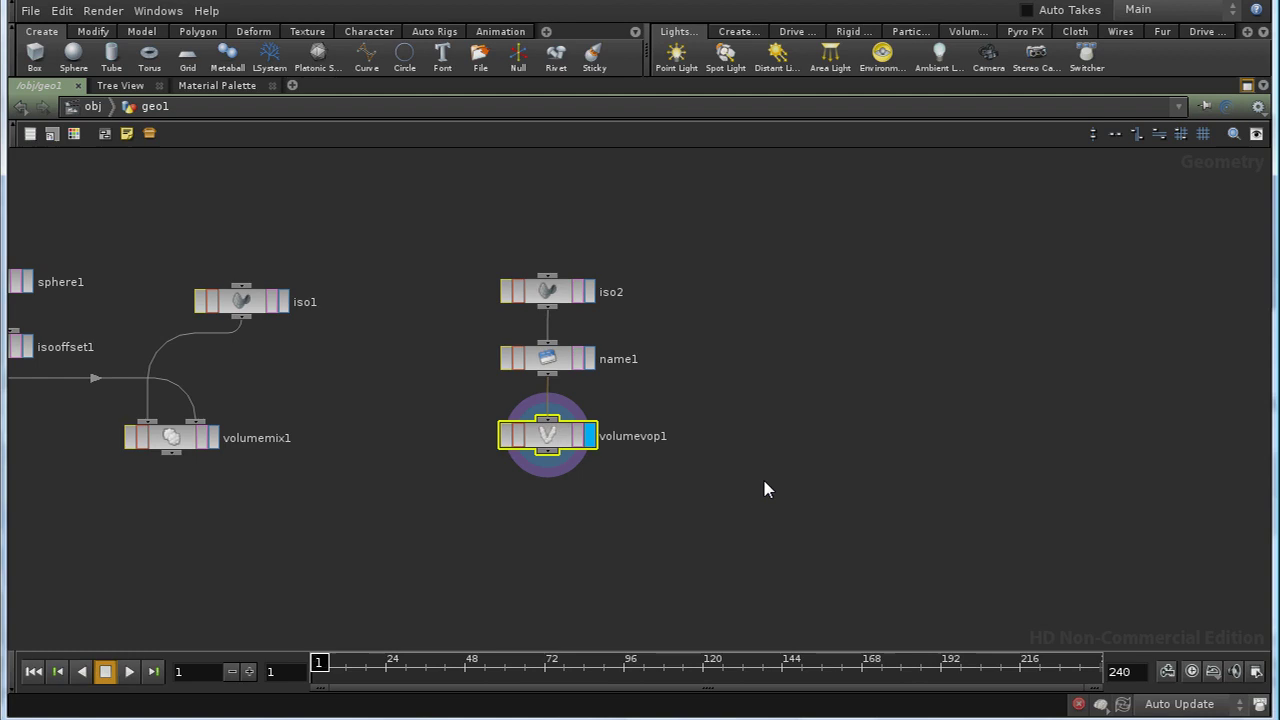
- Give volumevop1 a manual binding of primitive 0 to density, then re-enable Autobind by Name
key(p)
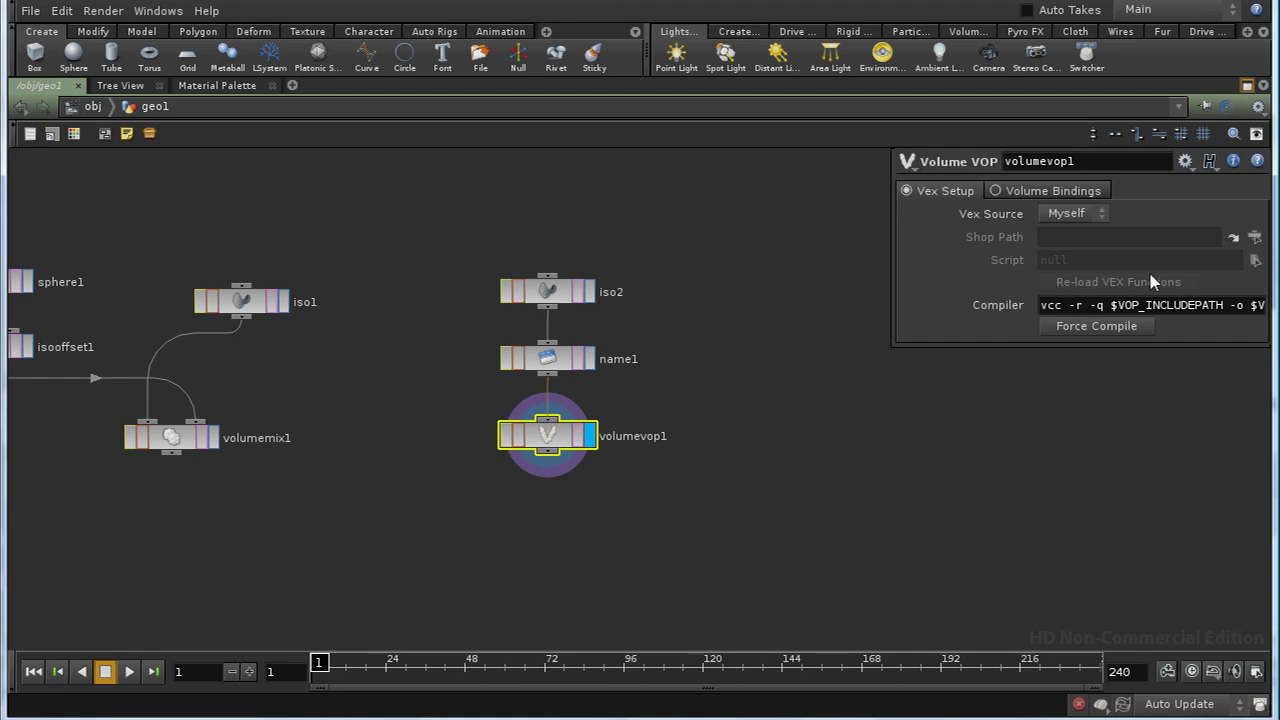
click(1058, 190)
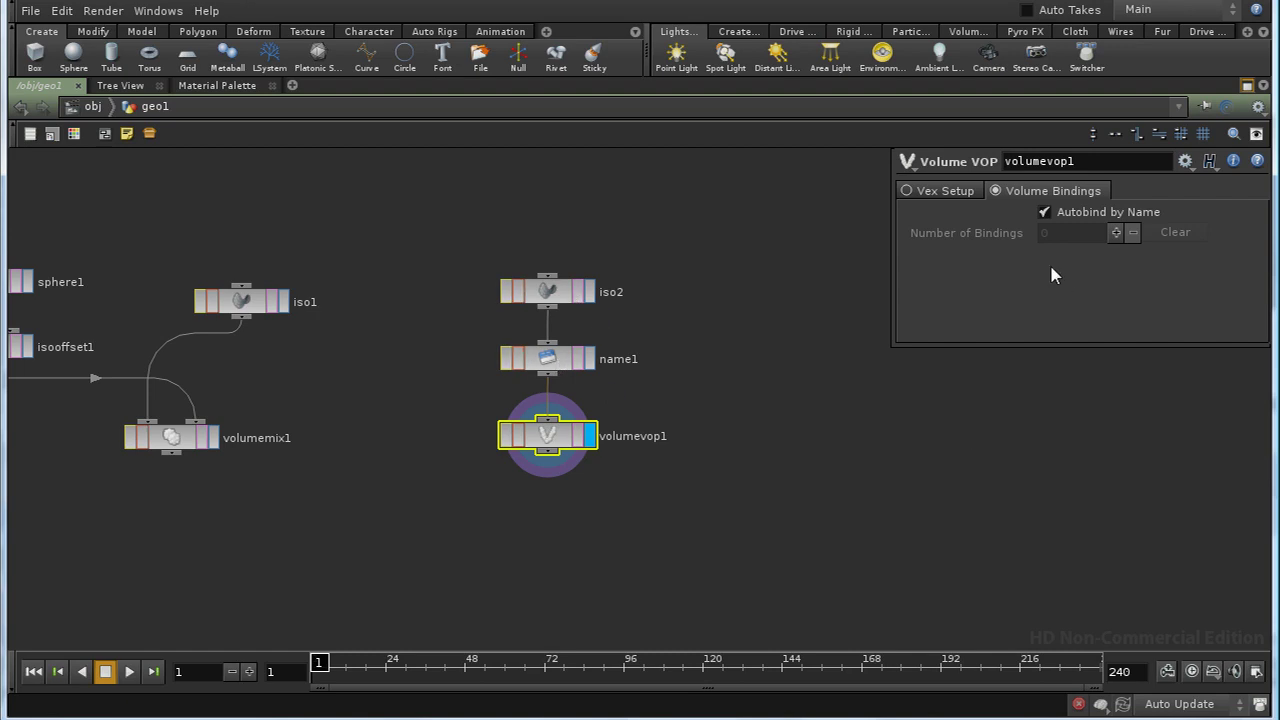
click(1045, 212)
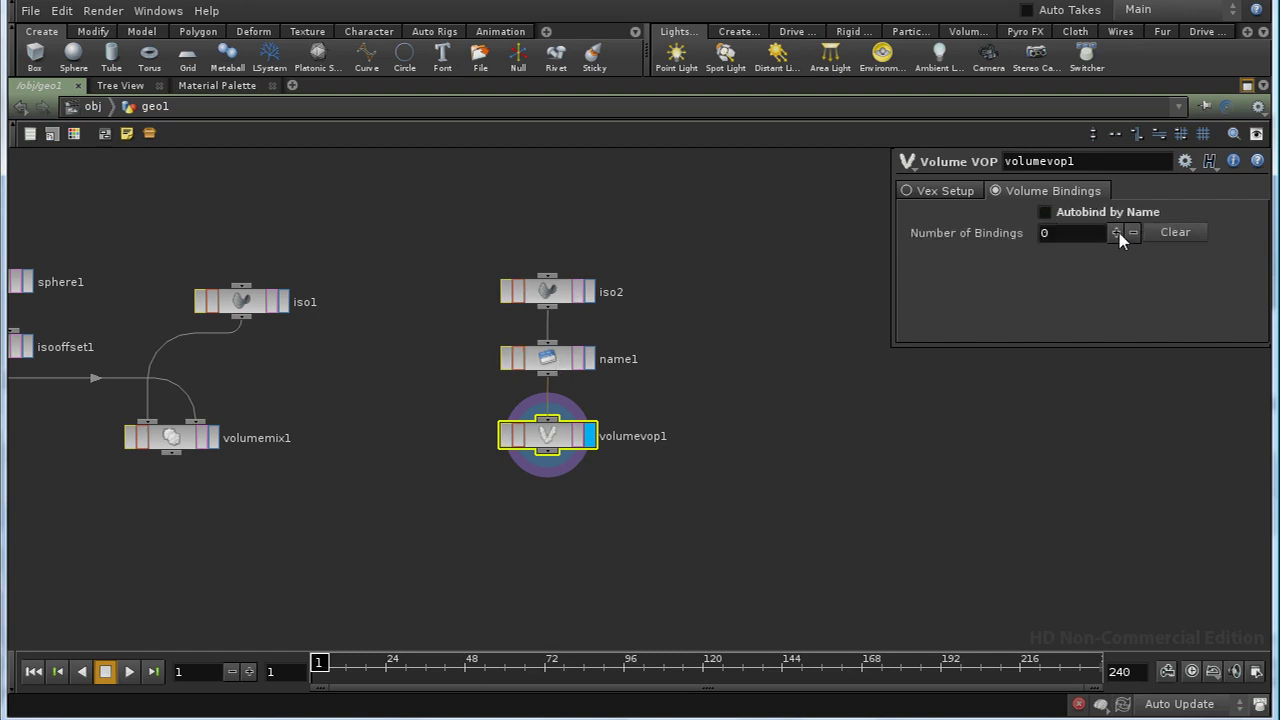
click(1116, 232)
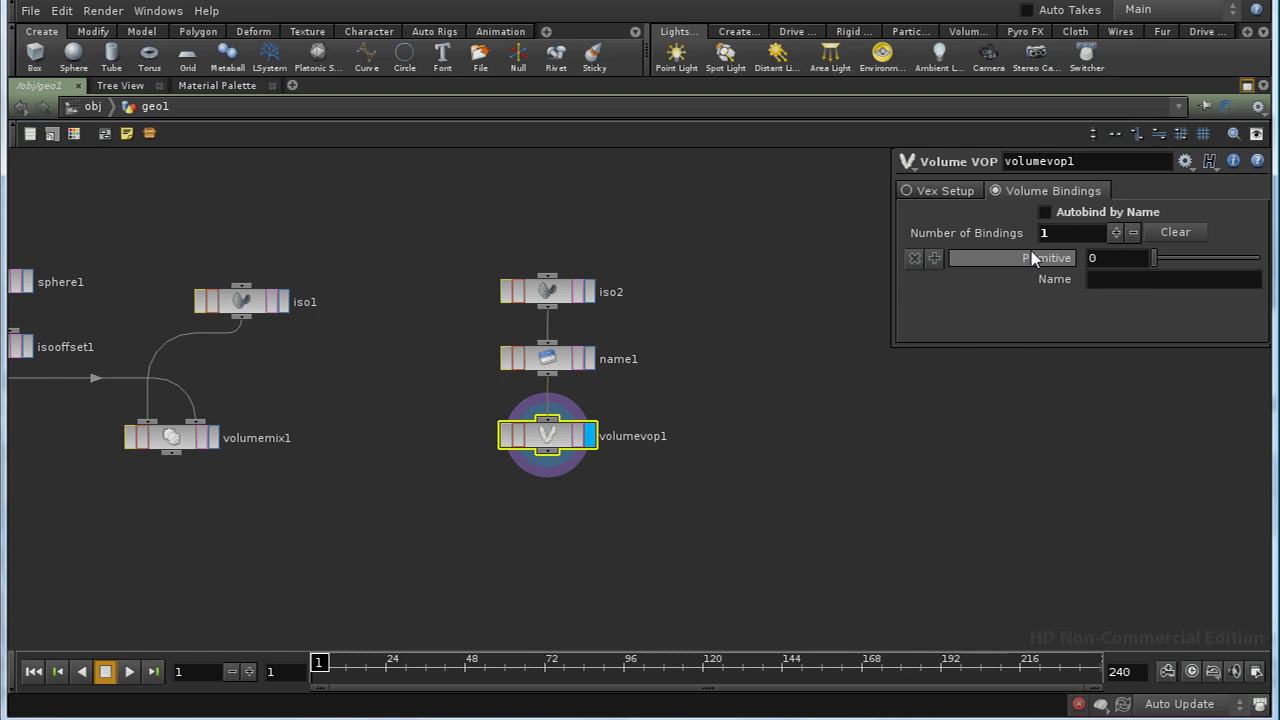
click(1100, 280)
text(density)
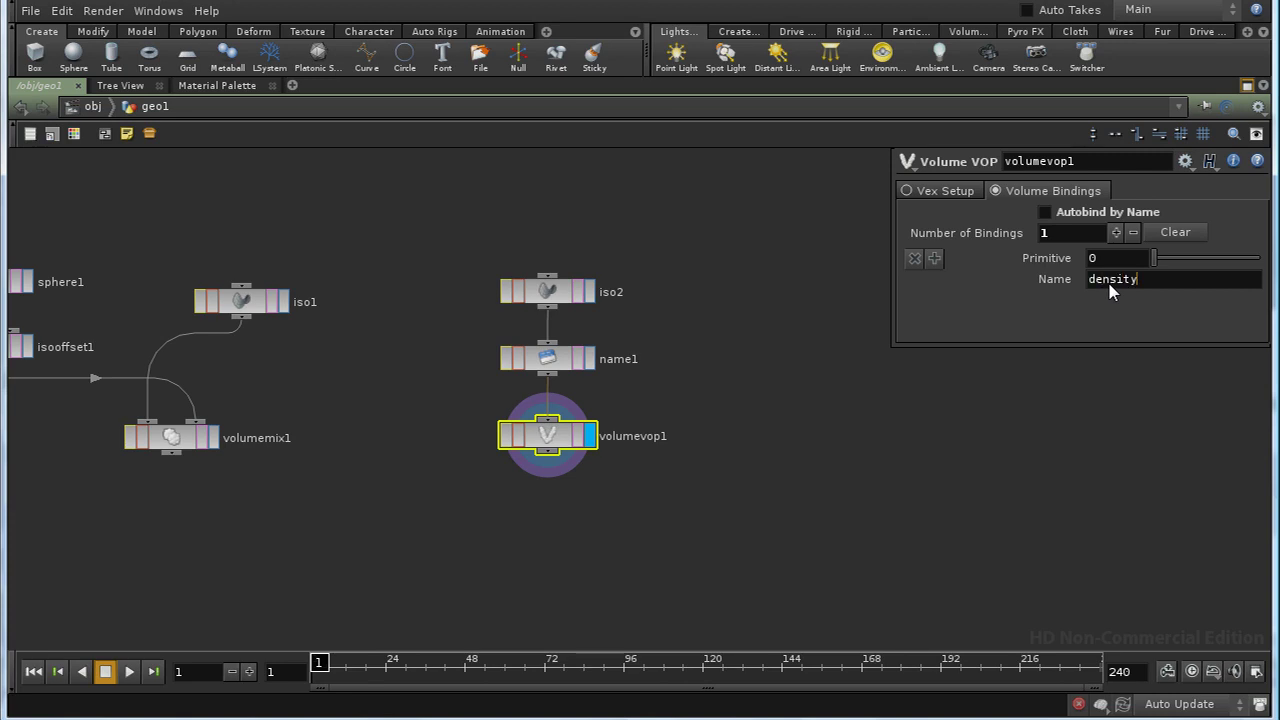
key(Return)
click(1045, 212)
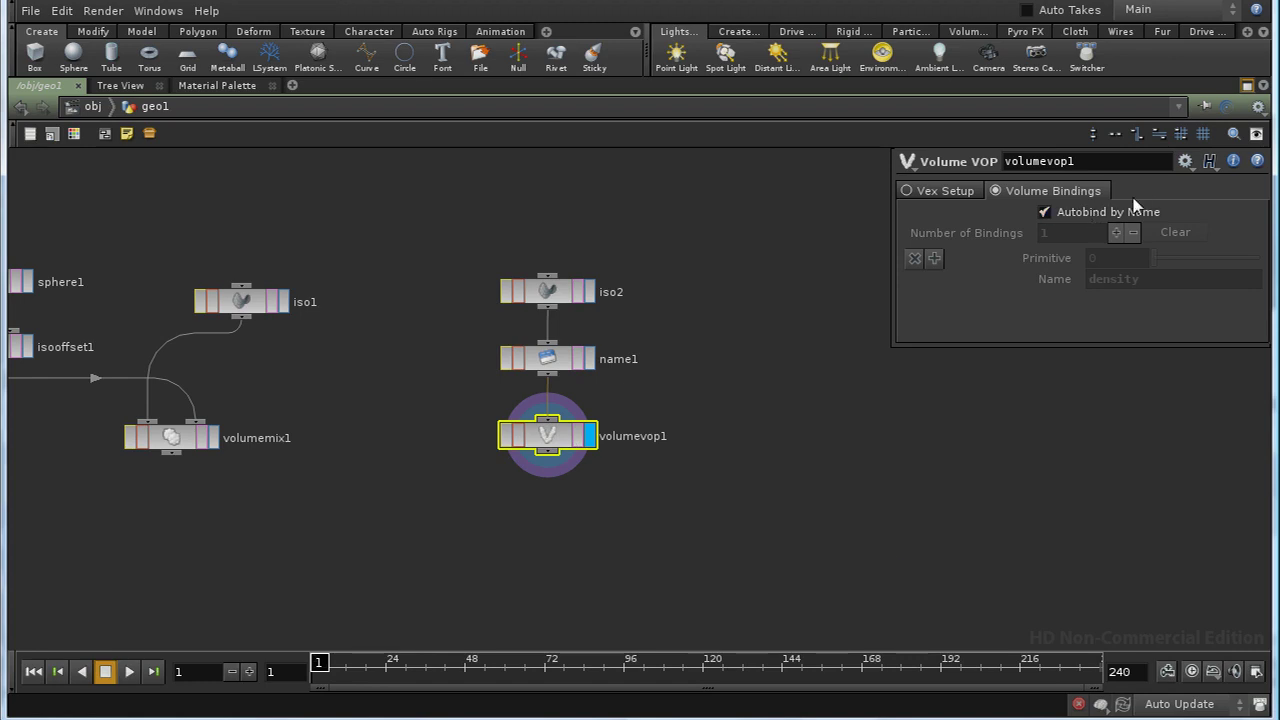
- Inside volumevop1, add a Parameter node to the network
double_click(566, 440)
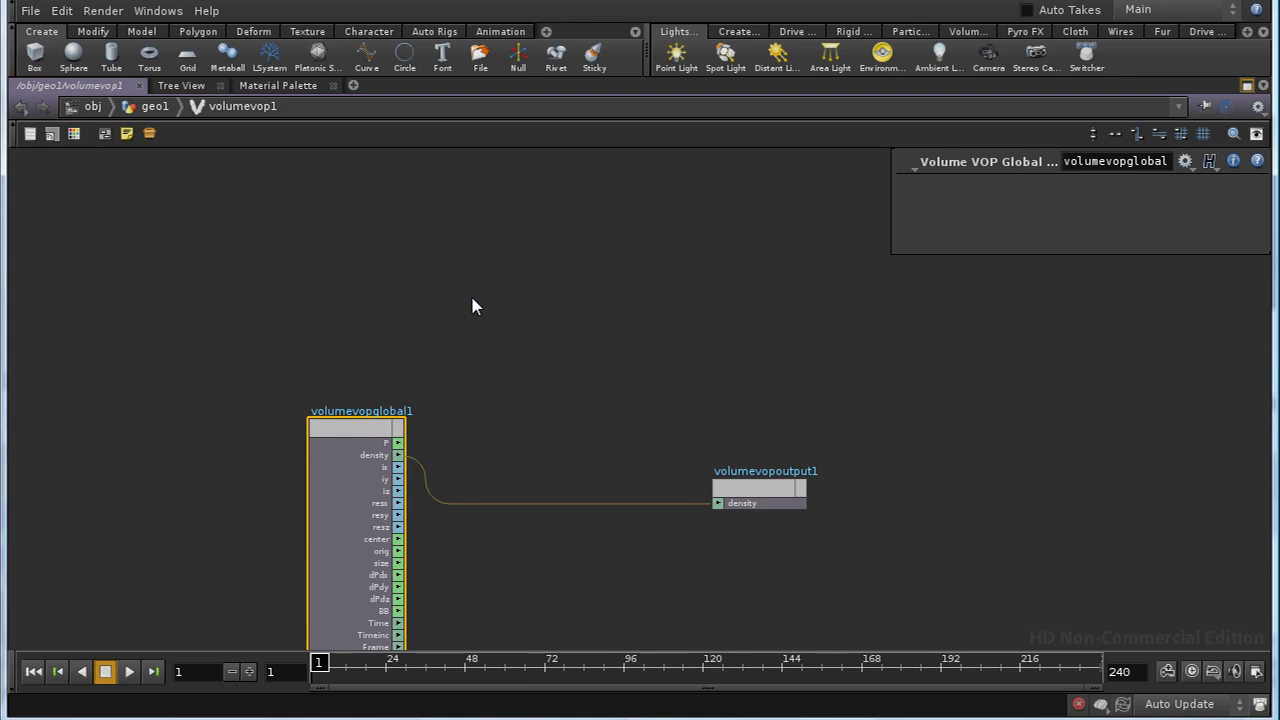
key(Tab)
text(Pa)
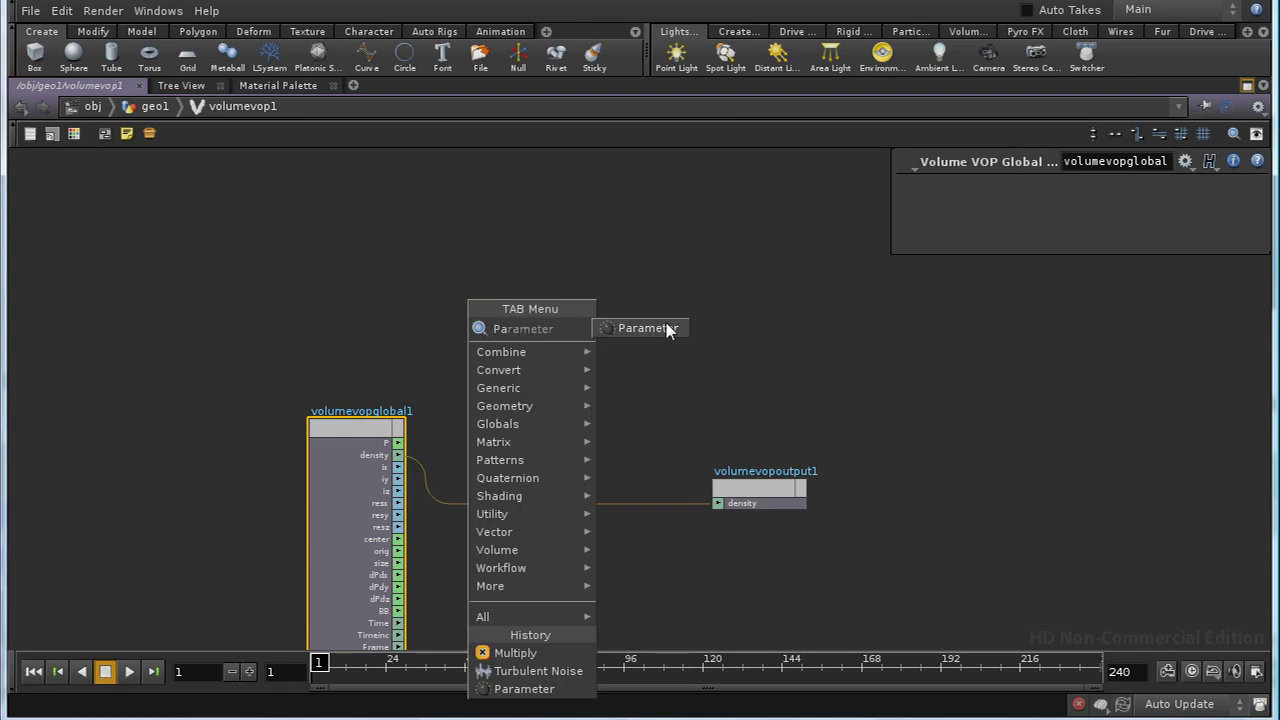
click(648, 328)
click(496, 326)
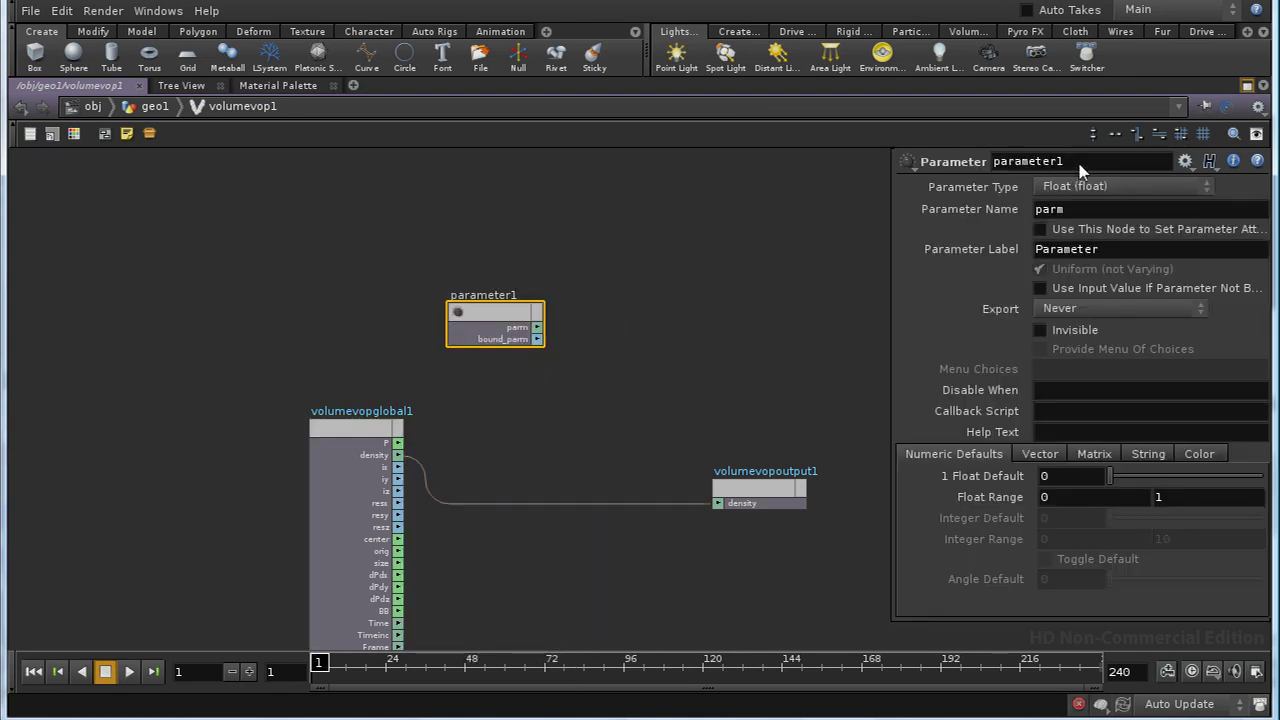
- Name the node myvol_in with parameter name myvol, make it invisible, and duplicate it
double_click(1040, 166)
text(myvol_in)
key(Tab)
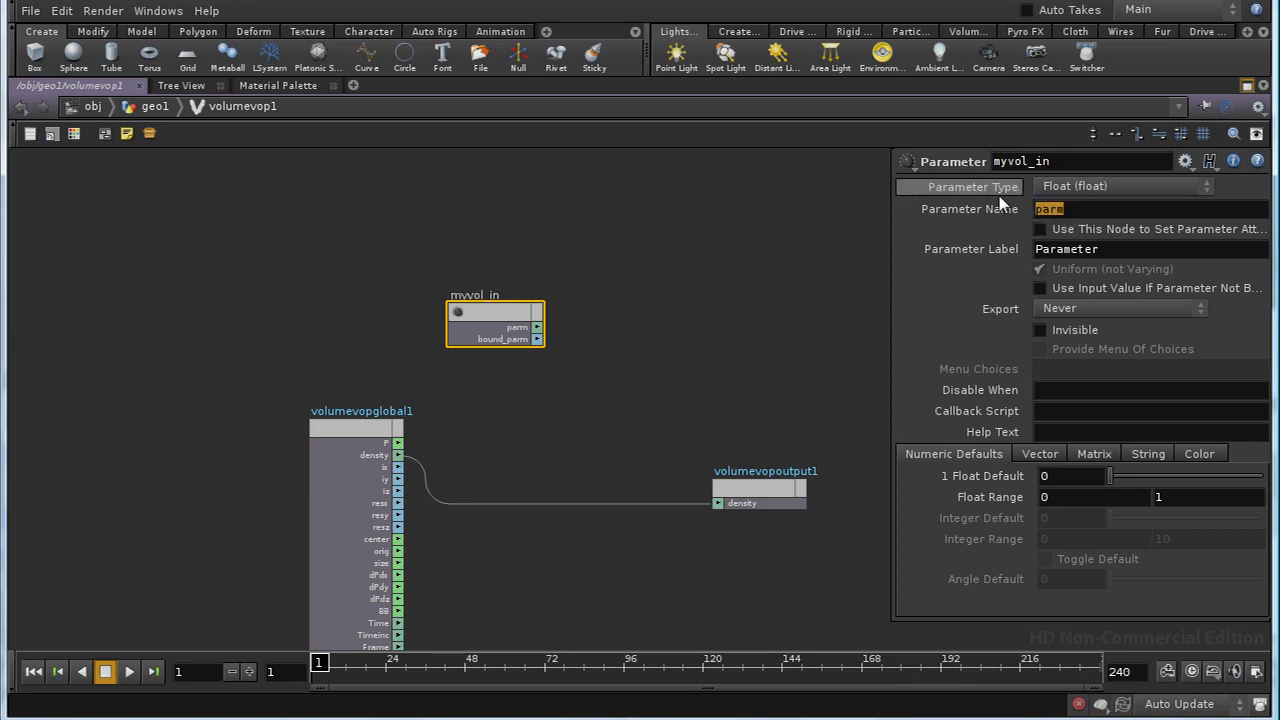
key(BackSpace)
text(myvol)
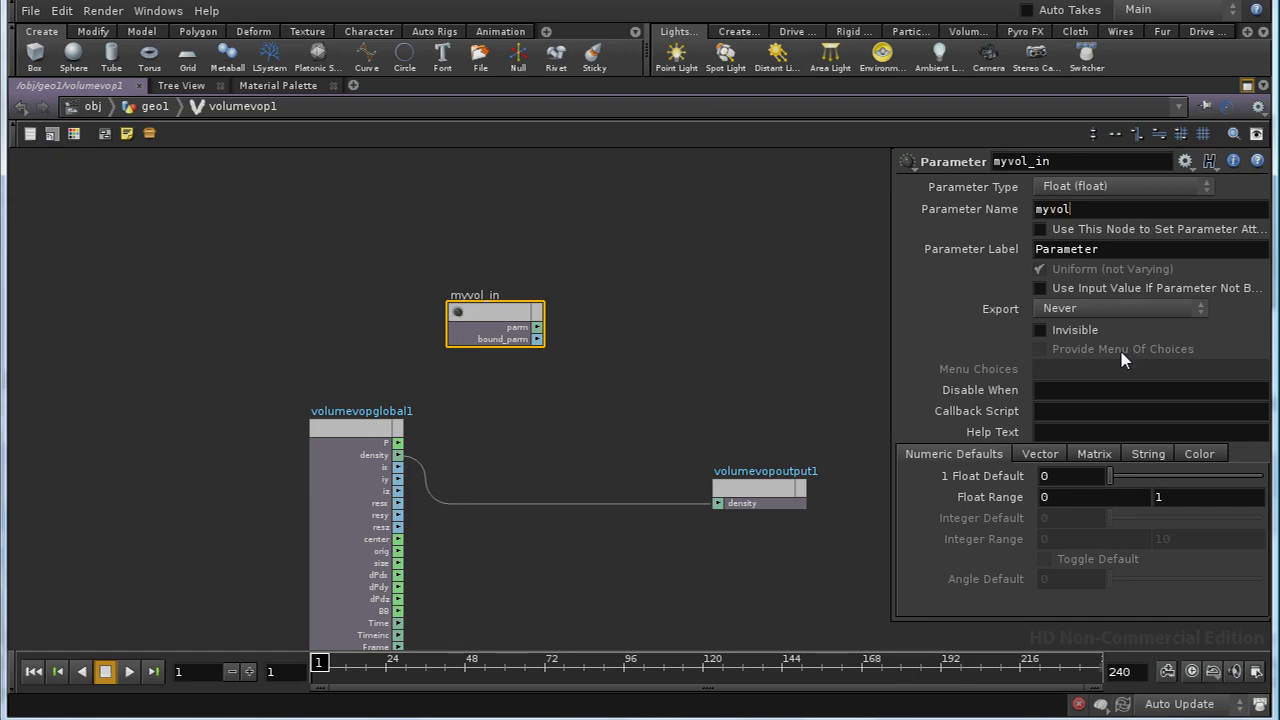
click(1090, 334)
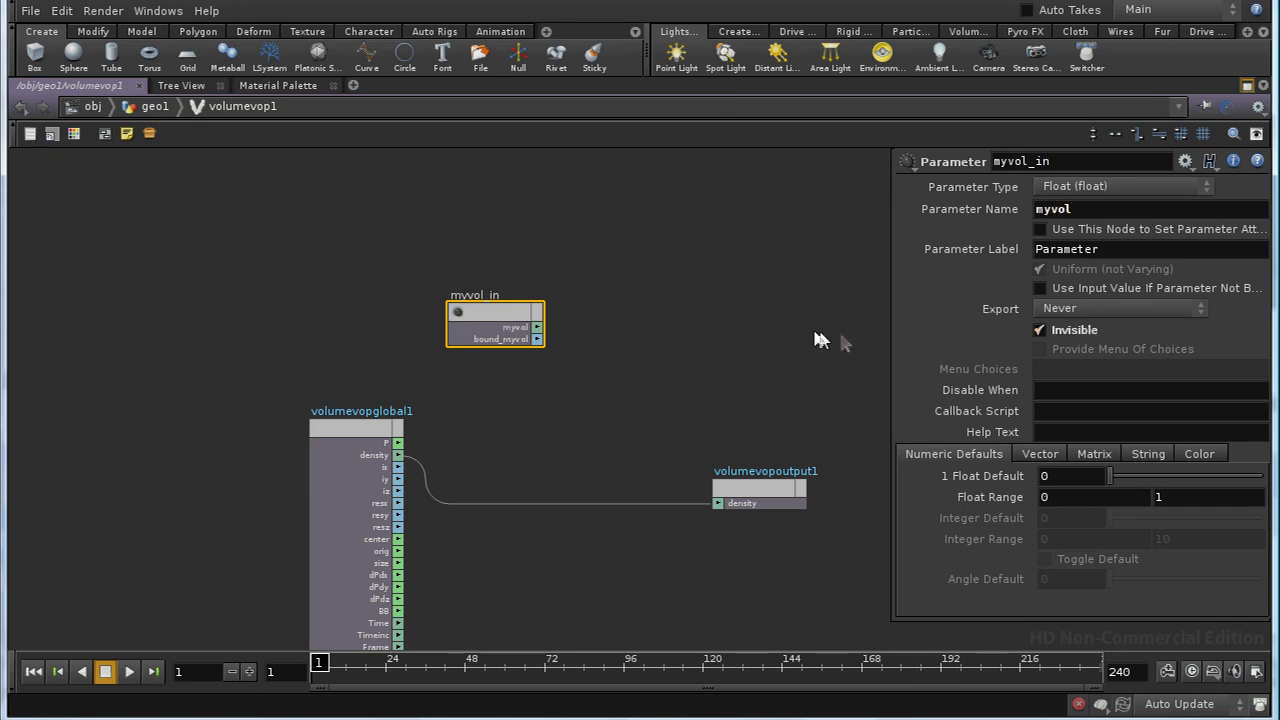
key(p)
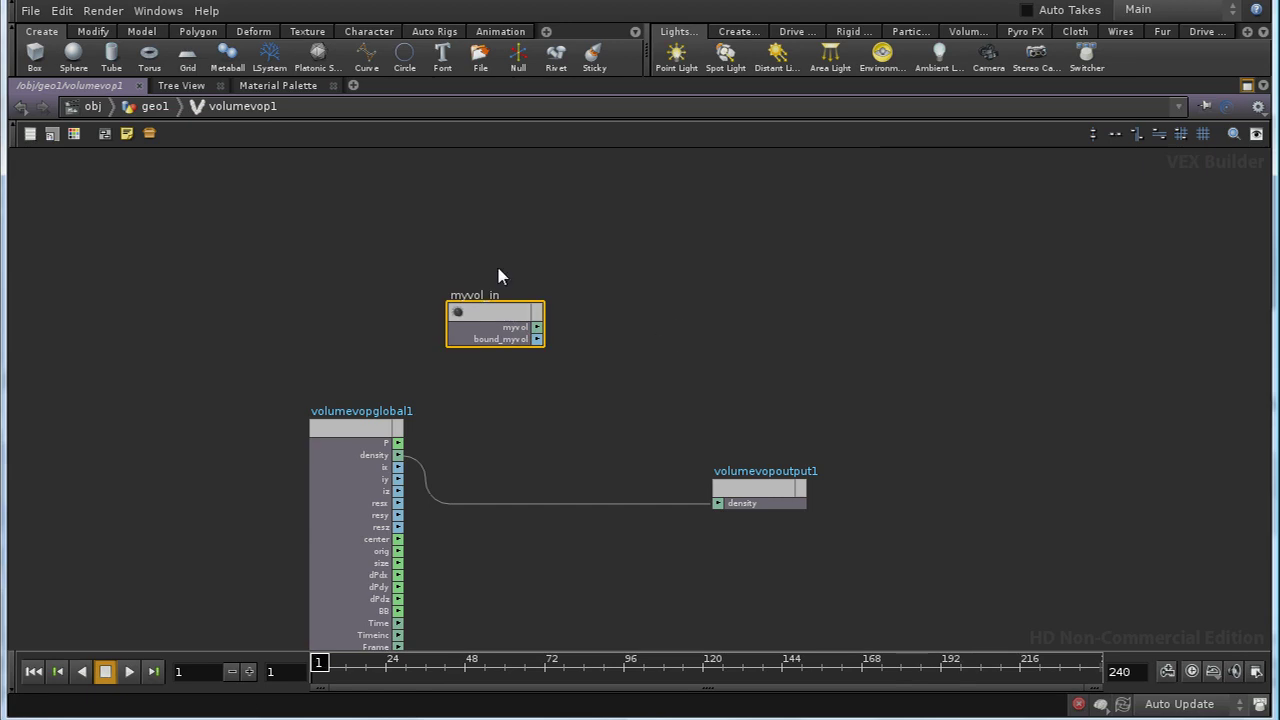
key(ctrl+c)
key(ctrl+v)
- Place the pasted copy right of myvol_in and rename it myvol_out
drag(599, 367, 719, 320)
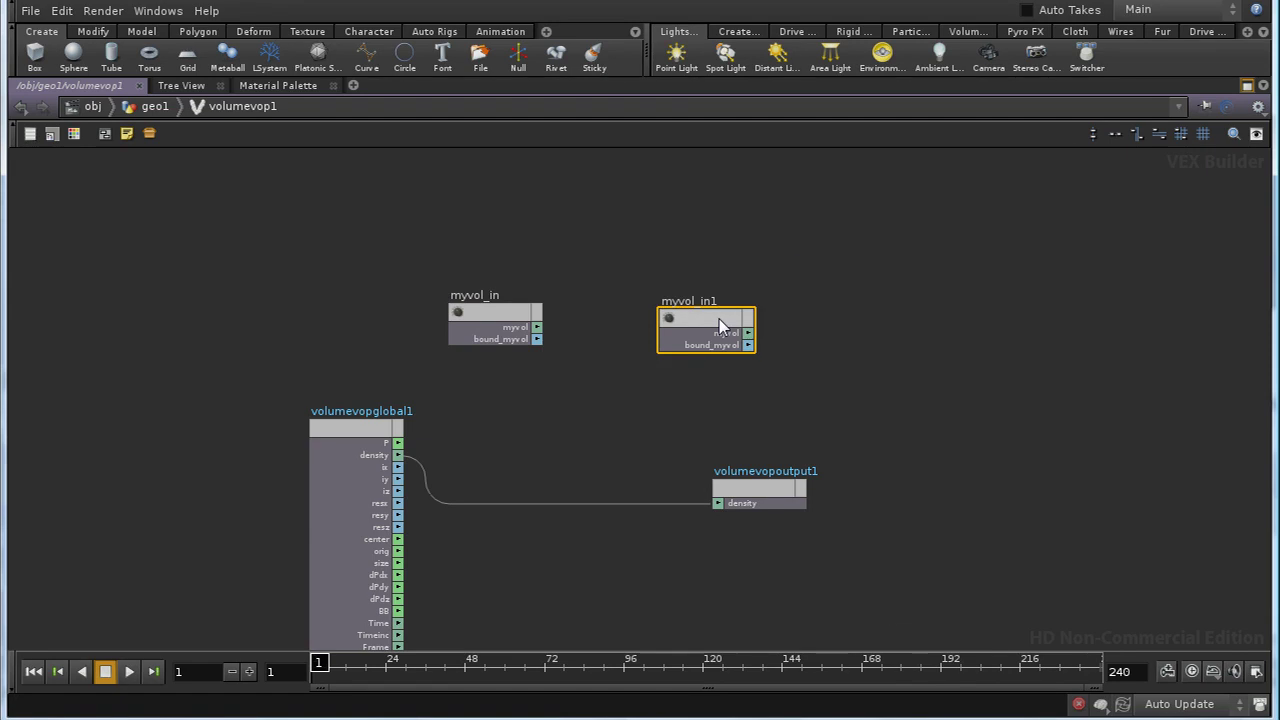
key(p)
click(1065, 165)
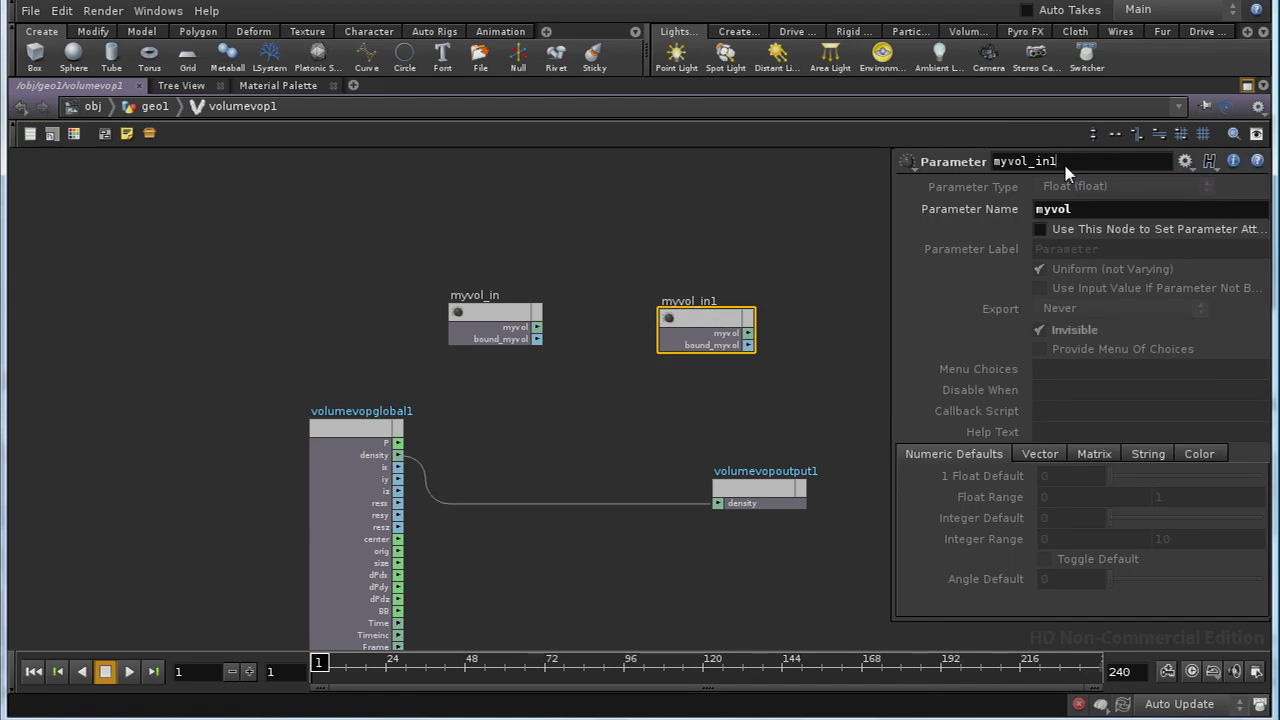
key(BackSpace)
key(BackSpace)
key(BackSpace)
key(Return)
- Compare the settings of myvol_in and myvol_out and nudge myvol_in upward
click(500, 317)
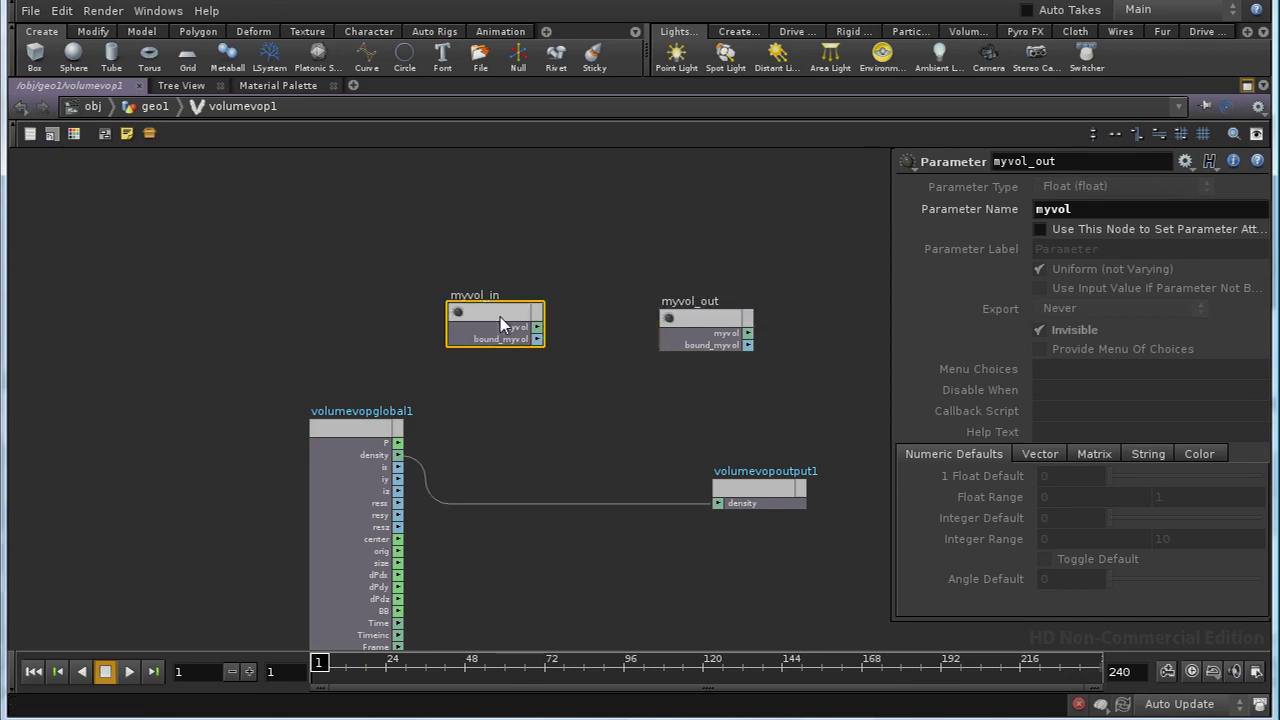
click(708, 319)
click(466, 318)
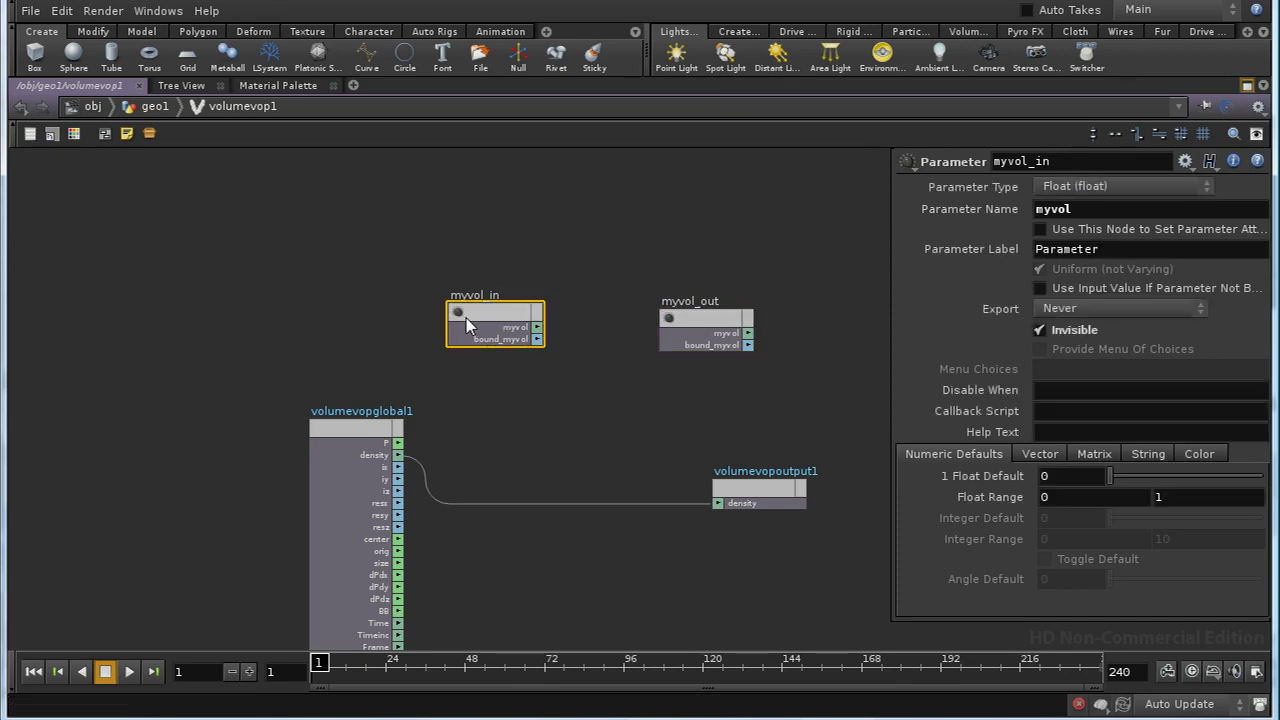
click(702, 325)
click(470, 318)
click(711, 317)
drag(494, 330, 510, 317)
click(505, 300)
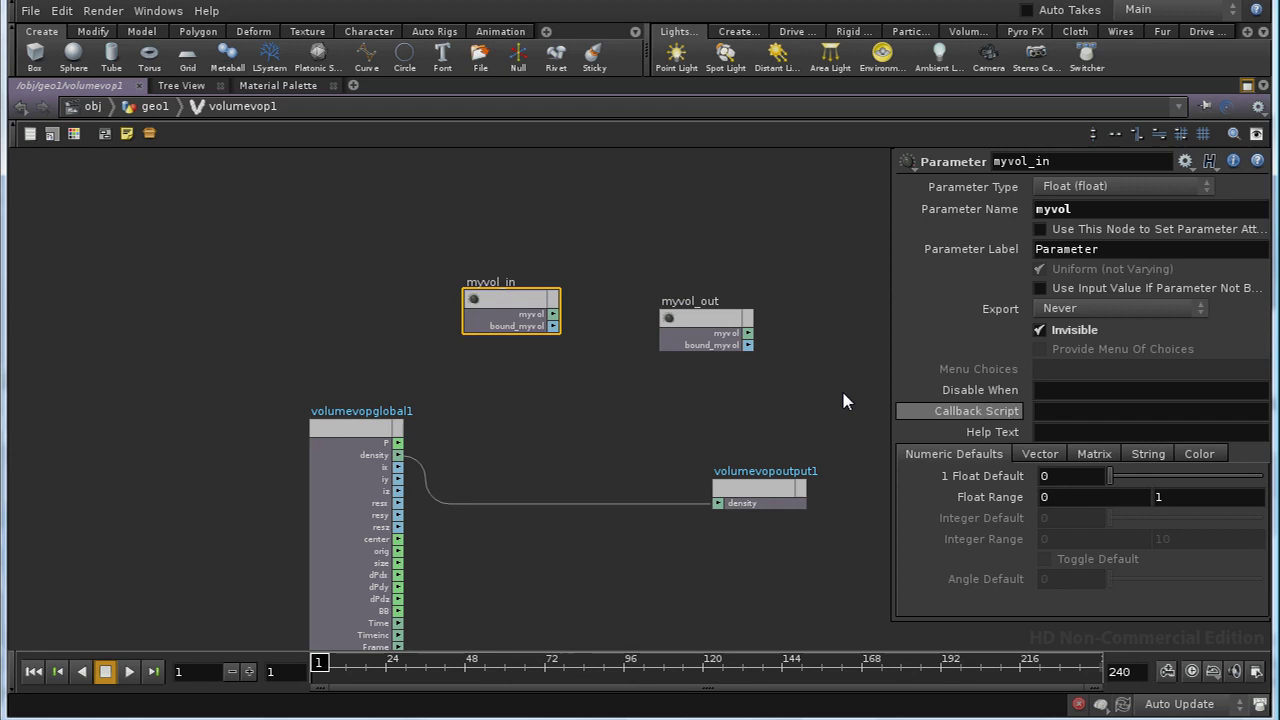
click(706, 319)
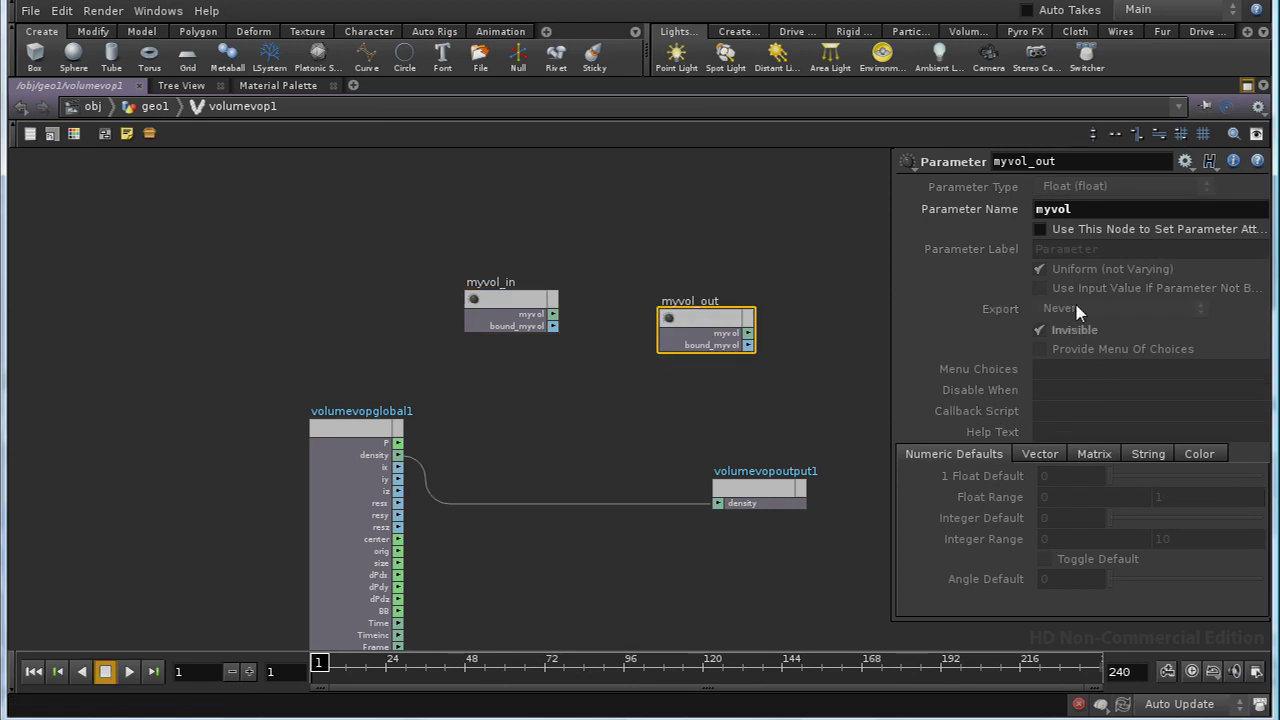
- Make myvol_out define the parameter with Export set to Always, then shift it further right
drag(726, 319, 774, 311)
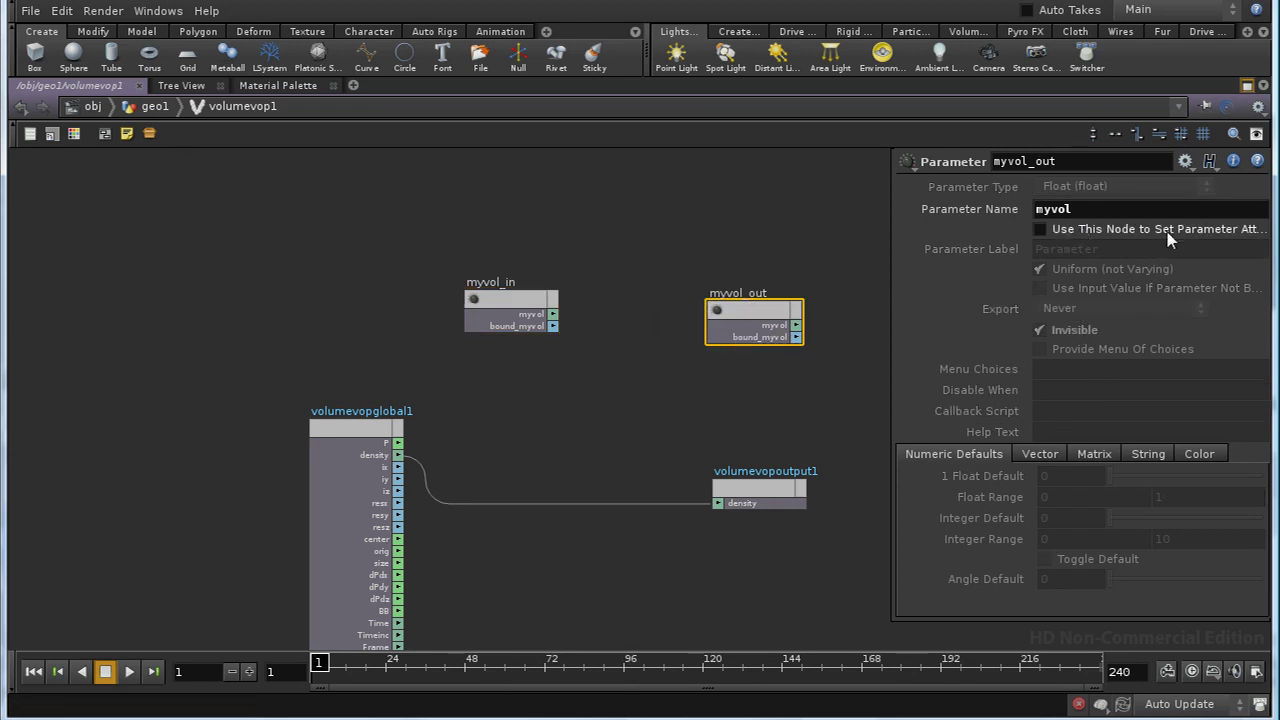
click(1041, 229)
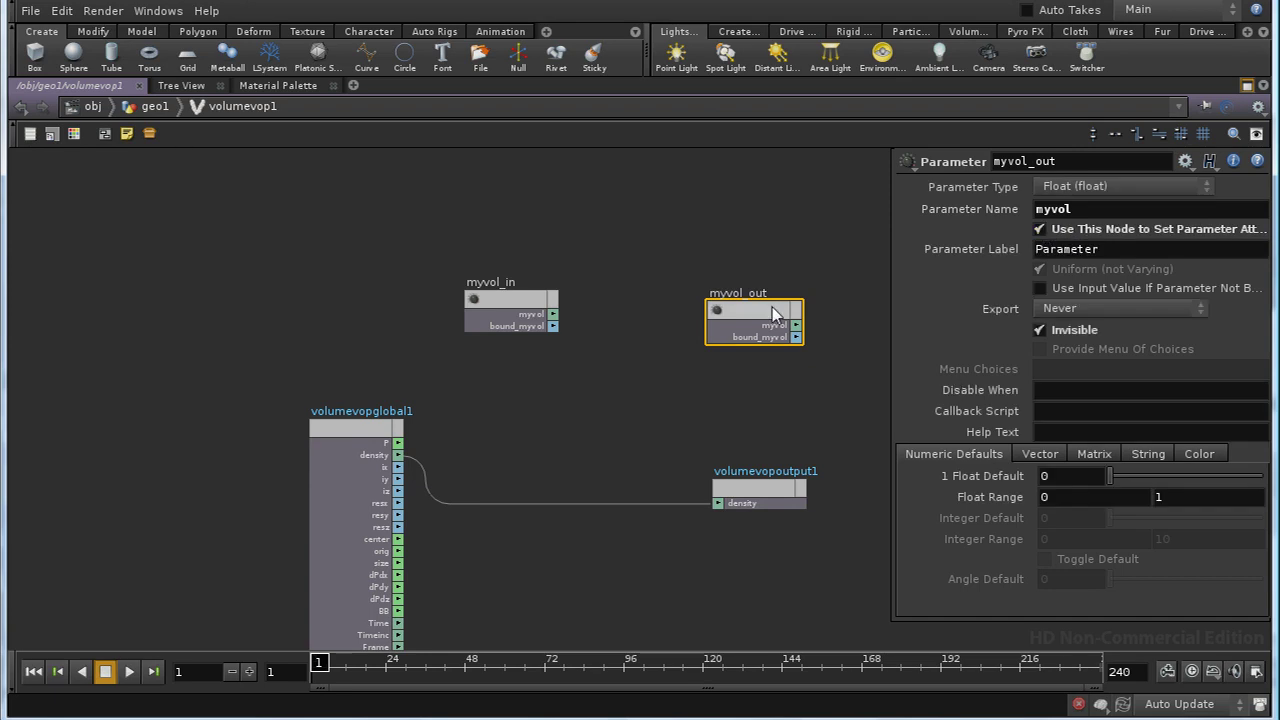
drag(773, 308, 800, 300)
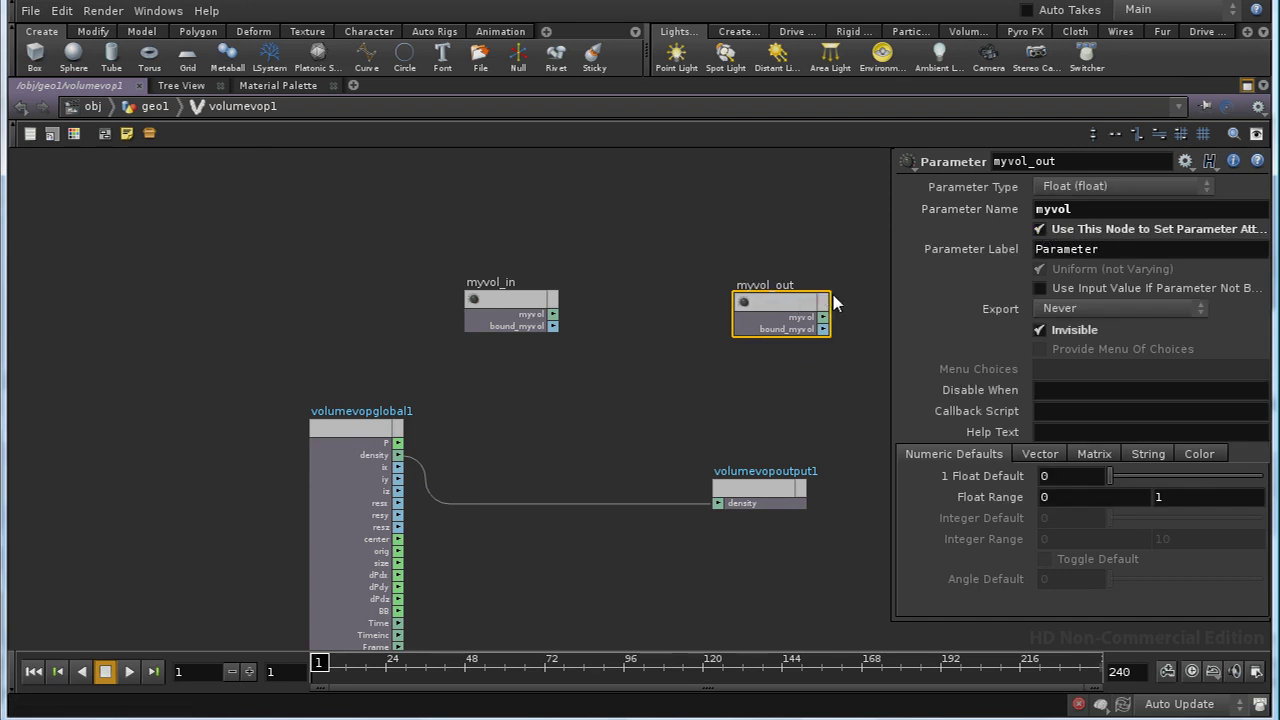
click(1107, 312)
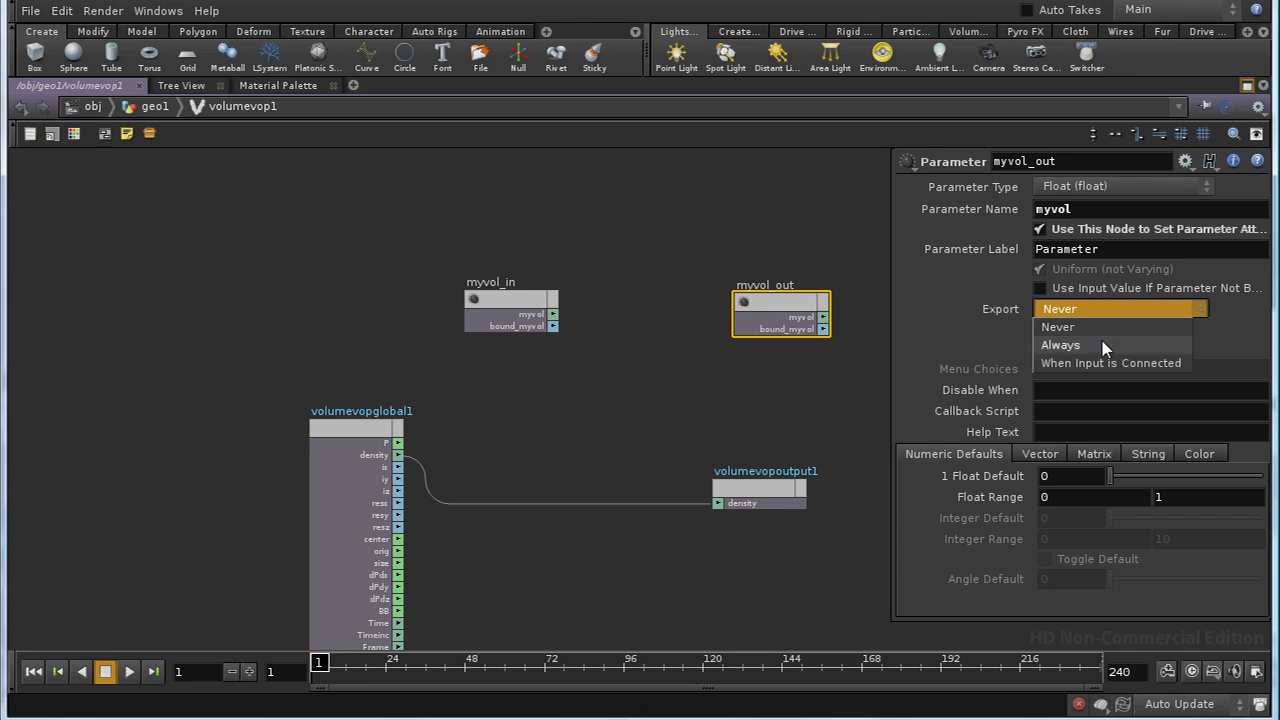
click(1104, 345)
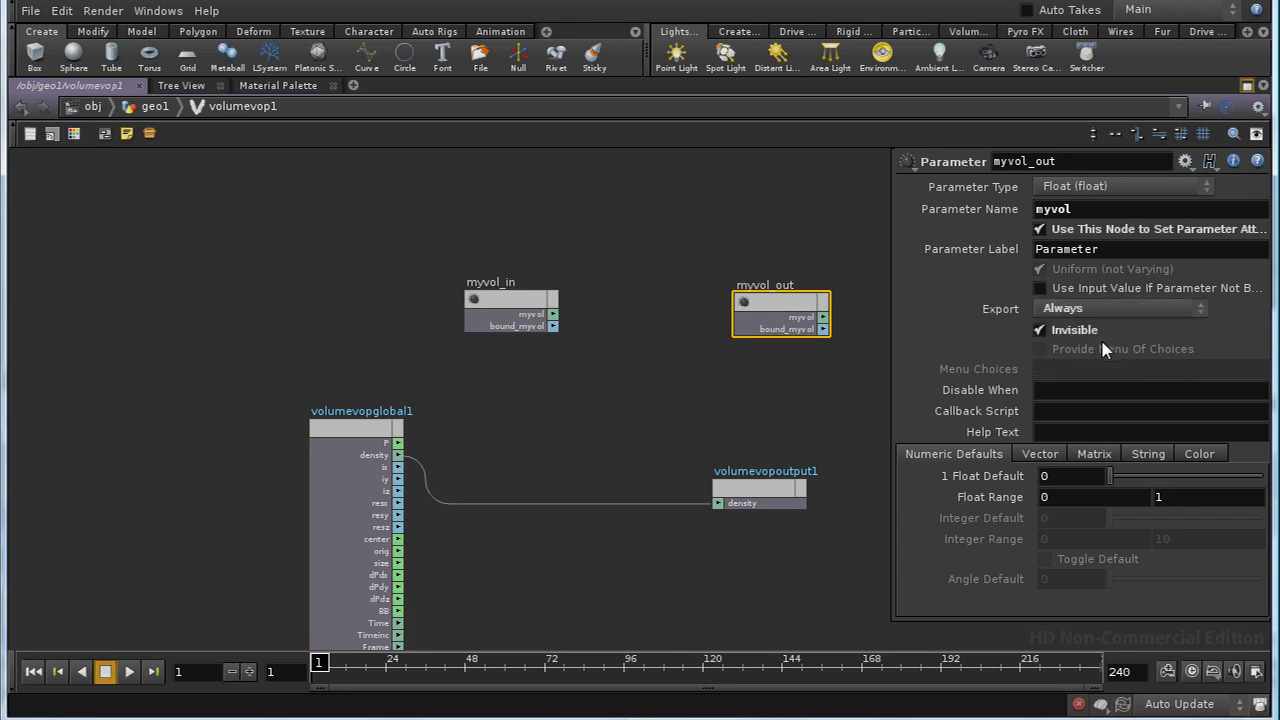
click(838, 401)
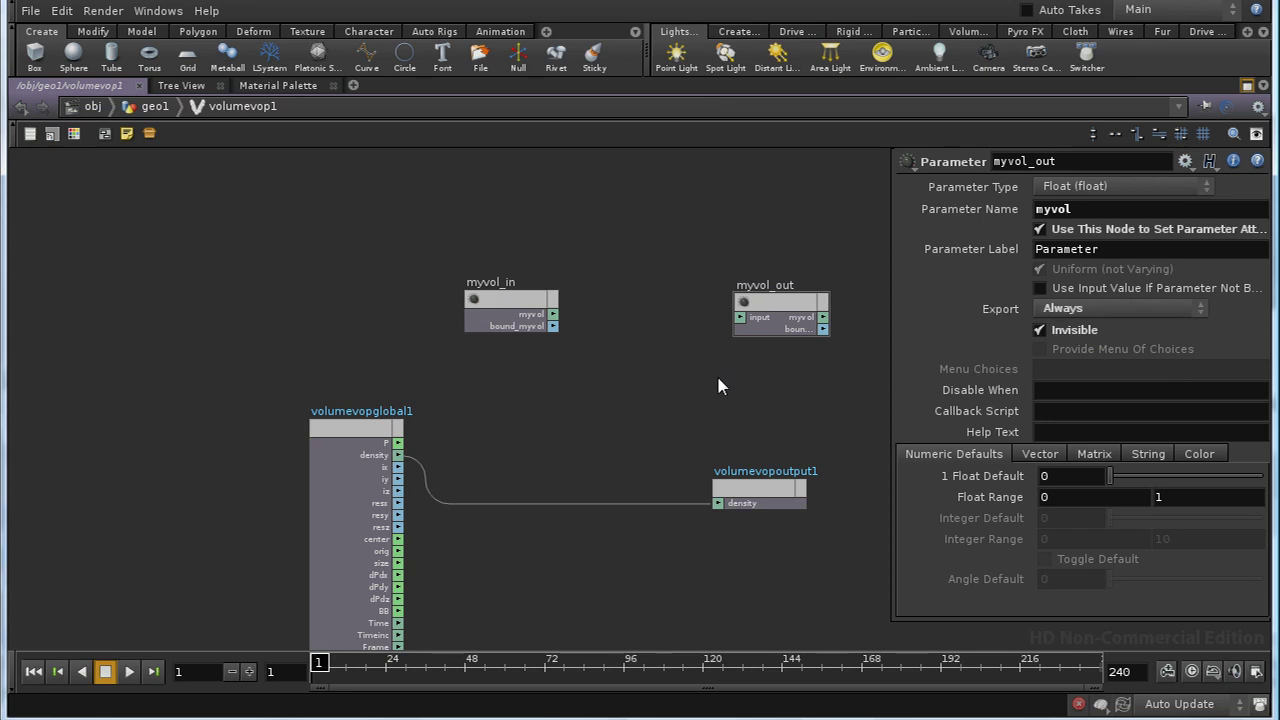
key(p)
drag(795, 308, 1055, 309)
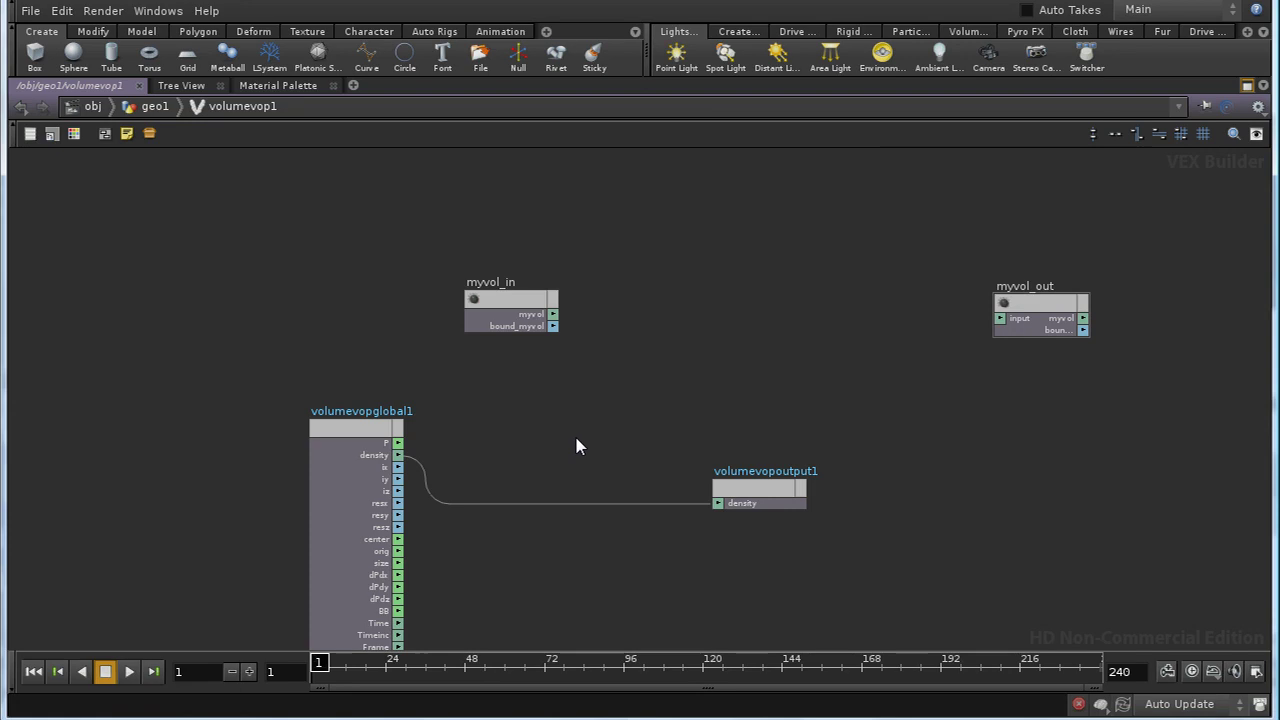
- Add a Turbulent Noise node (turbnoise1) with P wired into its pos input
key(Tab)
mouse_move(633, 527)
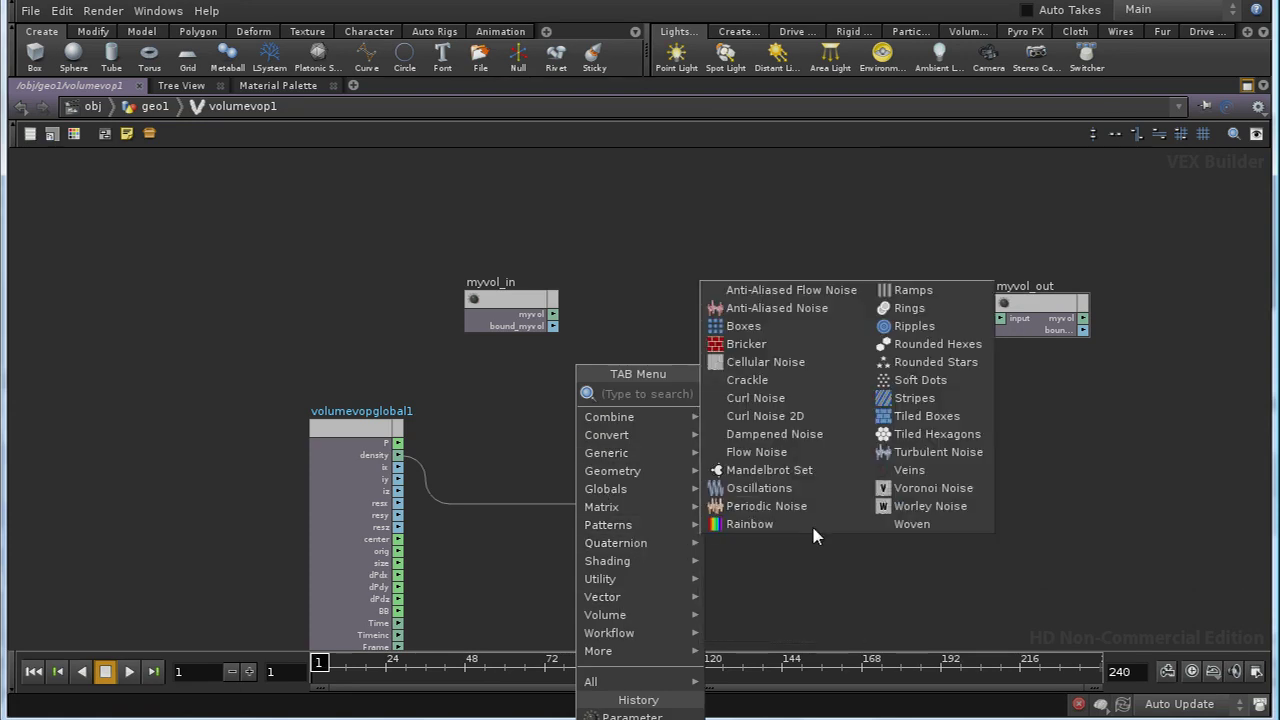
click(940, 452)
click(645, 419)
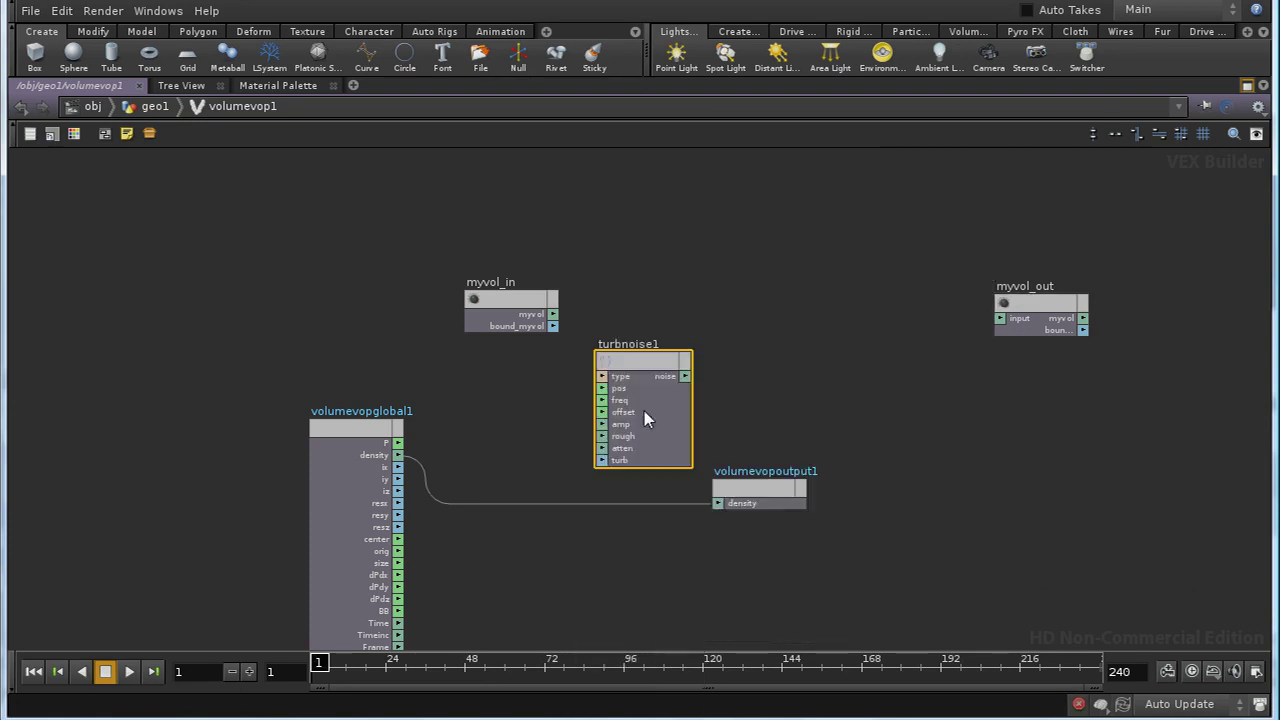
drag(398, 455, 603, 389)
- Multiply the noise by myvol_in in multiply1 and feed the product into myvol_out
key(Tab)
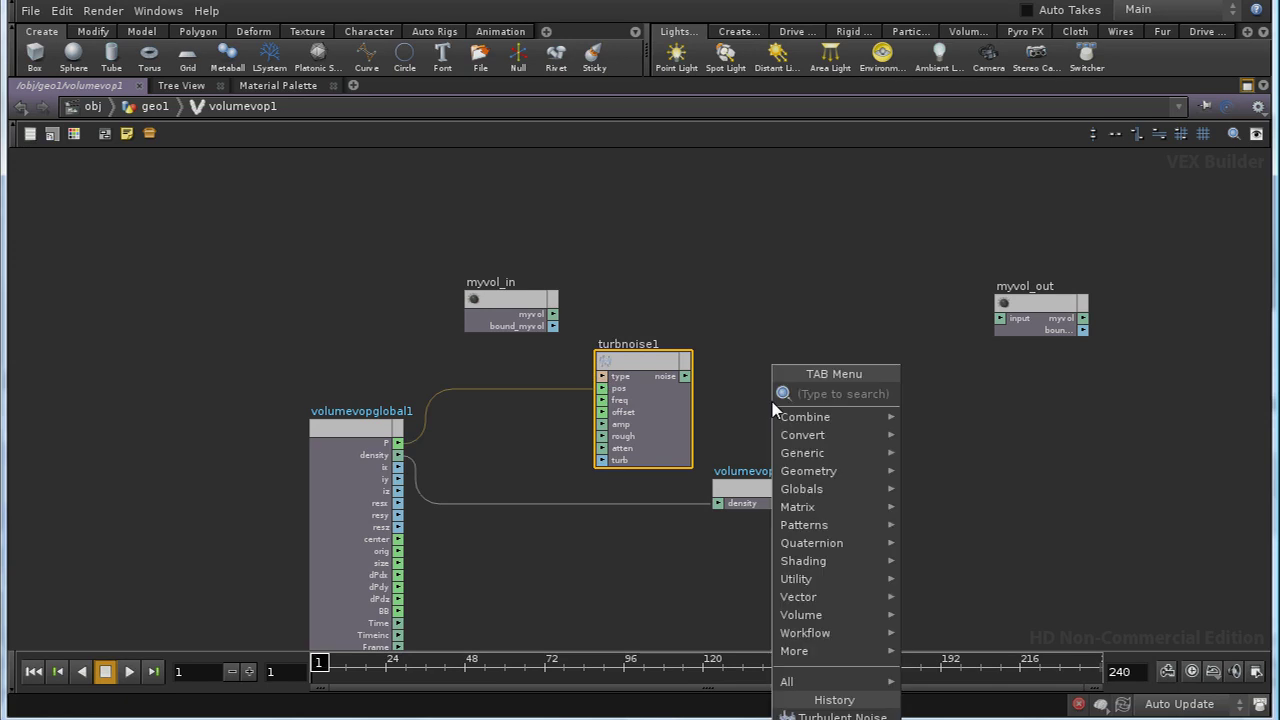
text(Multiply)
click(930, 400)
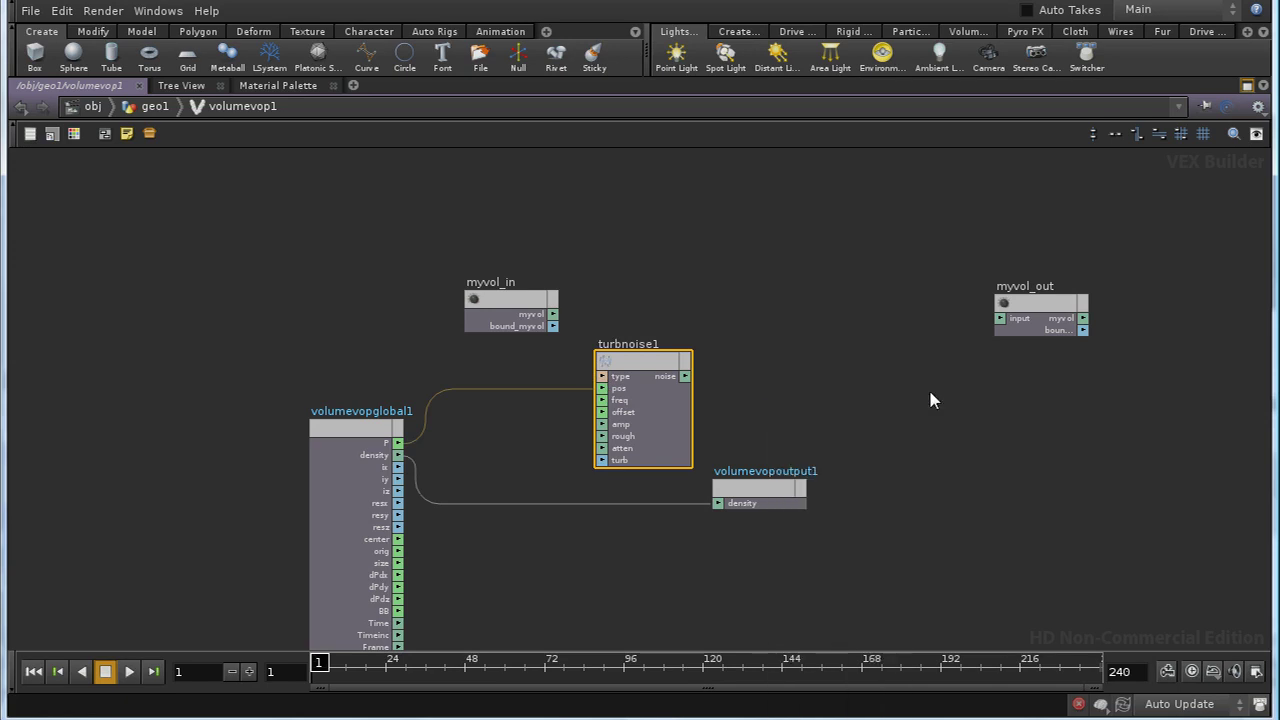
click(829, 390)
drag(731, 400, 786, 395)
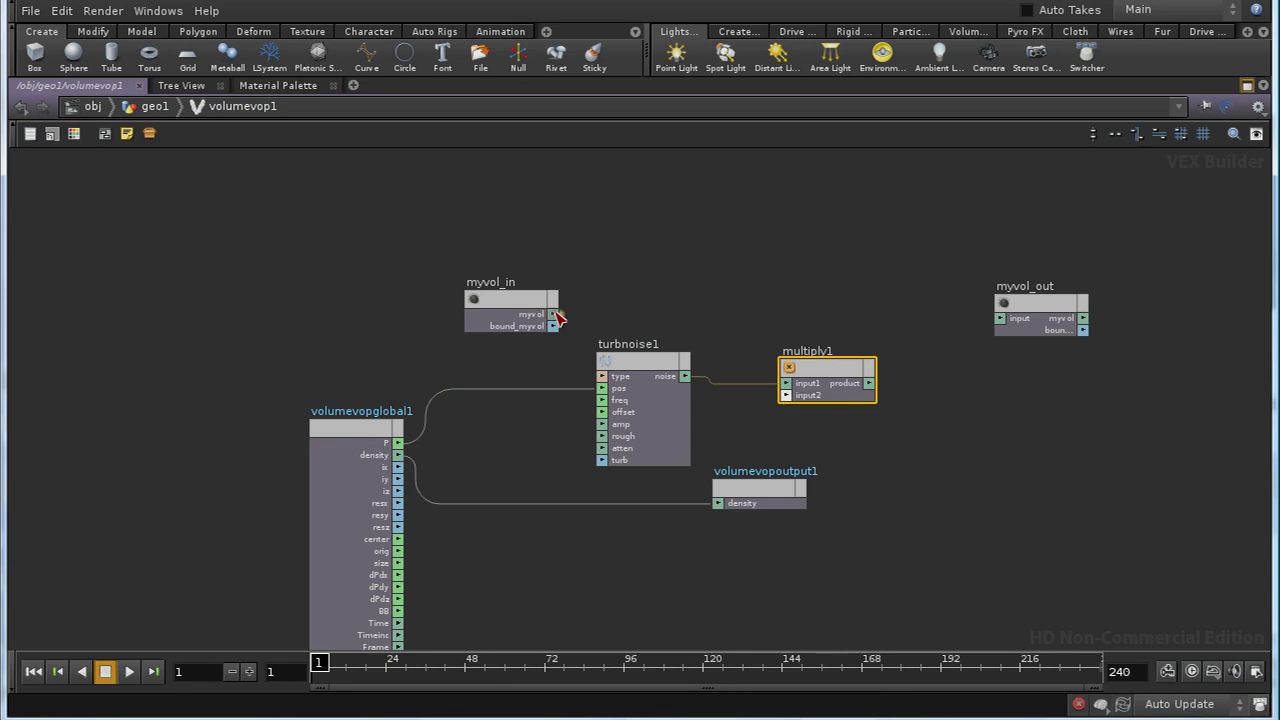
drag(553, 315, 786, 395)
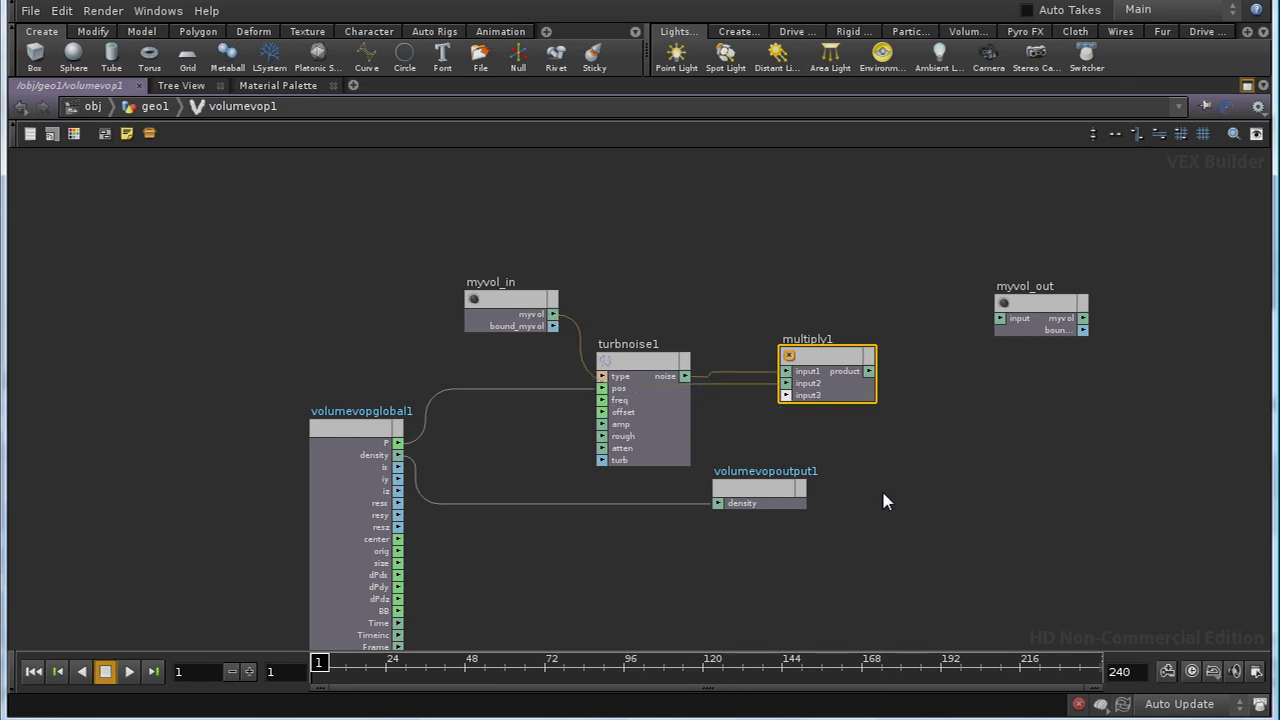
drag(869, 371, 920, 416)
drag(982, 333, 1000, 319)
- Disconnect density from the volume output
drag(729, 502, 676, 540)
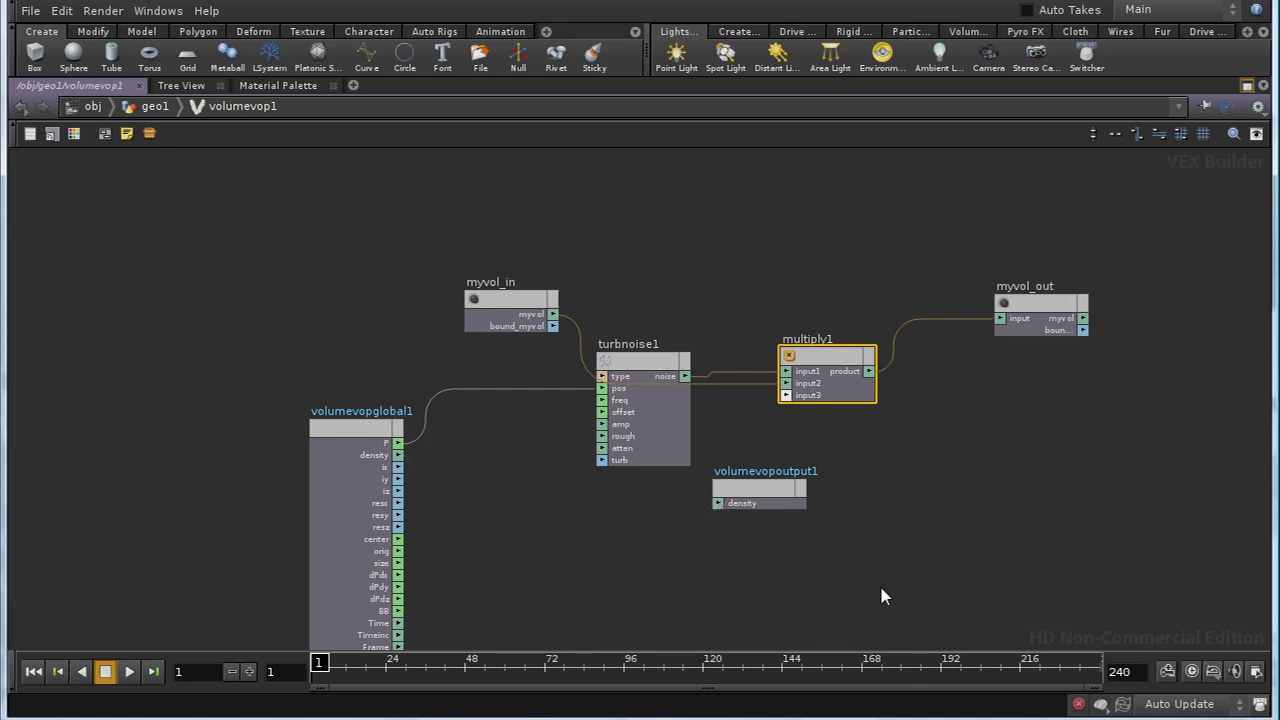
scroll(723, 283, up, 1)
scroll(694, 271, down, 1)
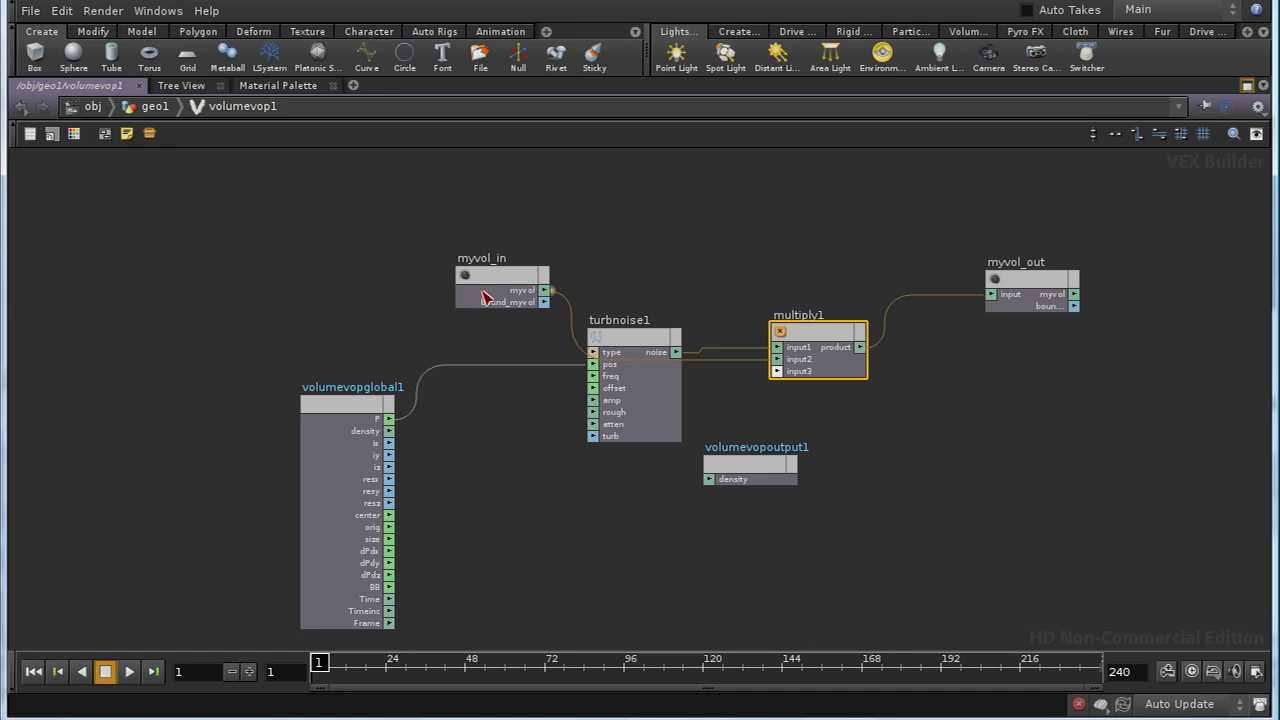
- Move myvol_in up, then review turbnoise1's generated VEX showing myvol = noise * myvol and close it
drag(484, 278, 471, 238)
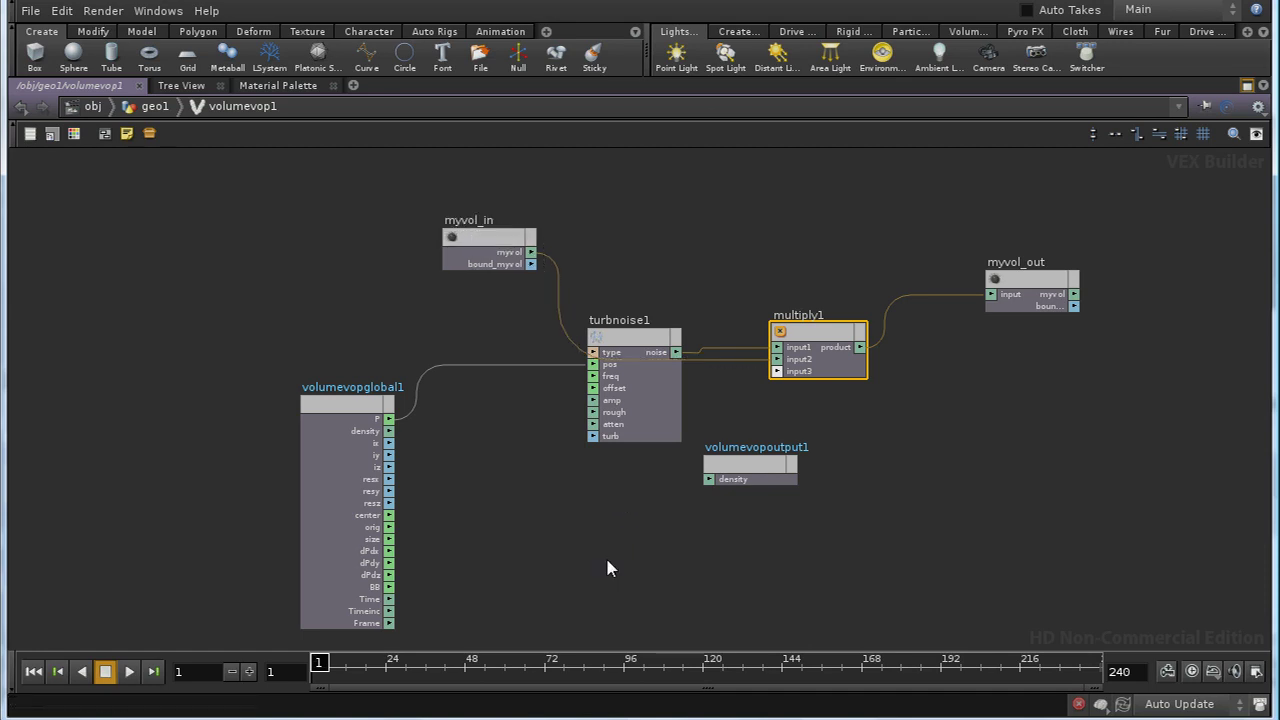
right_click(632, 338)
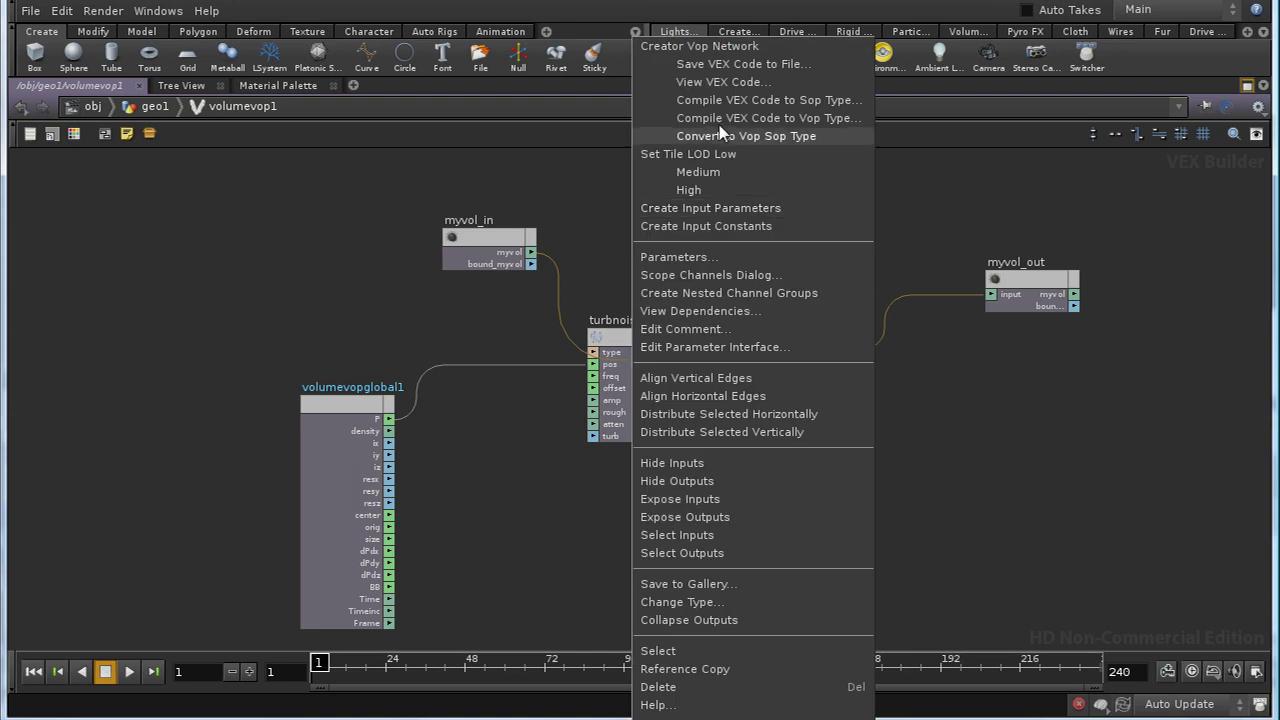
click(717, 88)
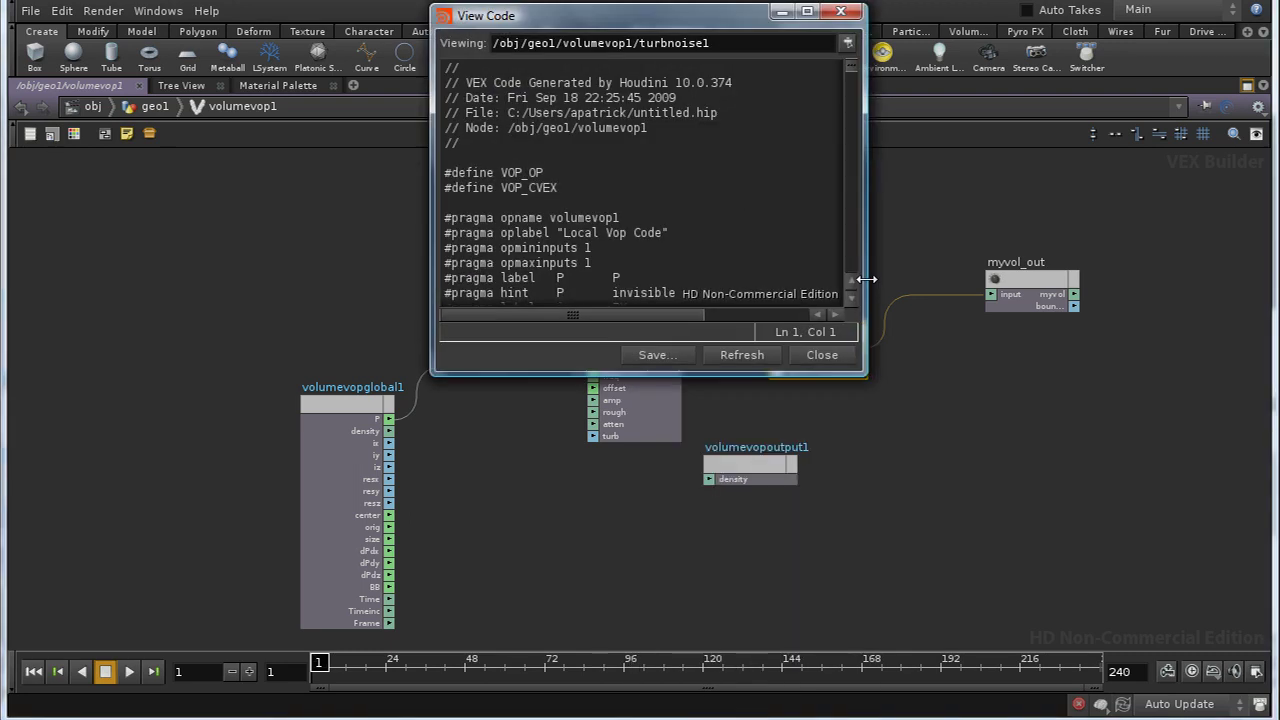
scroll(856, 140, down, 5)
drag(856, 140, 852, 283)
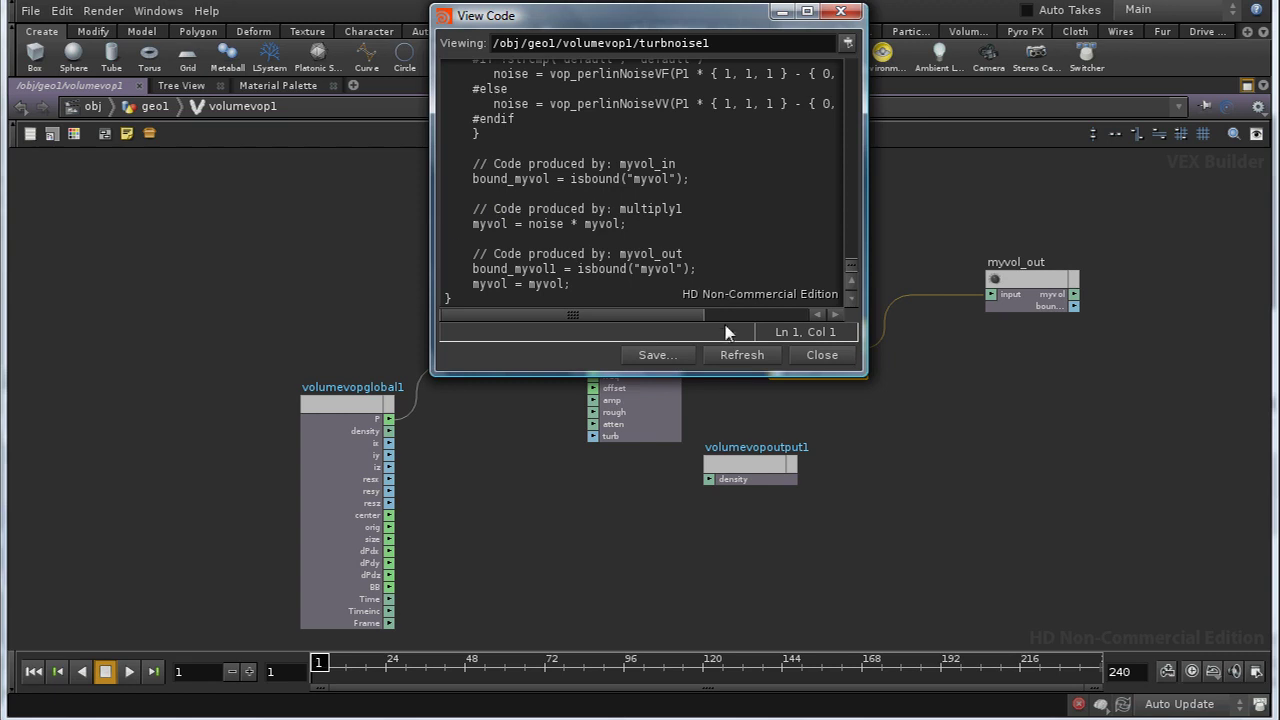
click(822, 355)
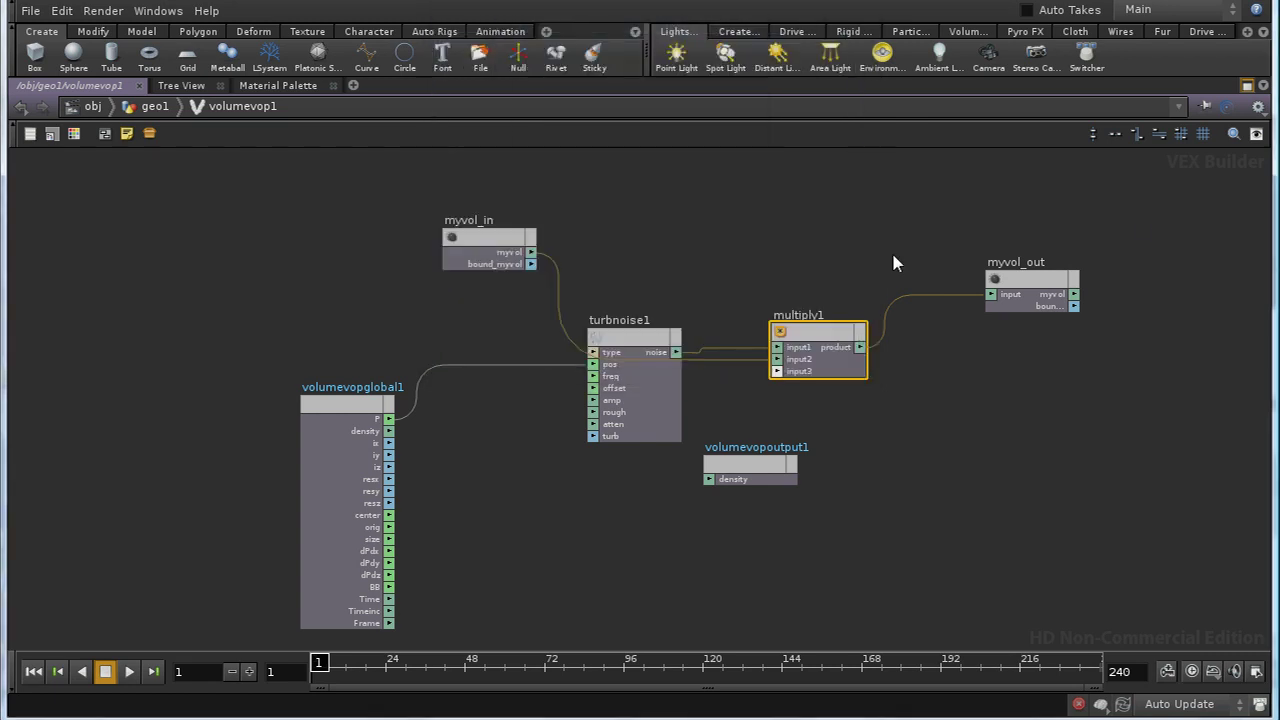
- Restore the multi-pane layout and frame the geo1 network with iso2, name1 and volumevop1
click(1247, 86)
key(u)
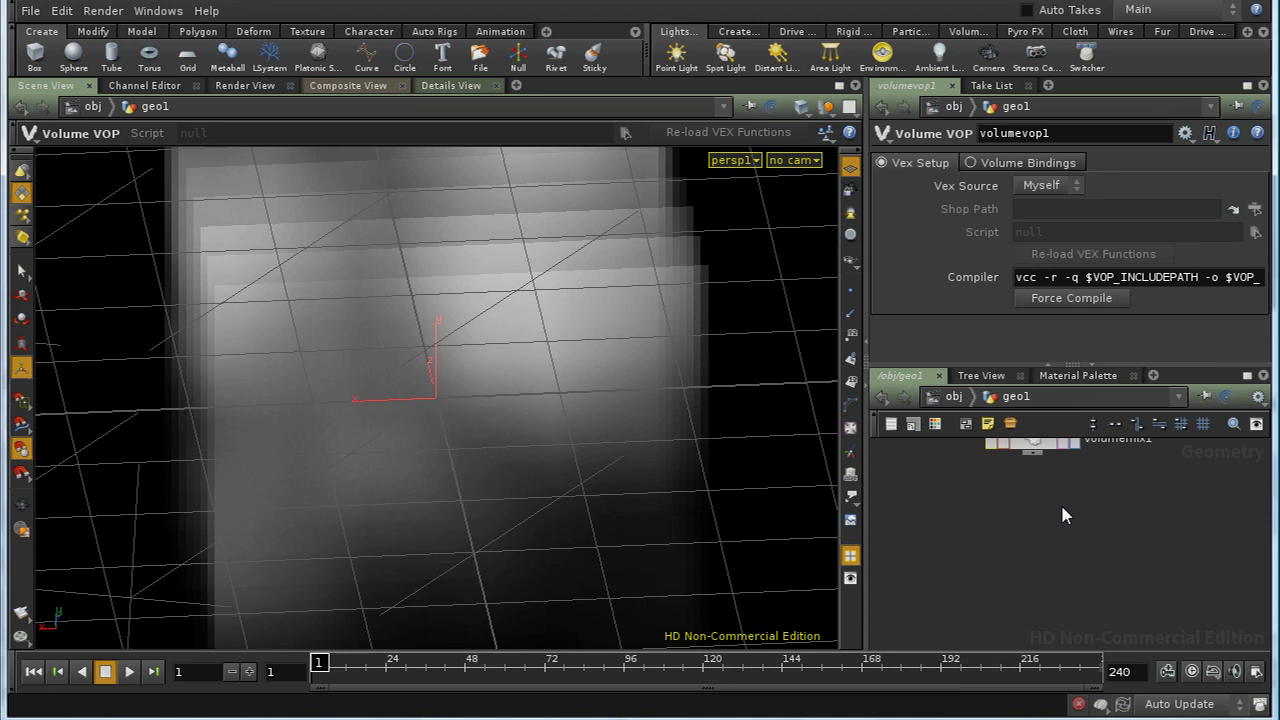
middle_drag(1098, 496, 1030, 560)
middle_drag(1127, 509, 1043, 586)
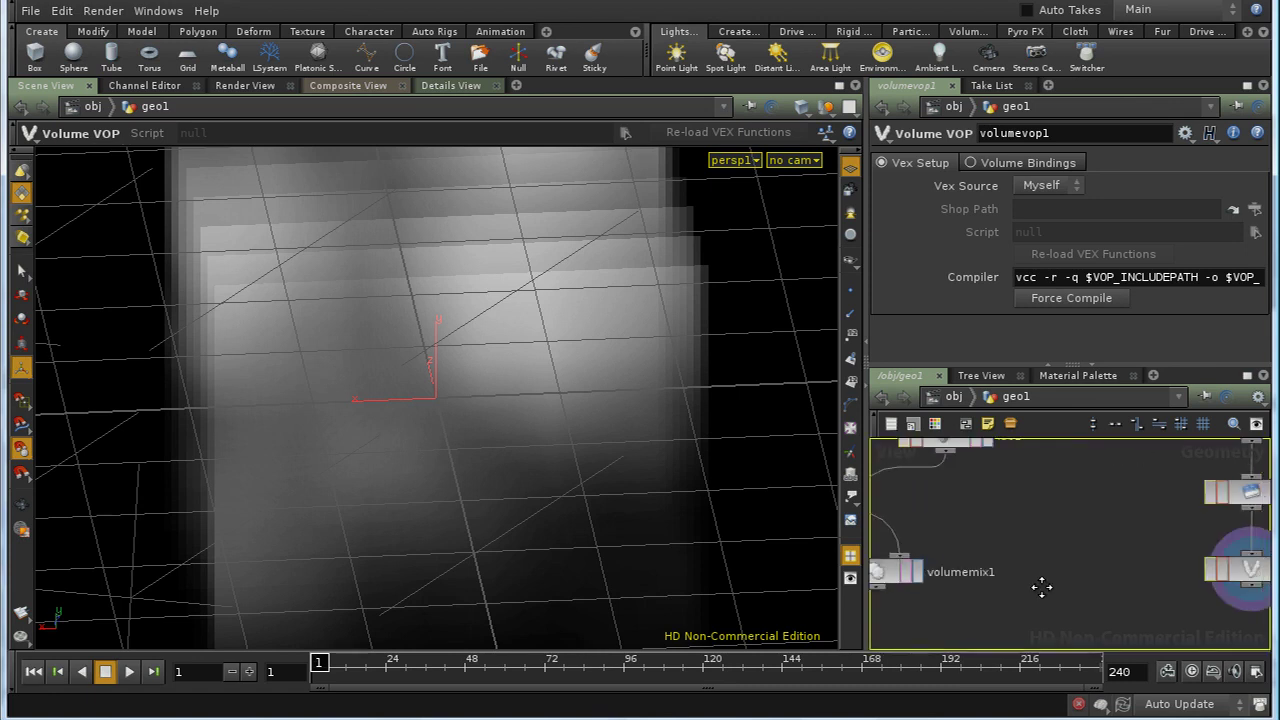
key(f)
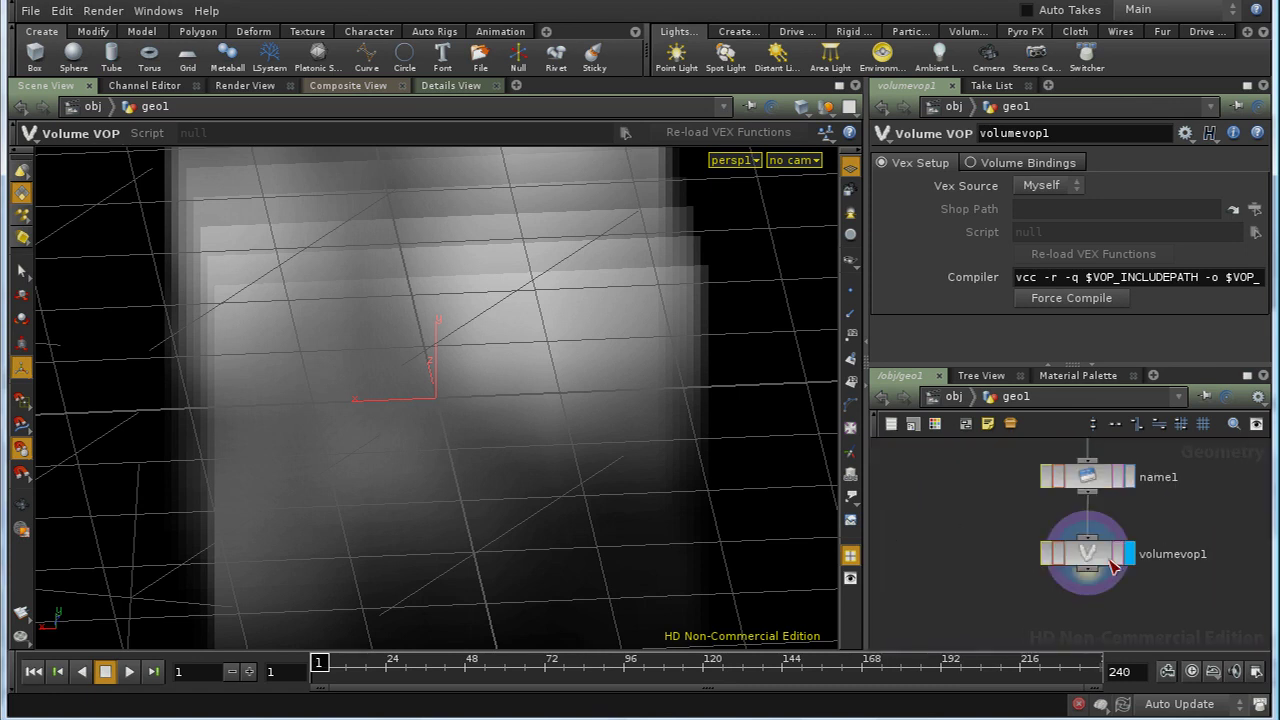
- Tumble the viewport around the noise-textured smoke volume box
key(Escape)
mouse_move(580, 473)
mouse_down()
mouse_move(571, 429)
mouse_move(566, 480)
mouse_up()
key(Return)
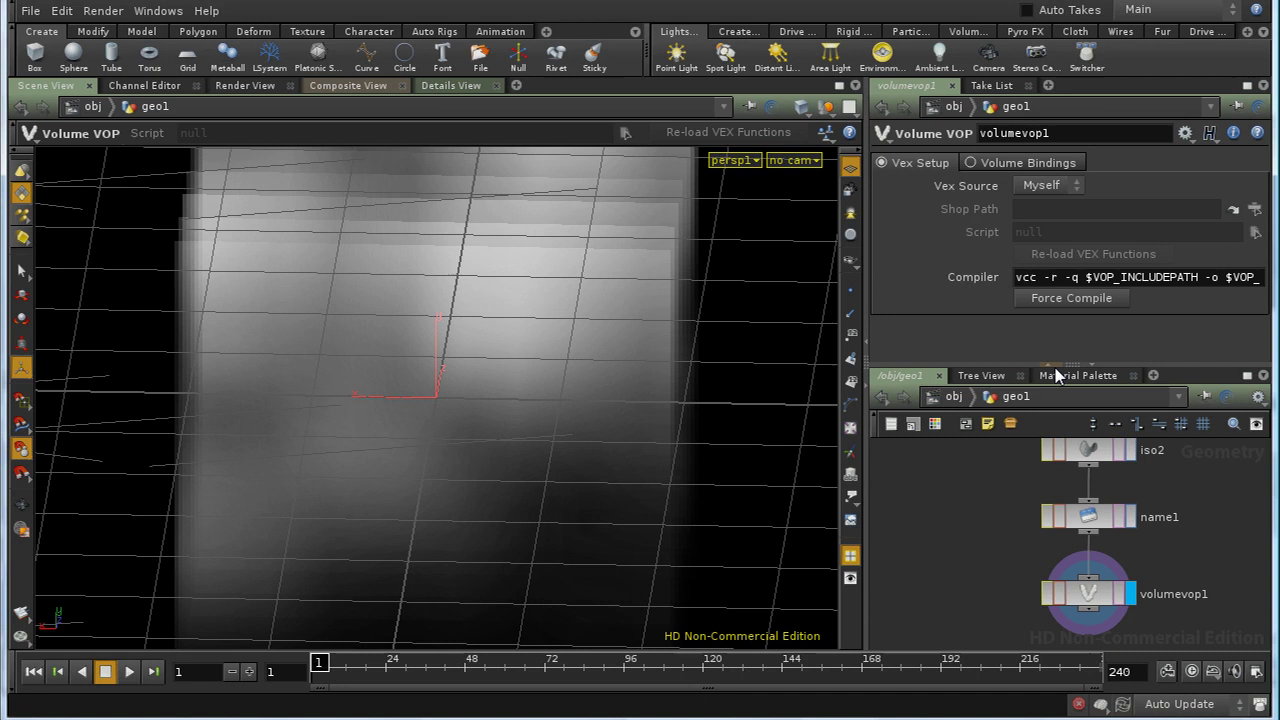
- In the Material Palette, scroll the material tree down and select the Volume shader category
click(1062, 380)
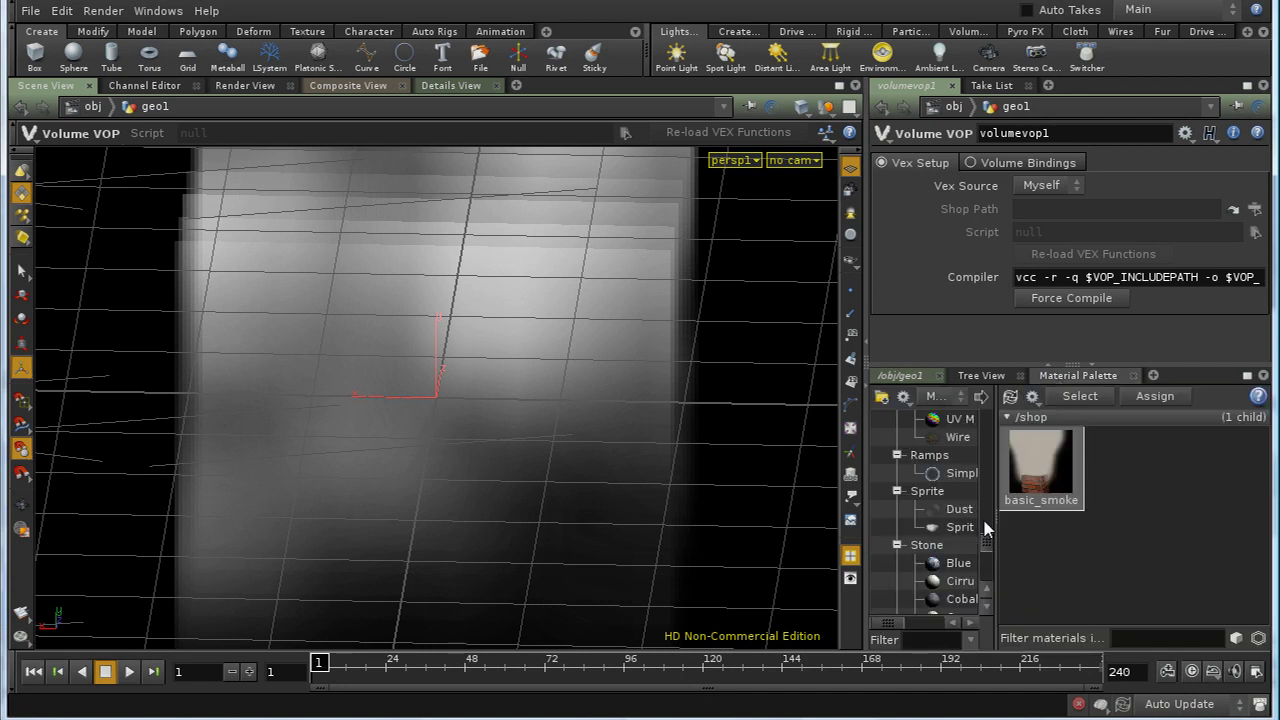
drag(986, 548, 988, 582)
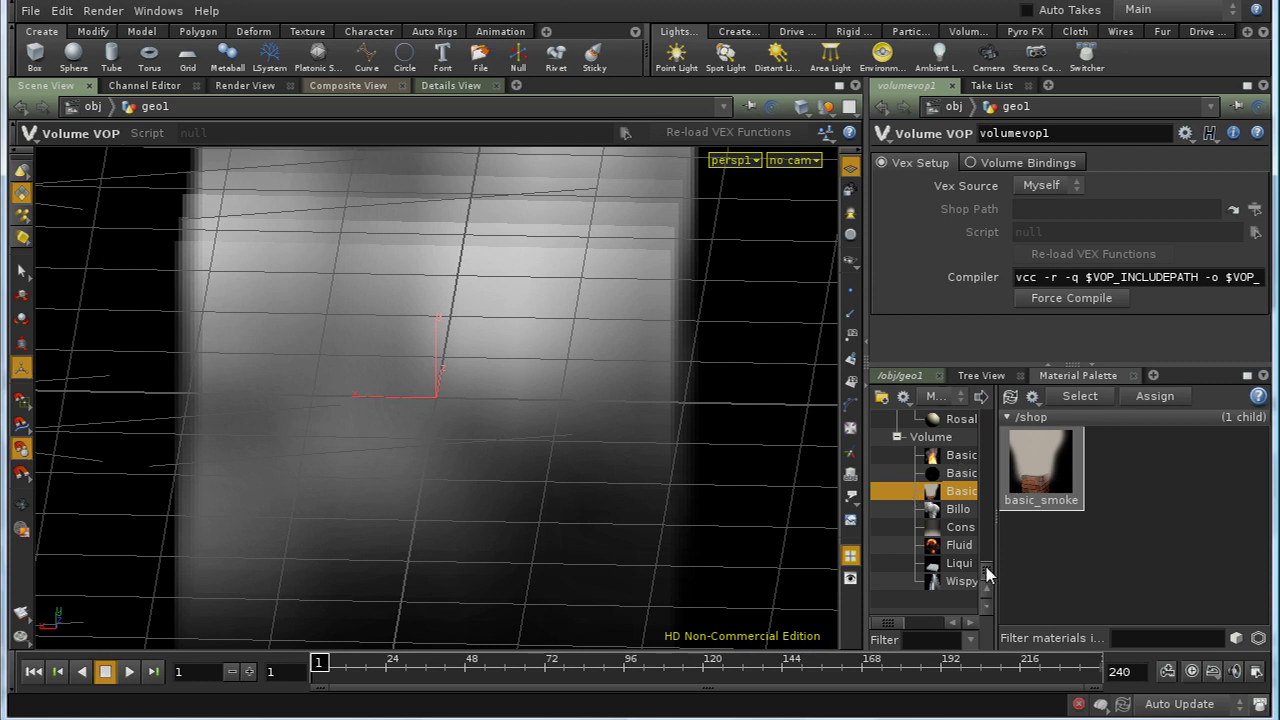
drag(986, 567, 986, 576)
click(946, 440)
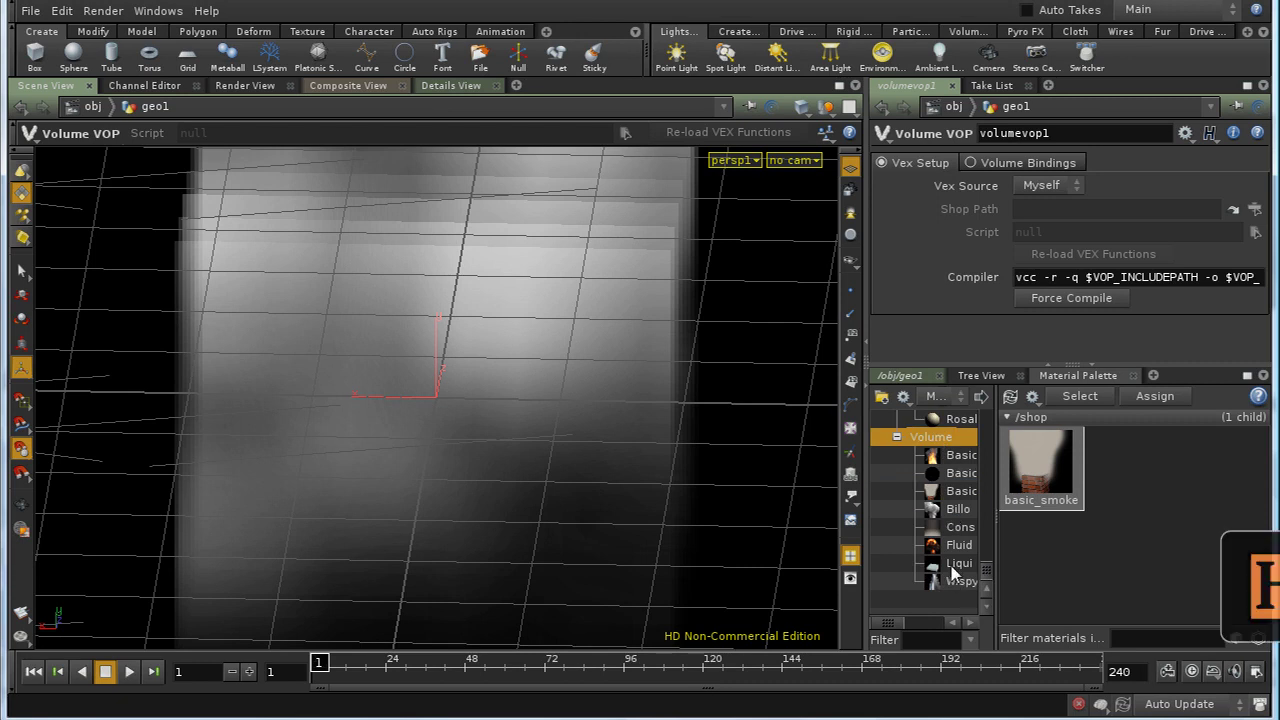